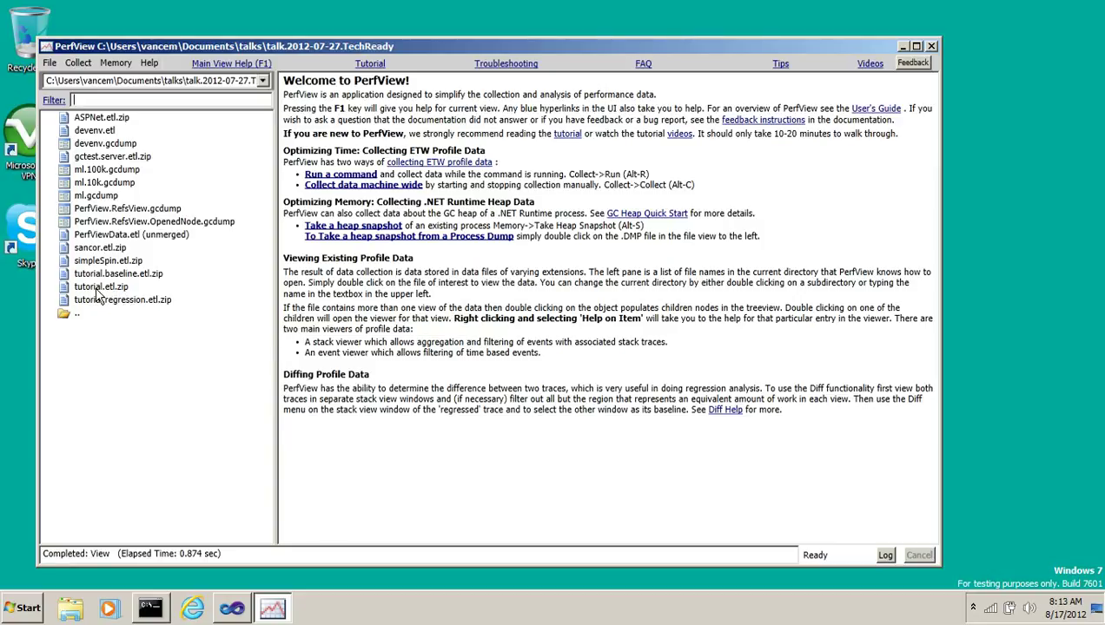
Step: Open the Events view of tutorial.etl.zip and maximize its window
{"action": "double_click", "coordinate": [99, 291]}
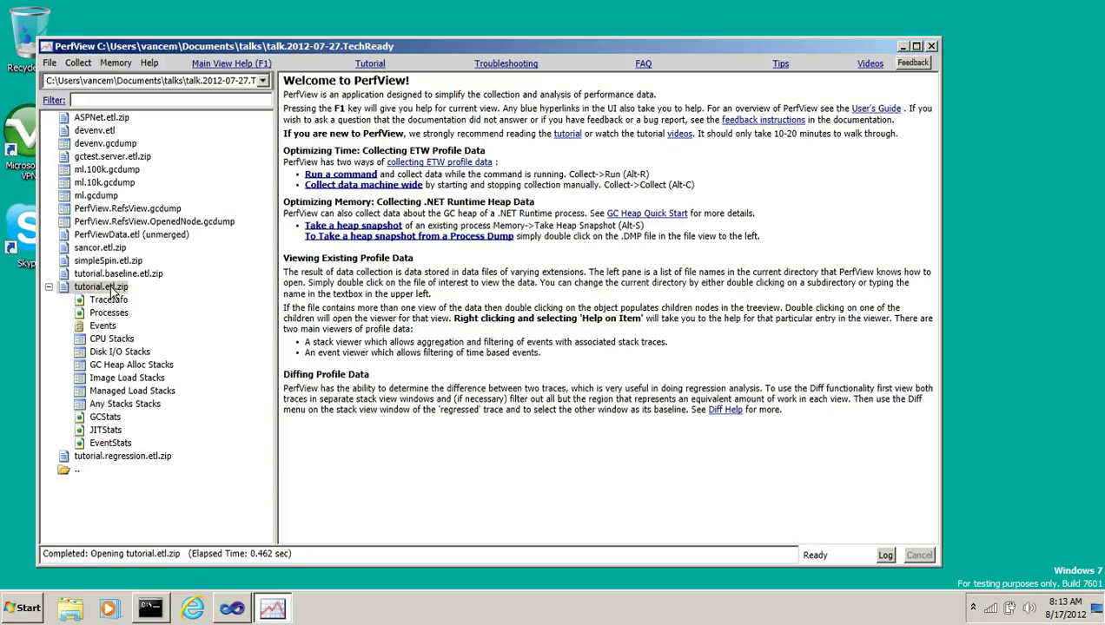
{"action": "left_click", "coordinate": [131, 340]}
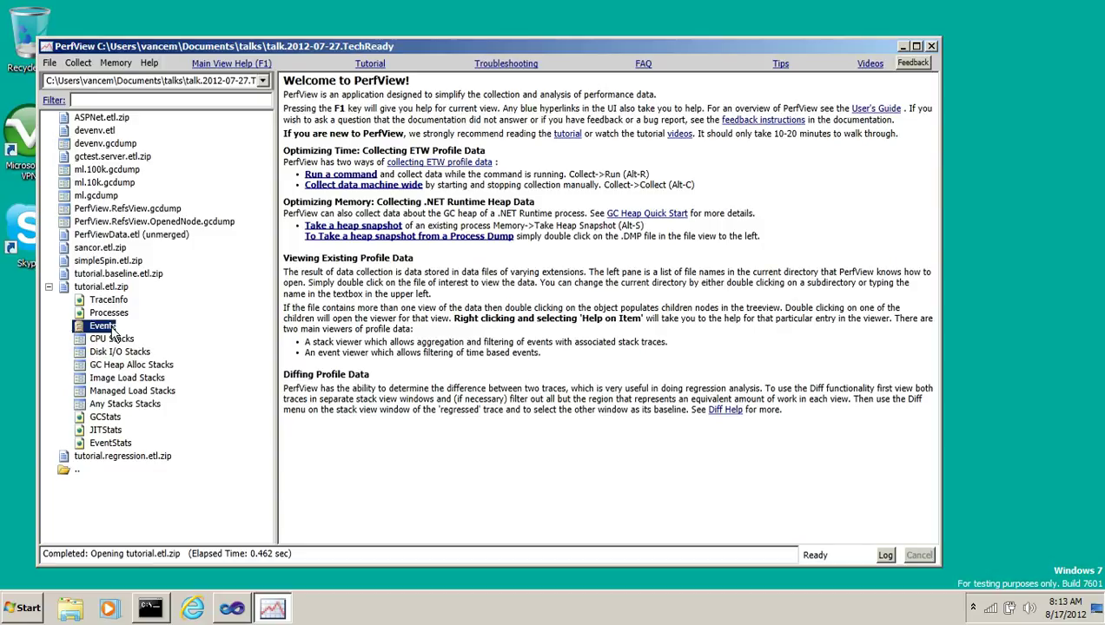
{"action": "double_click", "coordinate": [104, 325]}
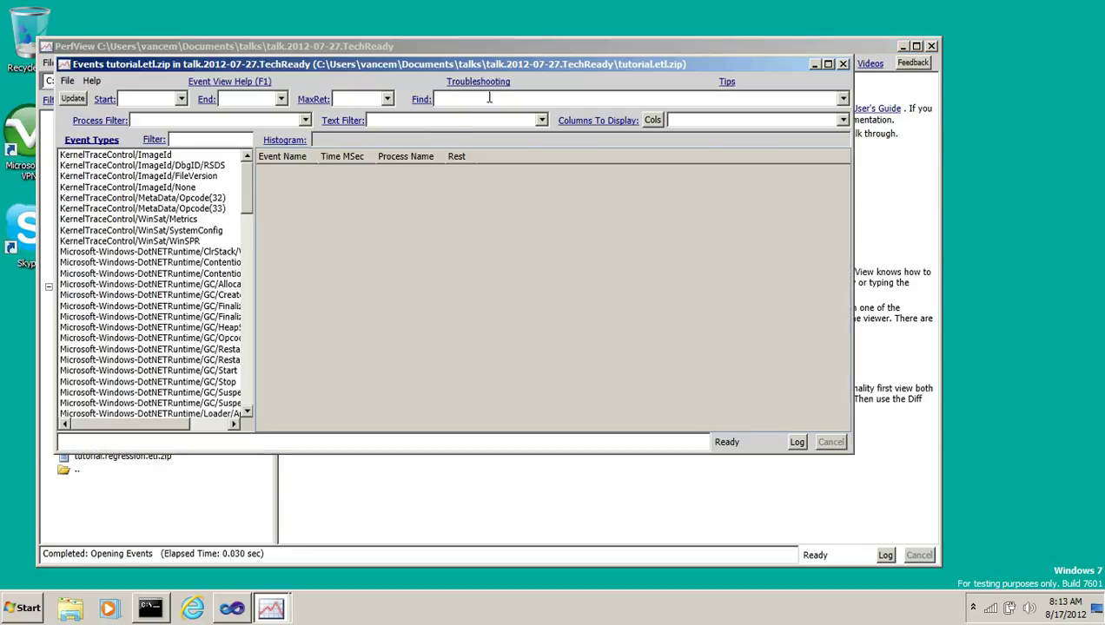
{"action": "left_click_drag", "start_coordinate": [499, 61], "coordinate": [566, 2]}
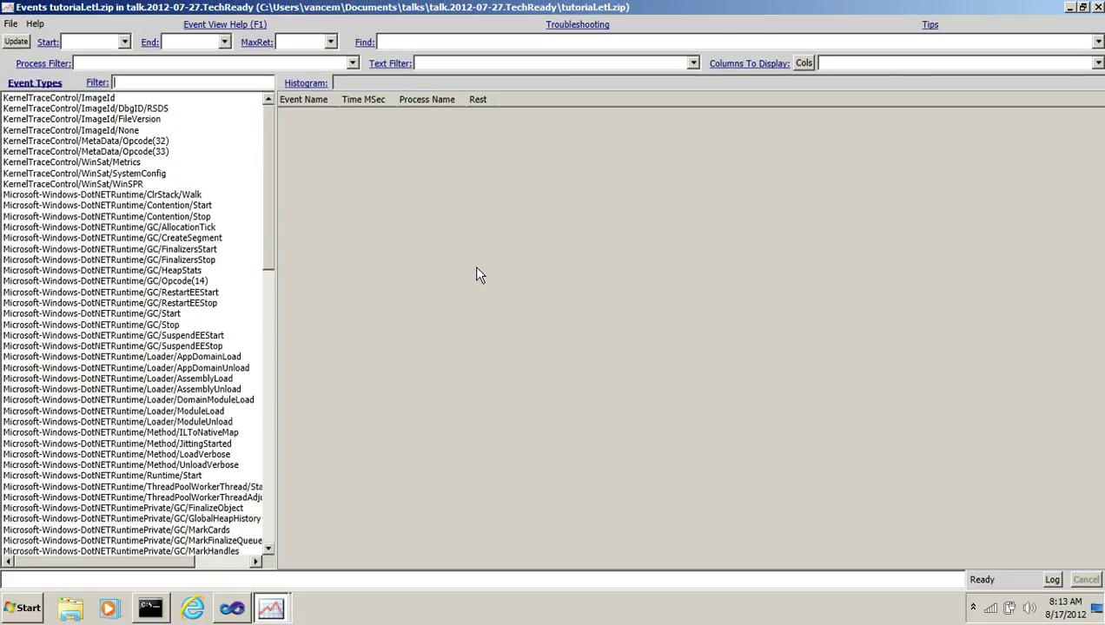
{"action": "right_click", "coordinate": [436, 222]}
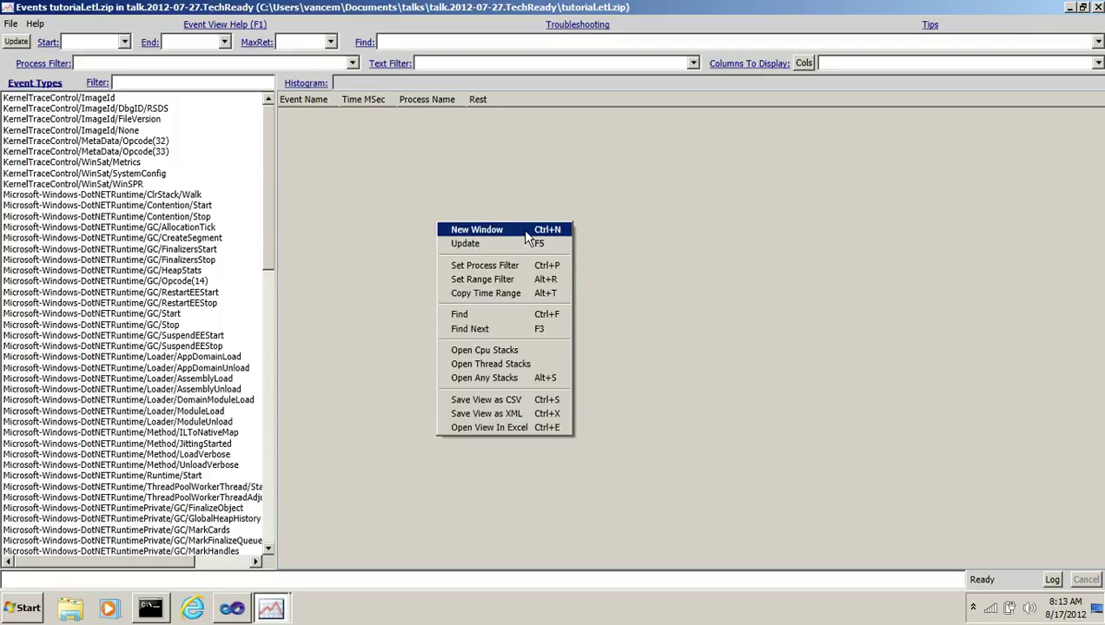
{"action": "left_click", "coordinate": [489, 191]}
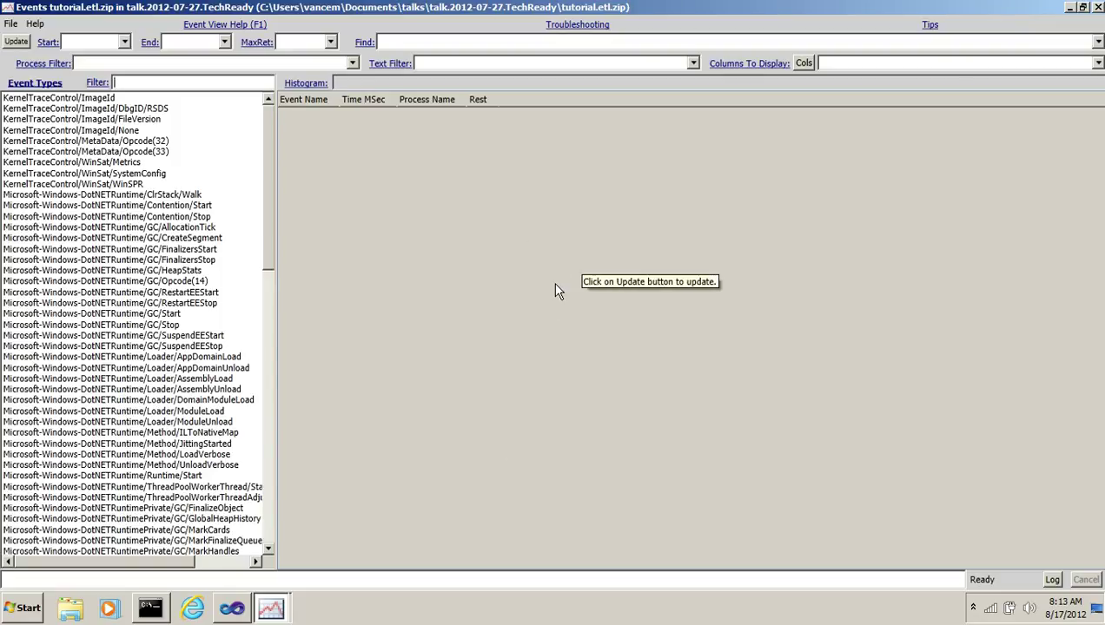
Step: Review the Event Viewer's quick-start help and its tips page, closing the help windows after reading
{"action": "left_click", "coordinate": [228, 25]}
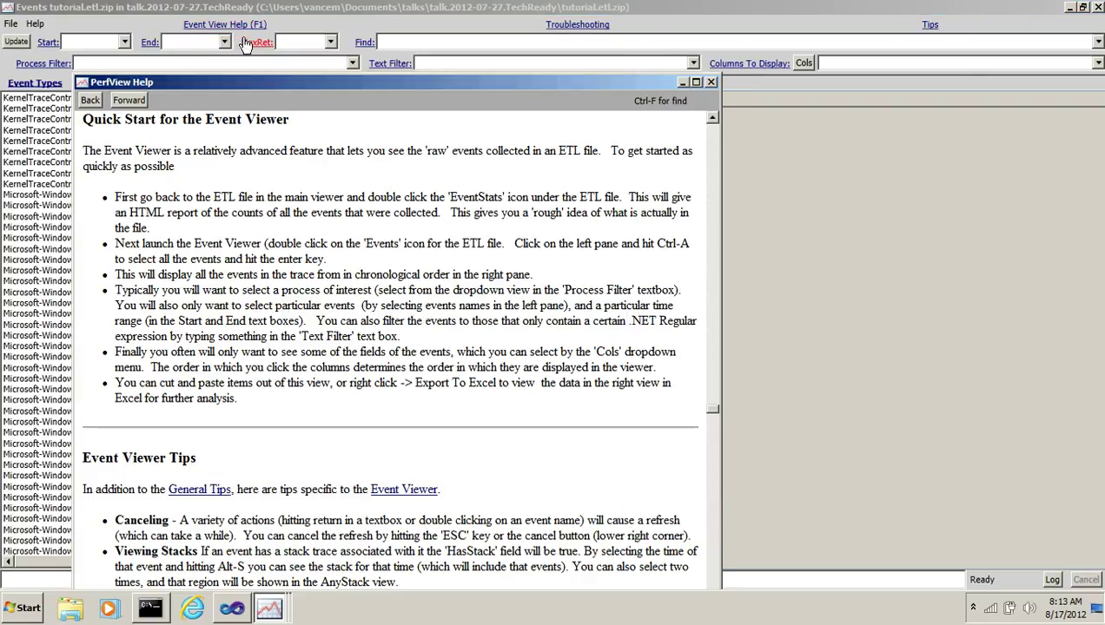
{"action": "left_click", "coordinate": [710, 83]}
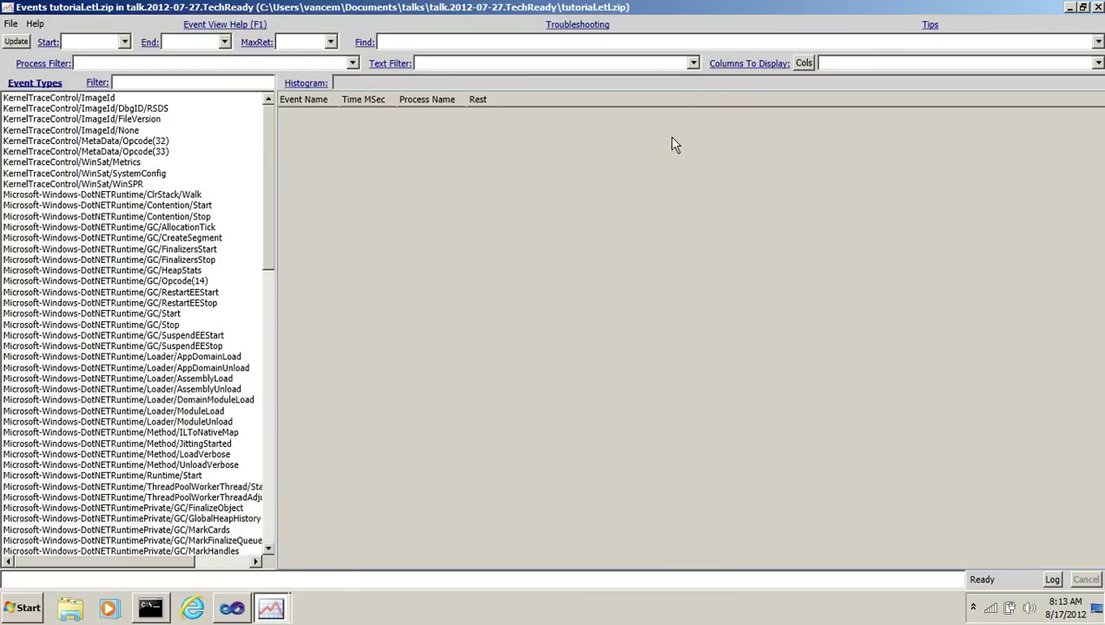
{"action": "left_click", "coordinate": [930, 26]}
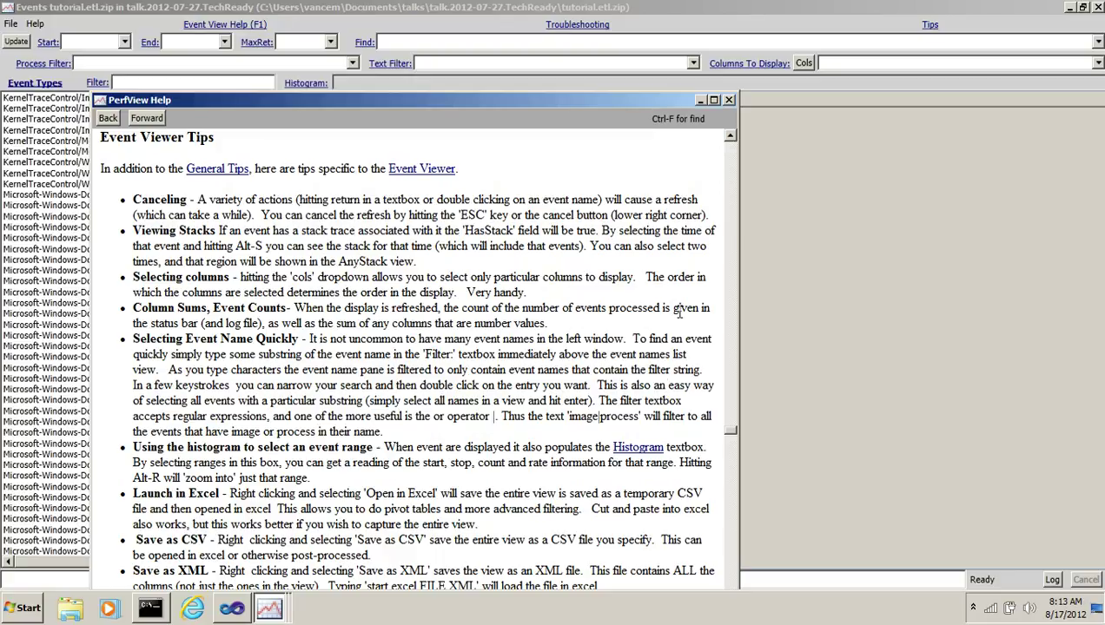
{"action": "left_click_drag", "start_coordinate": [489, 97], "coordinate": [528, 40]}
{"action": "left_click_drag", "start_coordinate": [475, 266], "coordinate": [495, 266]}
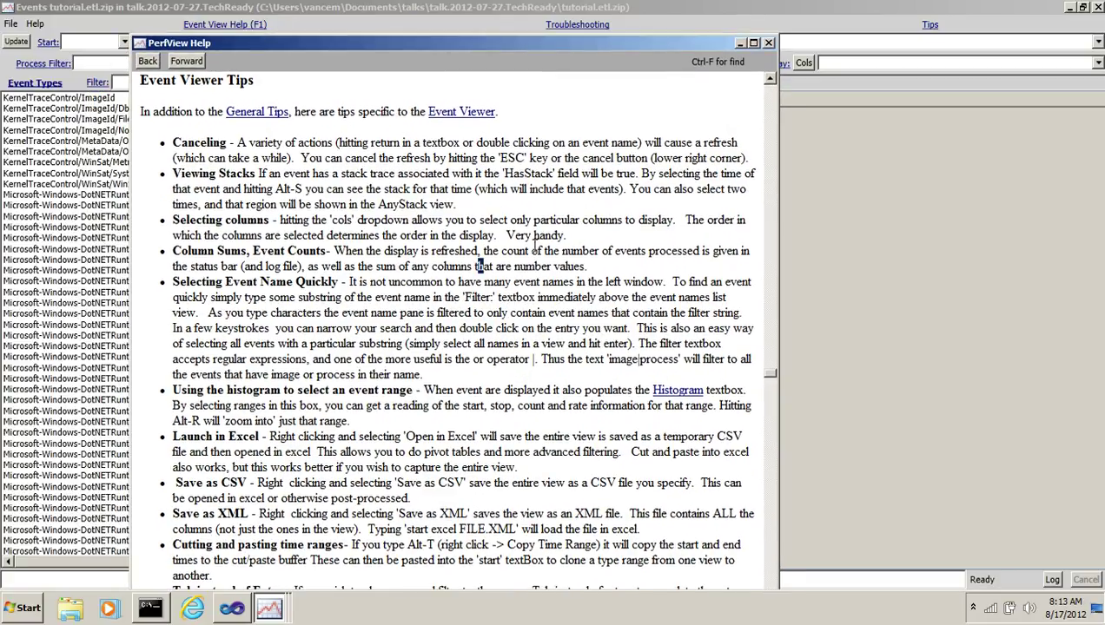
{"action": "scroll", "coordinate": [495, 265], "scroll_direction": "down", "scroll_amount": 8}
{"action": "scroll", "coordinate": [521, 252], "scroll_direction": "up", "scroll_amount": 5}
{"action": "scroll", "coordinate": [521, 252], "scroll_direction": "down", "scroll_amount": 5}
{"action": "scroll", "coordinate": [563, 230], "scroll_direction": "up", "scroll_amount": 14}
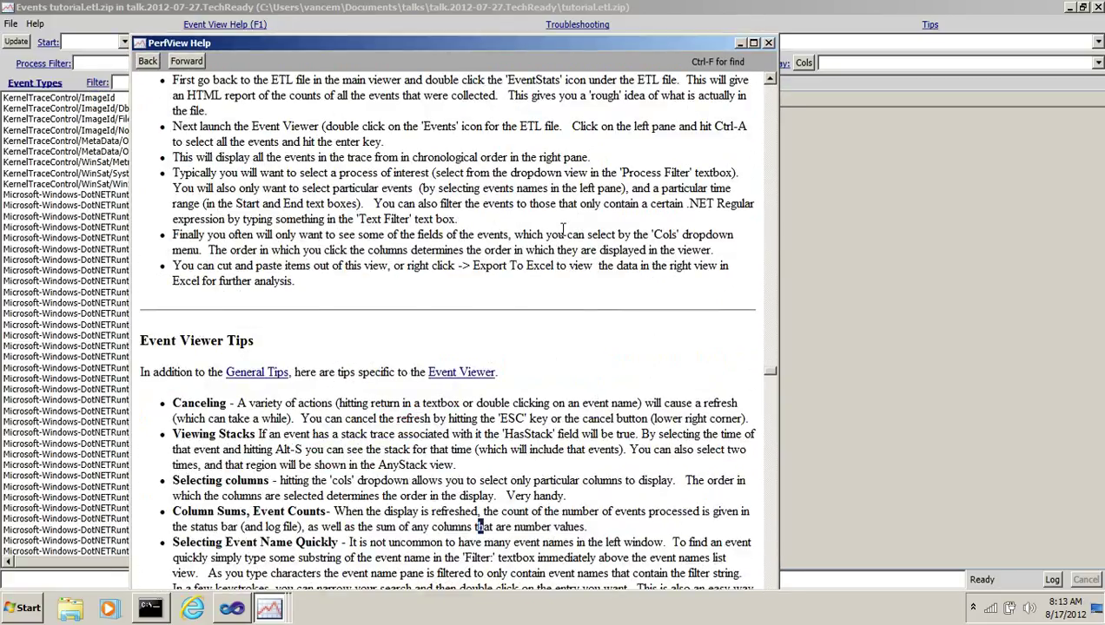
{"action": "left_click", "coordinate": [769, 43]}
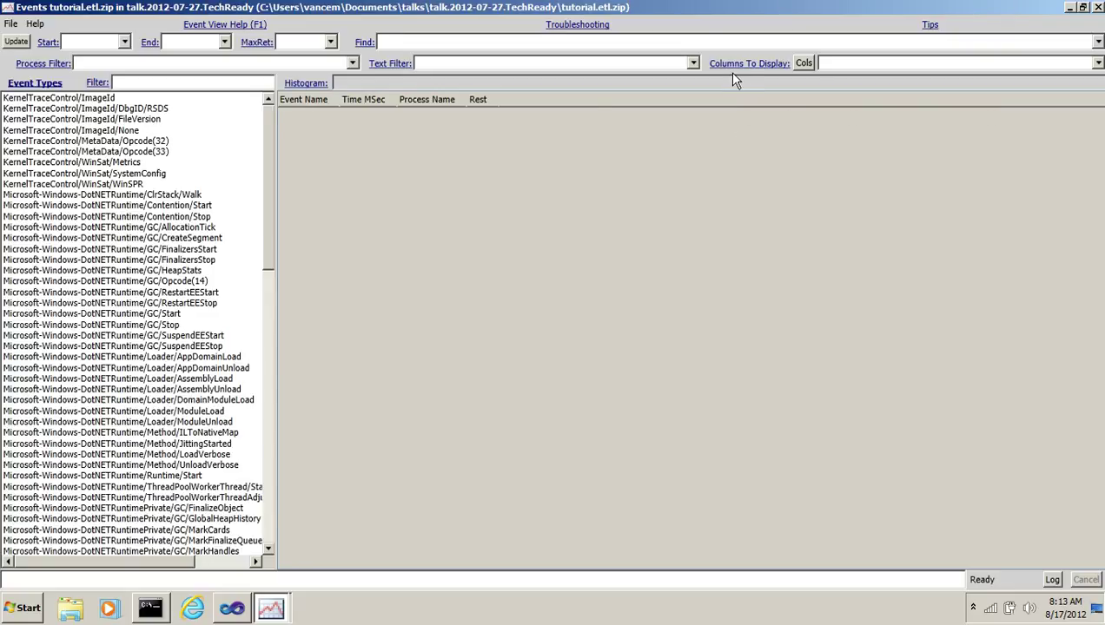
Step: Look up the help entries for Event Types, its Filter and the Histogram, and close the help window
{"action": "left_click", "coordinate": [33, 83]}
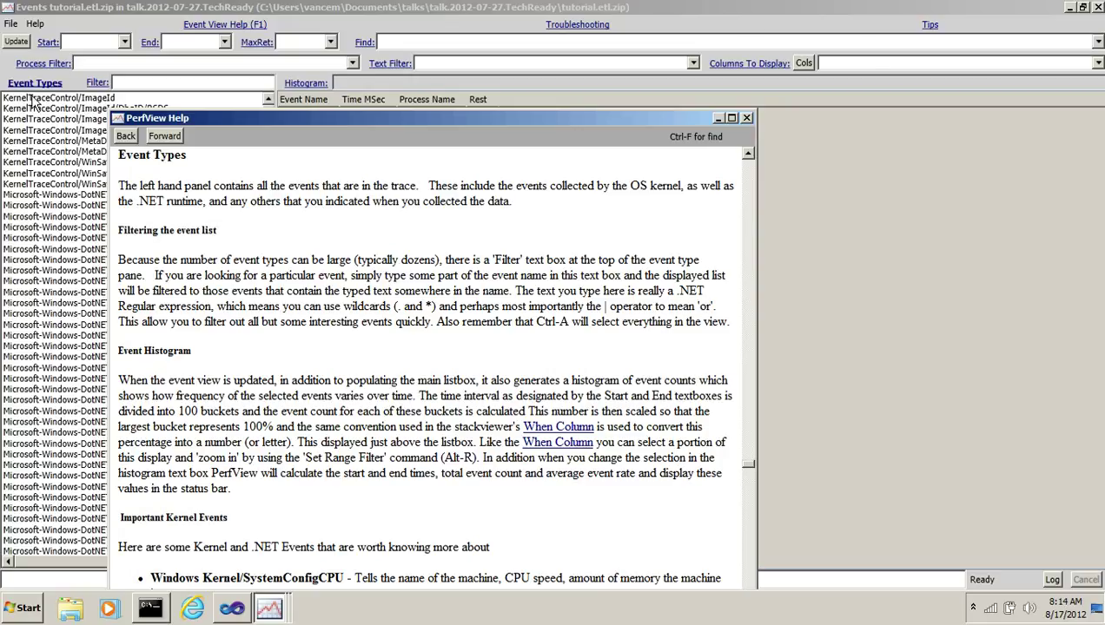
{"action": "left_click", "coordinate": [98, 84]}
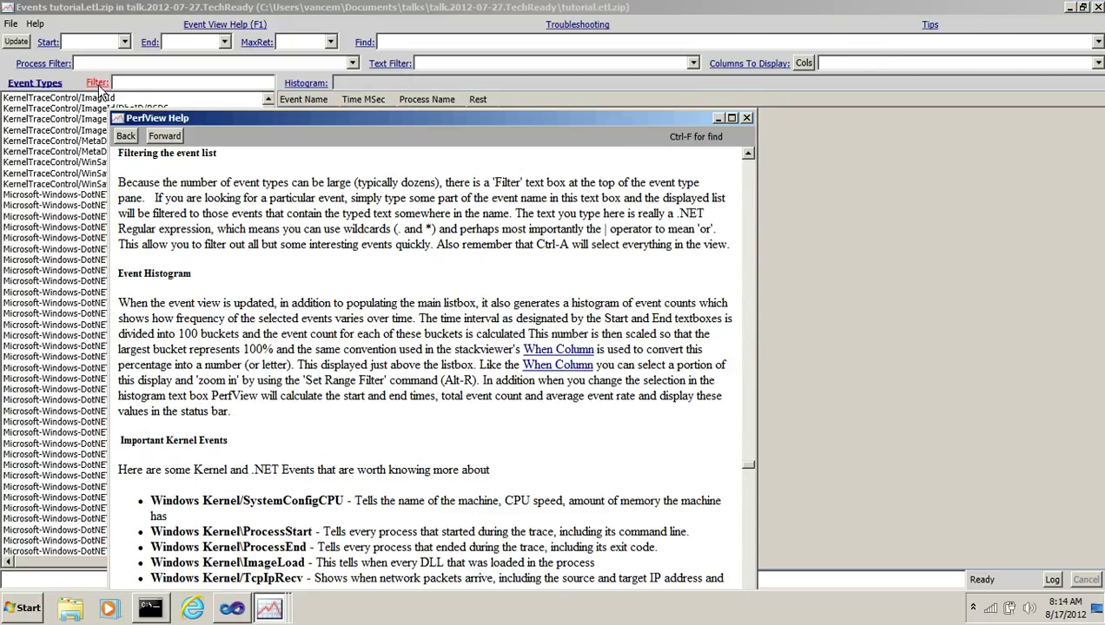
{"action": "left_click", "coordinate": [306, 85]}
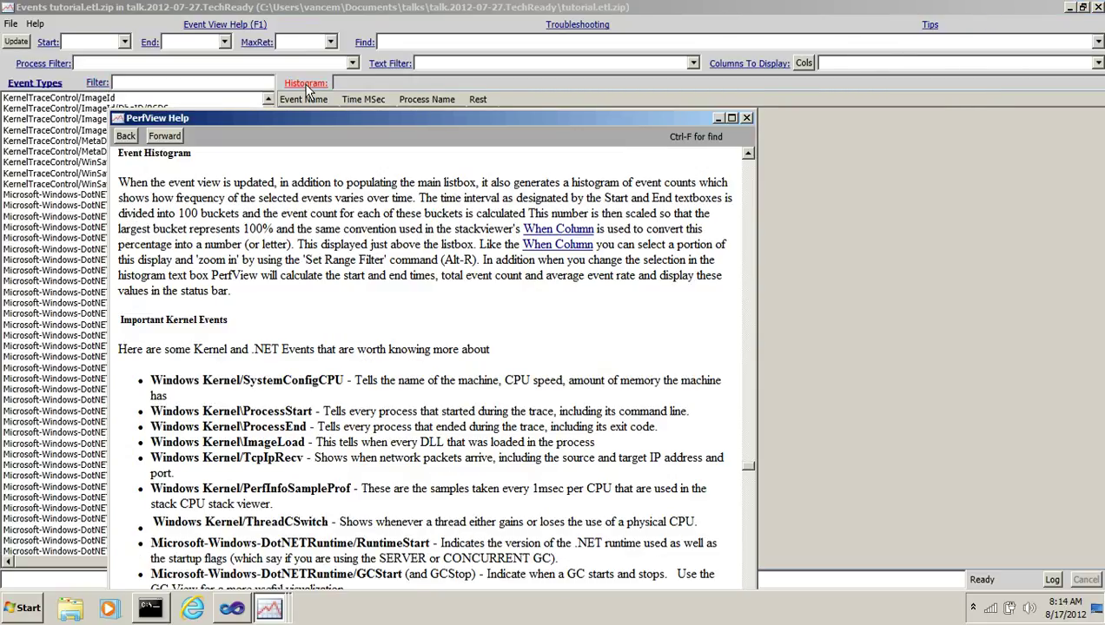
{"action": "left_click", "coordinate": [746, 118]}
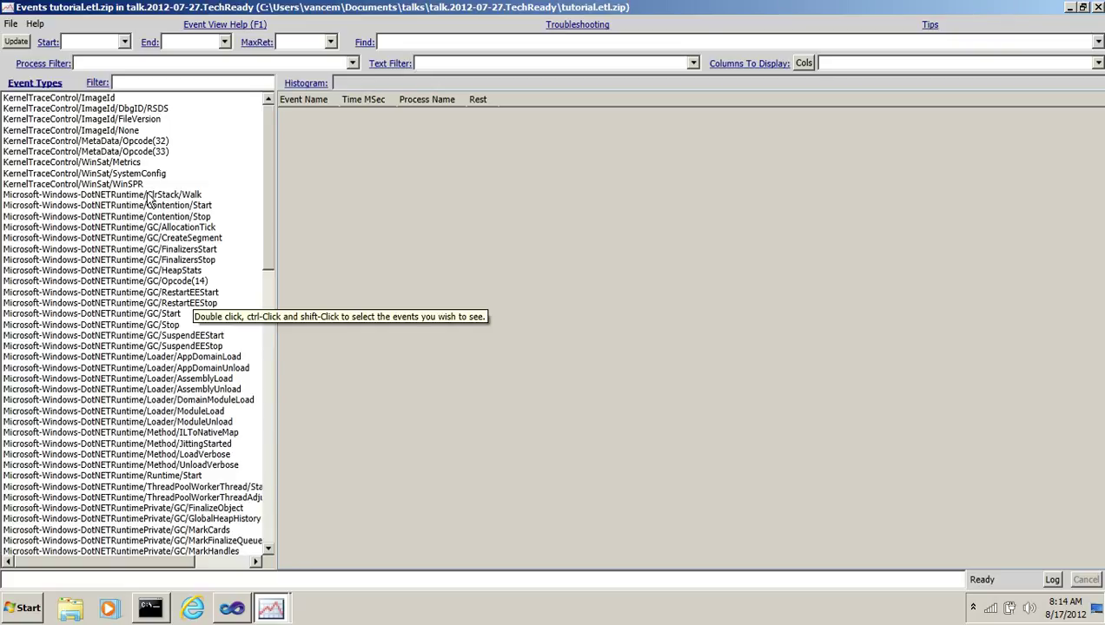
{"action": "left_click", "coordinate": [163, 251]}
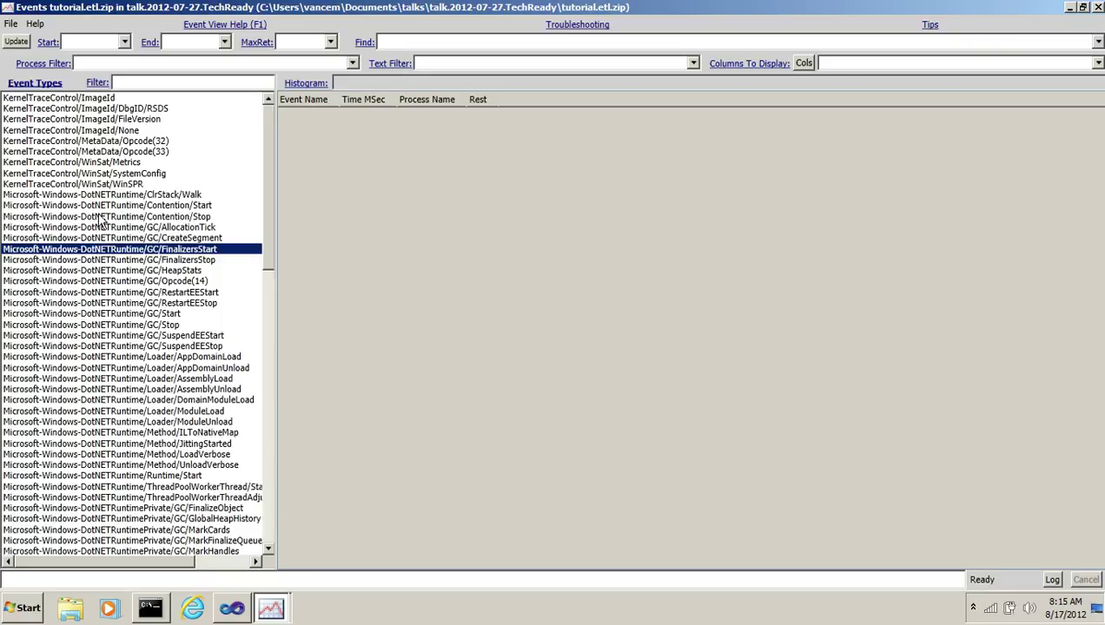
{"action": "left_click", "coordinate": [129, 197]}
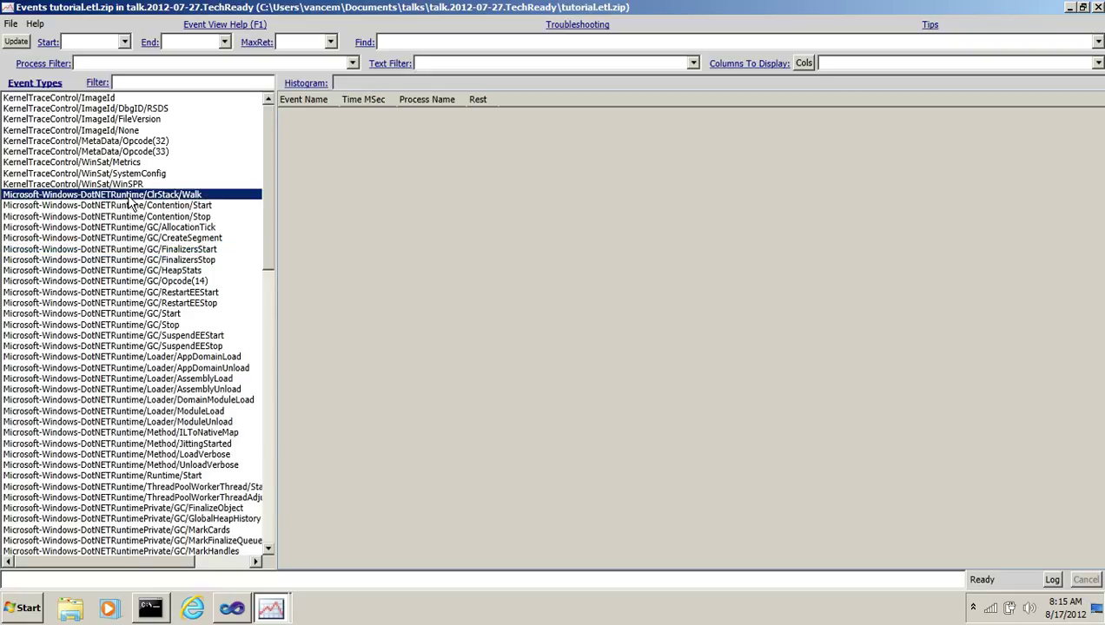
{"action": "left_click", "coordinate": [184, 227]}
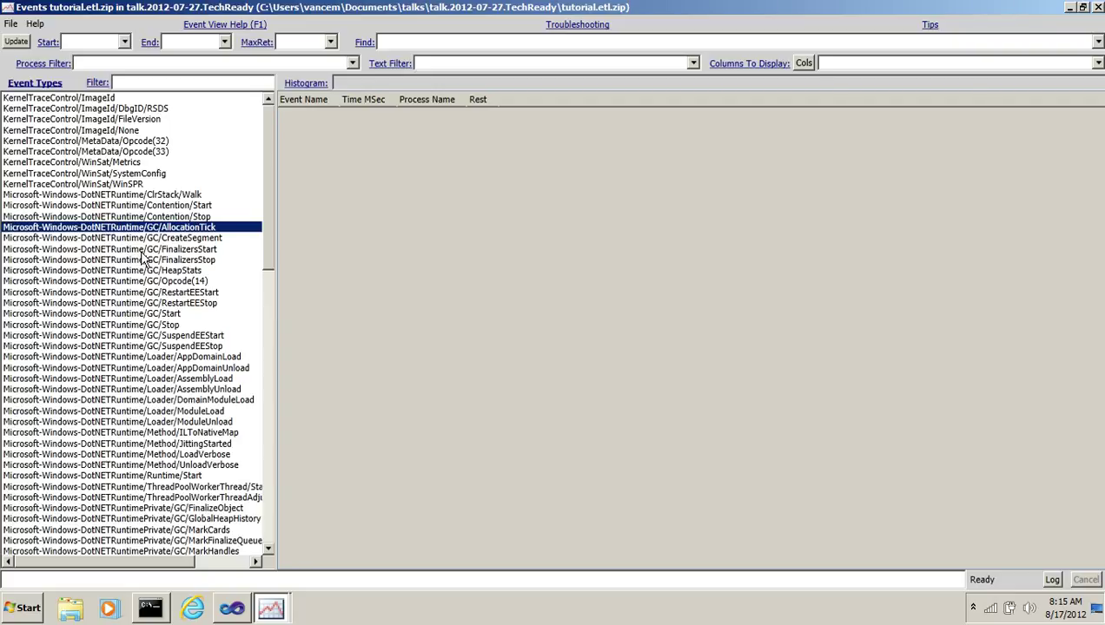
{"action": "left_click_drag", "start_coordinate": [134, 208], "coordinate": [139, 241]}
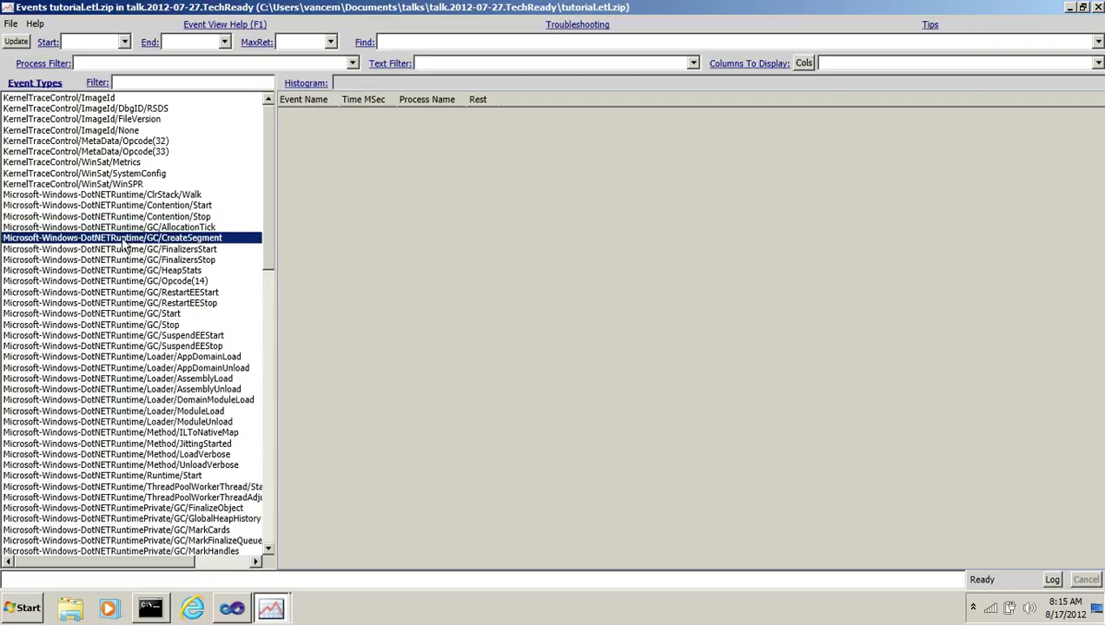
{"action": "left_click", "coordinate": [129, 209]}
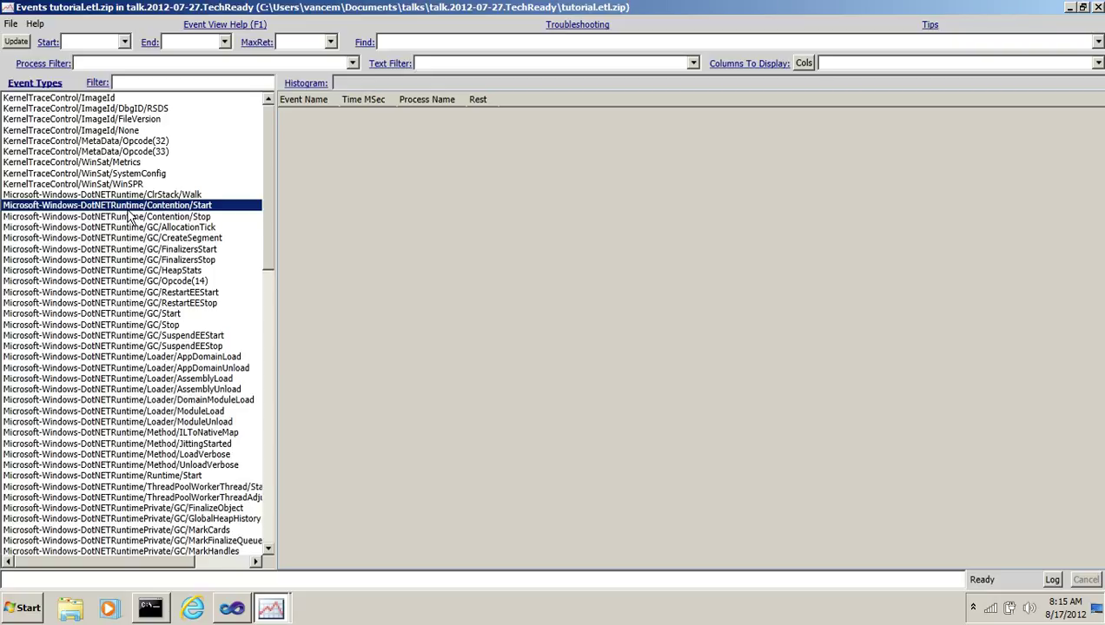
{"action": "left_click", "coordinate": [131, 302], "text": "shift"}
{"action": "left_click", "coordinate": [135, 369], "text": "shift"}
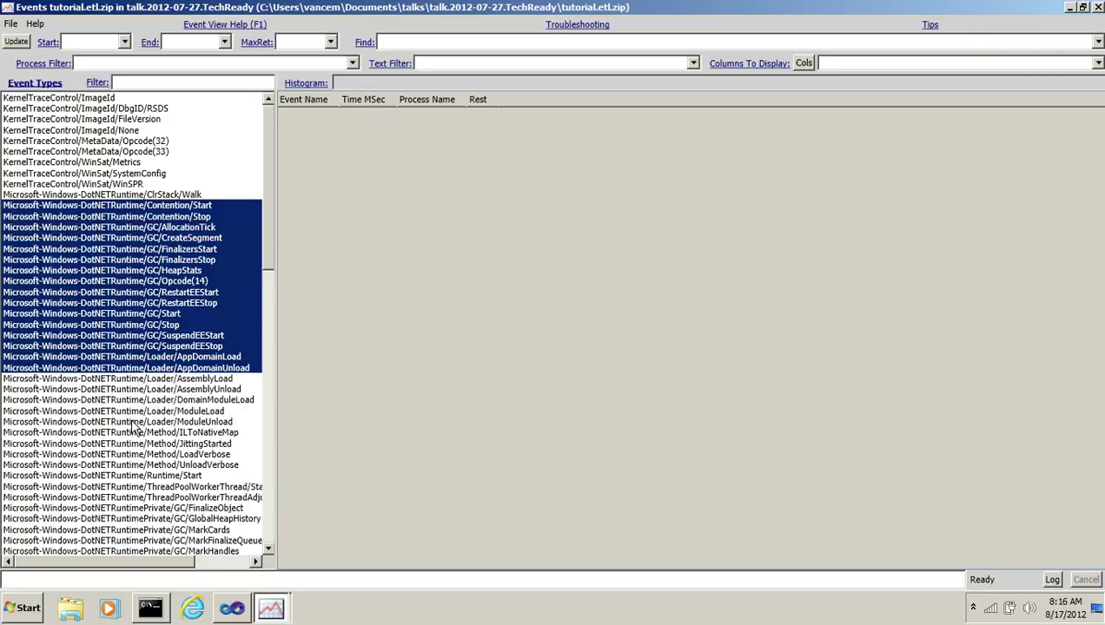
{"action": "left_click", "coordinate": [126, 228]}
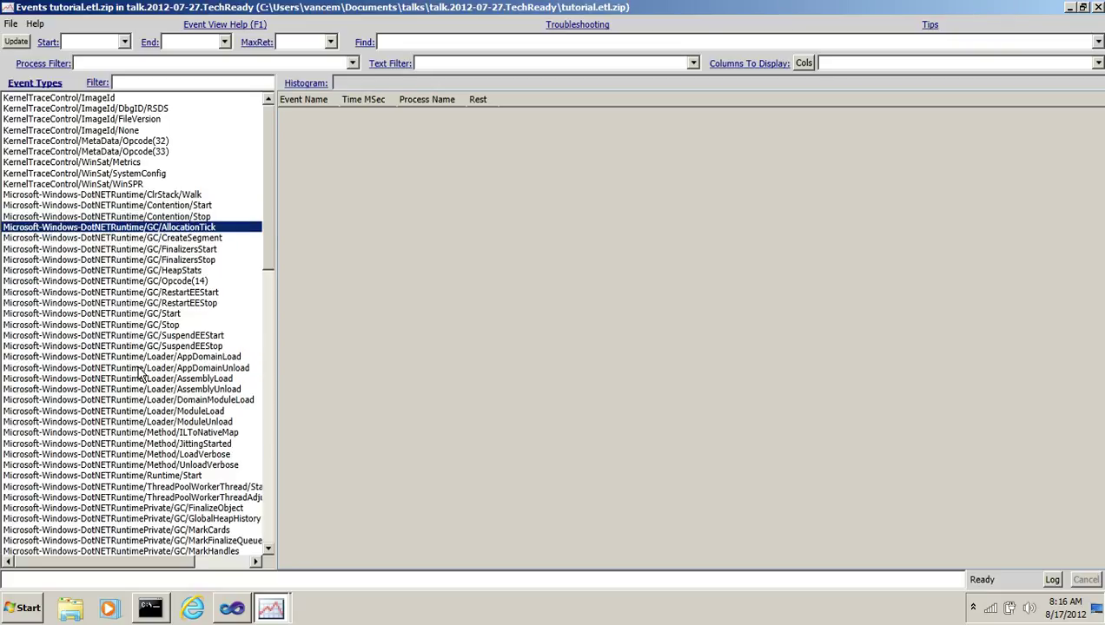
{"action": "left_click", "coordinate": [130, 293], "text": "shift"}
{"action": "left_click", "coordinate": [132, 368]}
Step: Display the events of types GC/HeapStats, GC/SuspendEEStart, Loader/ModuleLoad, Contention/Stop, MetaData/Opcode(33) and Runtime/Start together
{"action": "left_click", "coordinate": [122, 271]}
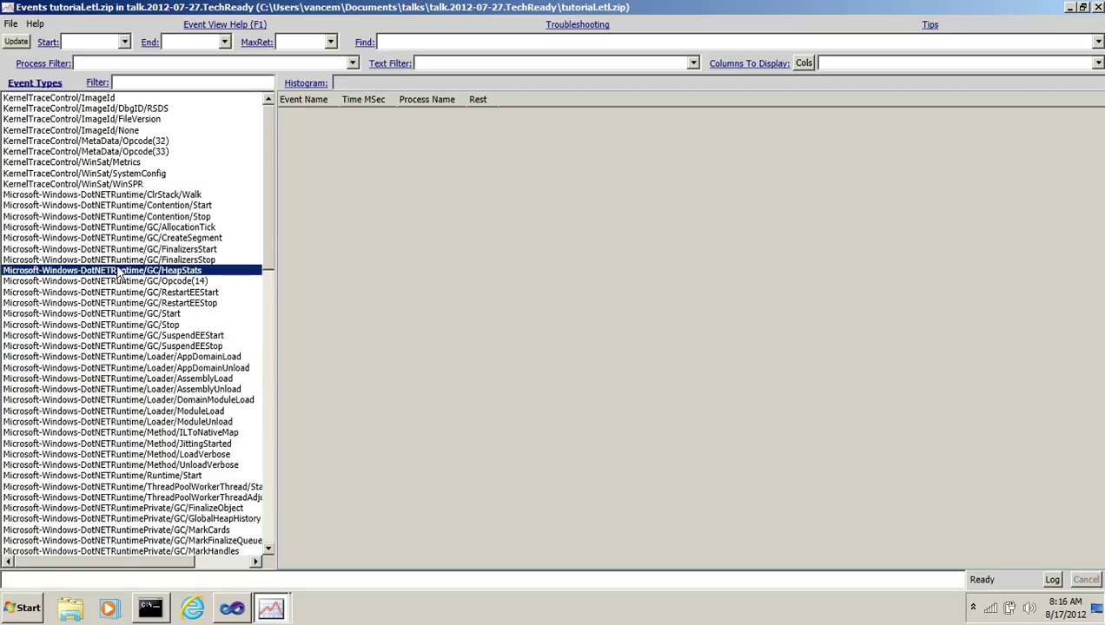
{"action": "left_click", "coordinate": [121, 336], "text": "ctrl"}
{"action": "left_click", "coordinate": [128, 411], "text": "ctrl"}
{"action": "left_click", "coordinate": [87, 217], "text": "ctrl"}
{"action": "left_click", "coordinate": [84, 152], "text": "ctrl"}
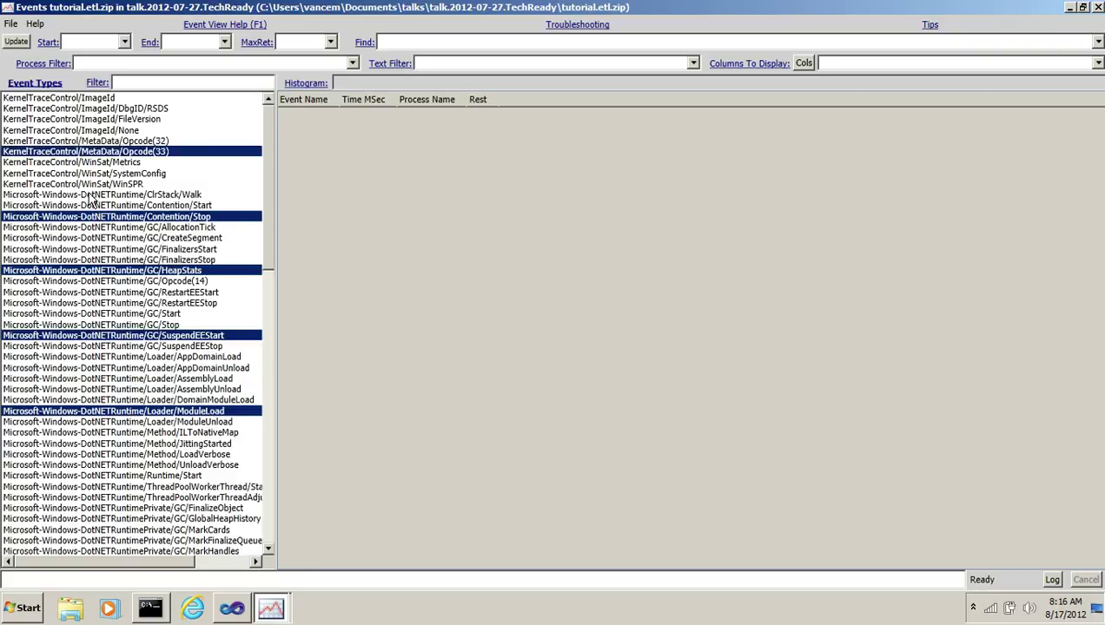
{"action": "left_click", "coordinate": [80, 476], "text": "ctrl"}
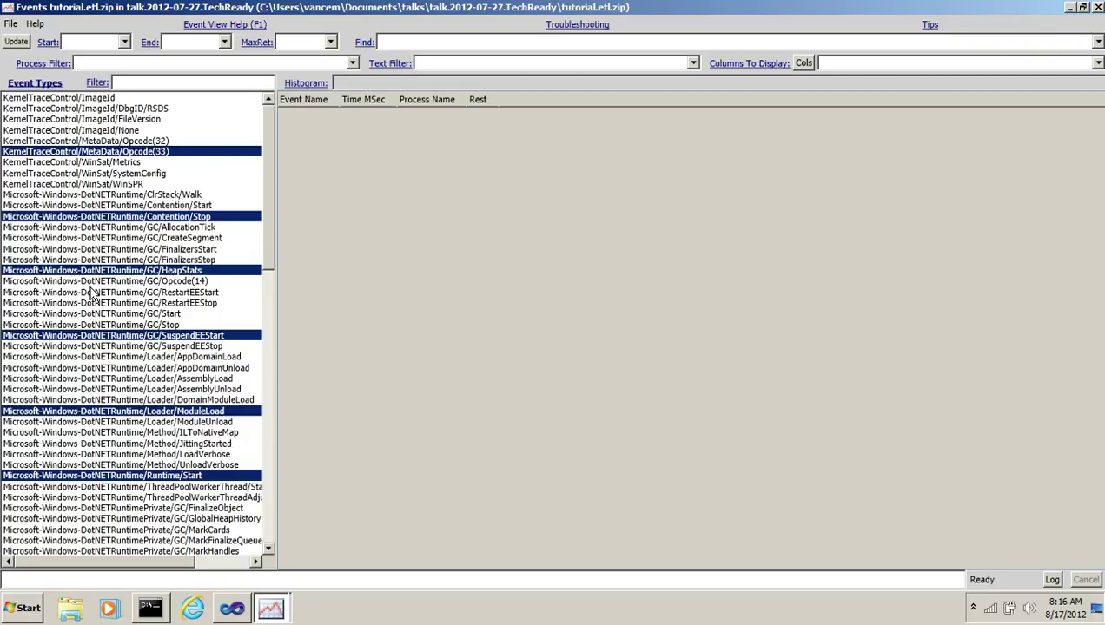
{"action": "key", "text": "Return"}
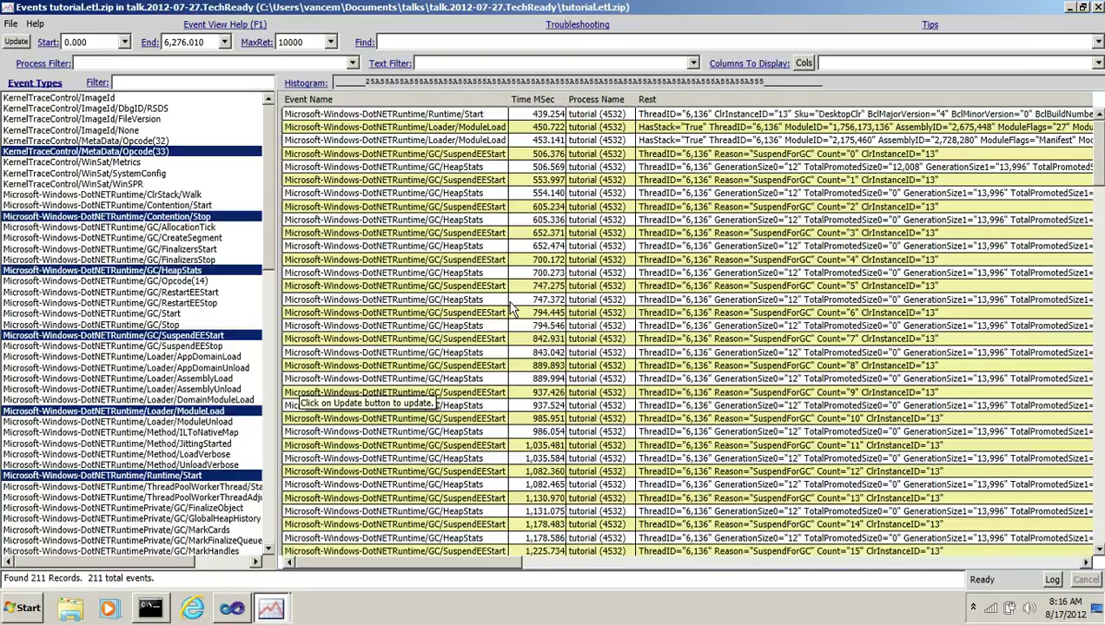
Step: Filter the event types list by "proc"
{"action": "left_click", "coordinate": [461, 339]}
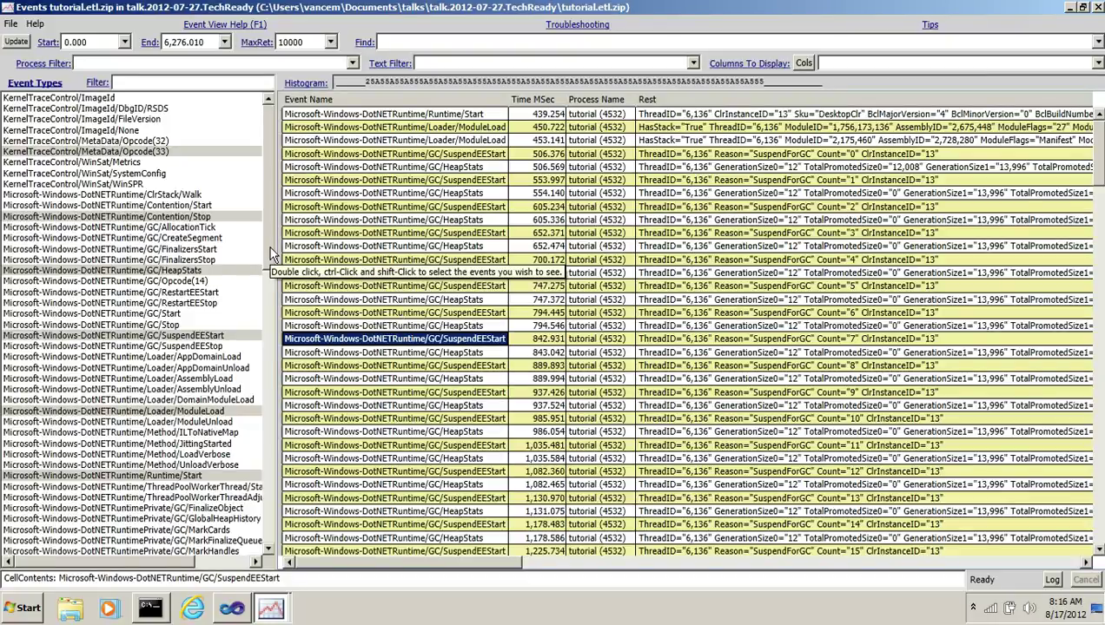
{"action": "scroll", "coordinate": [267, 246], "scroll_direction": "down", "scroll_amount": 15}
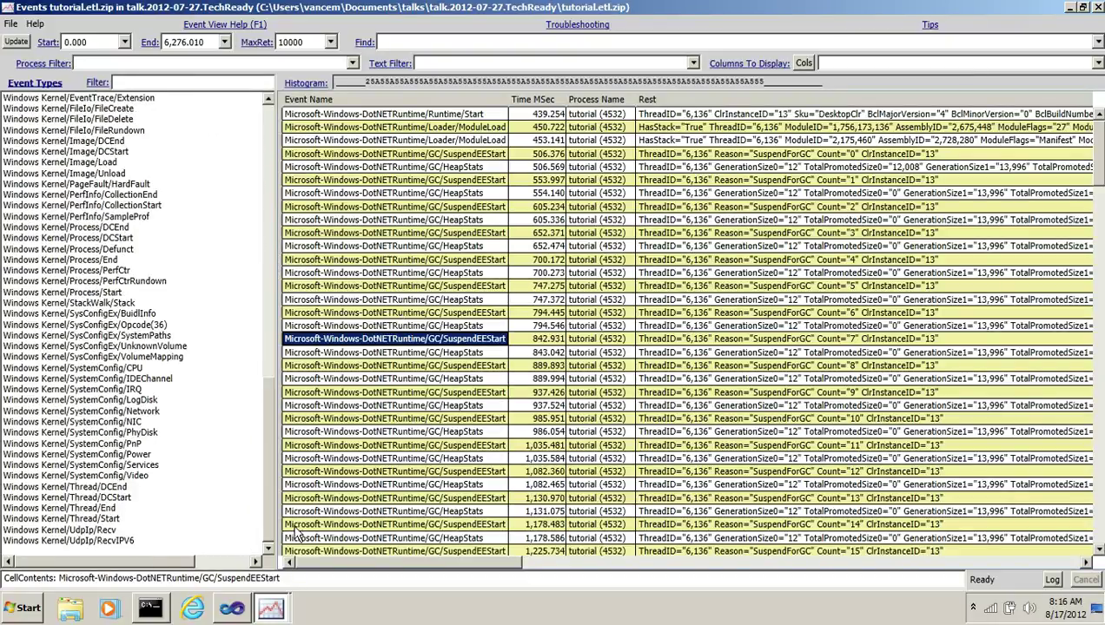
{"action": "left_click_drag", "start_coordinate": [270, 513], "coordinate": [296, 241]}
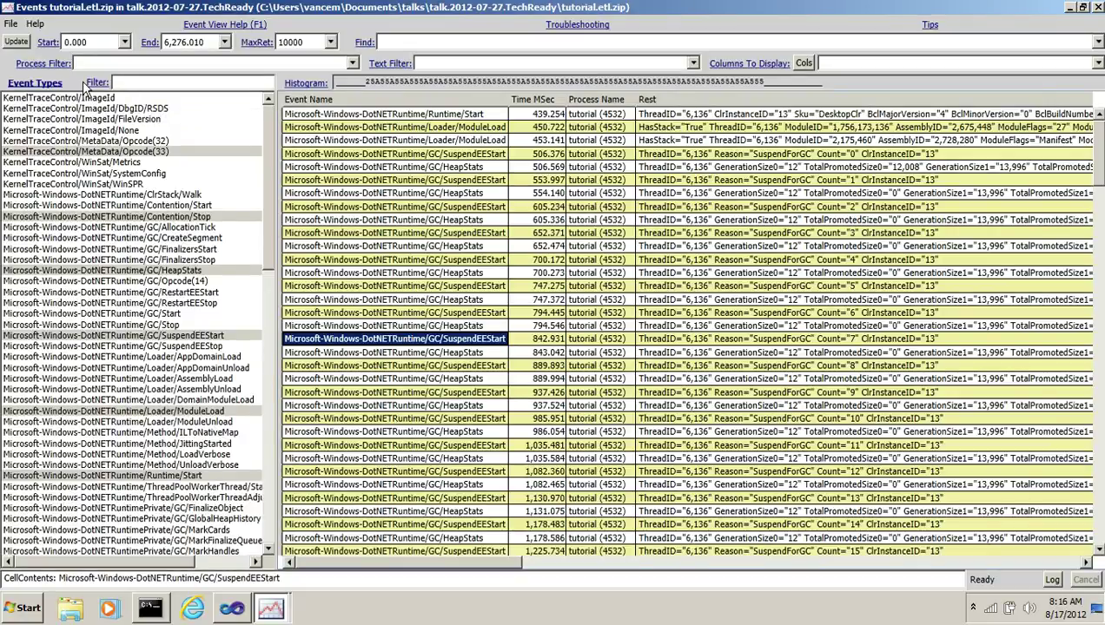
{"action": "left_click", "coordinate": [142, 83]}
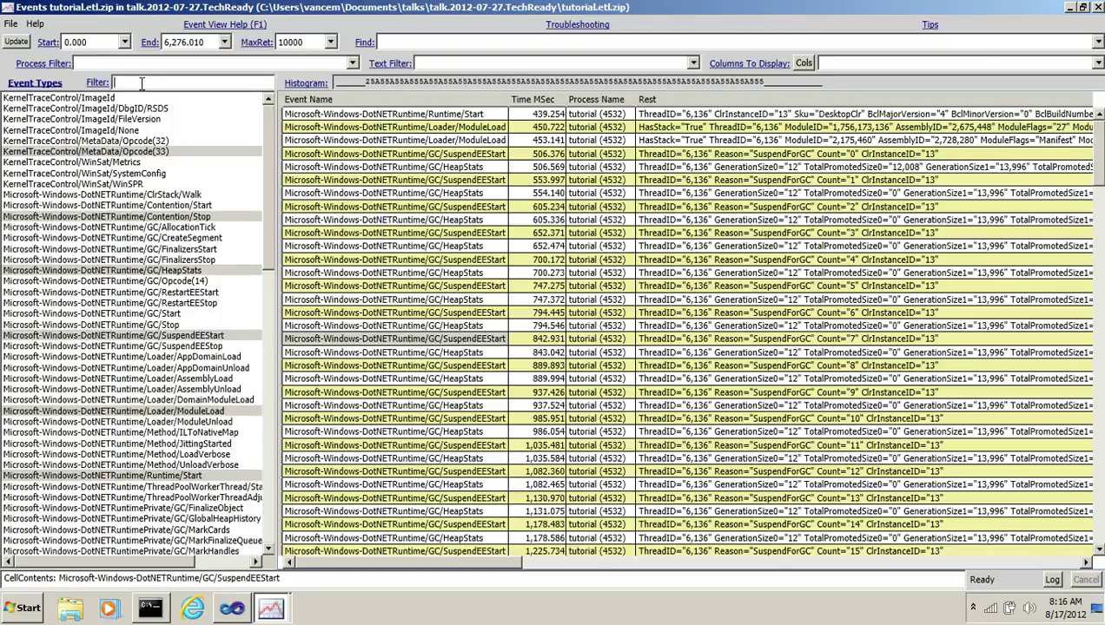
{"action": "type", "text": "p"}
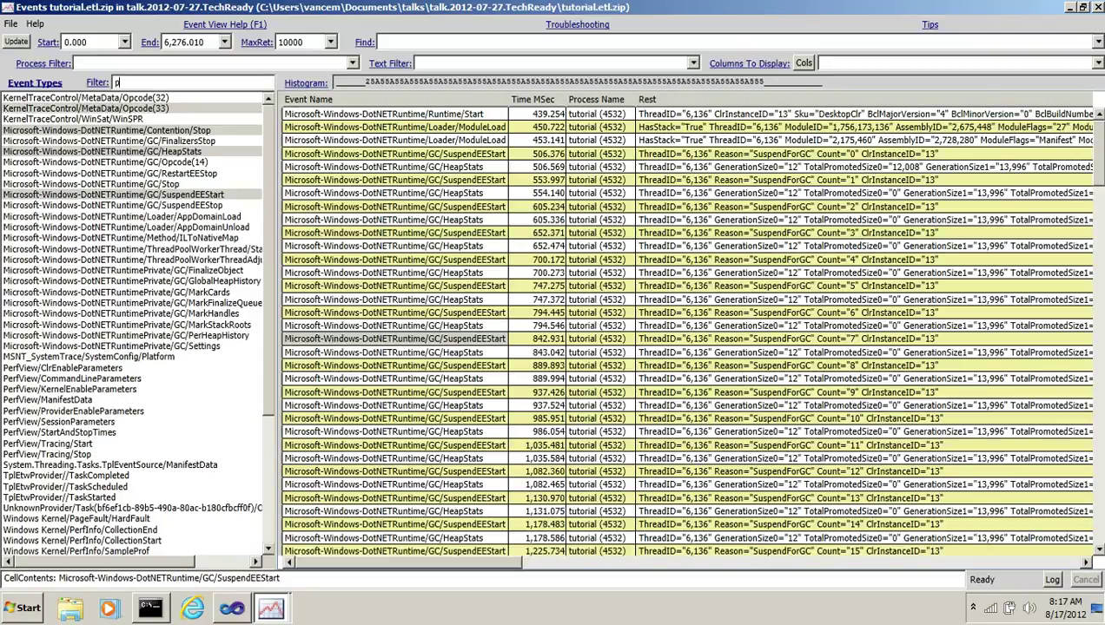
{"action": "type", "text": "r"}
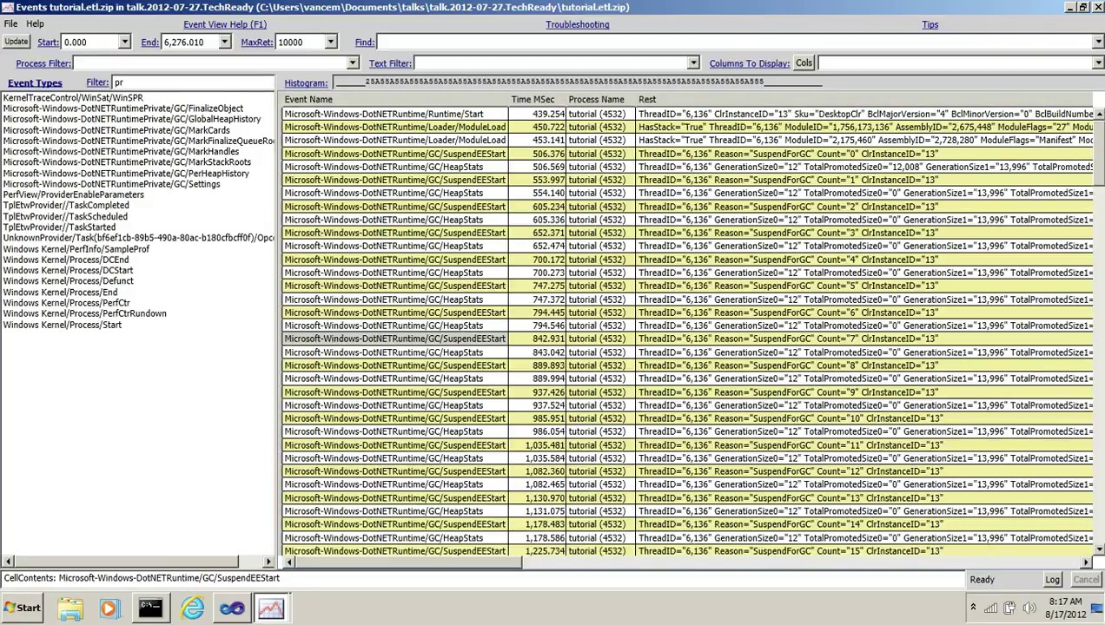
{"action": "type", "text": "oc"}
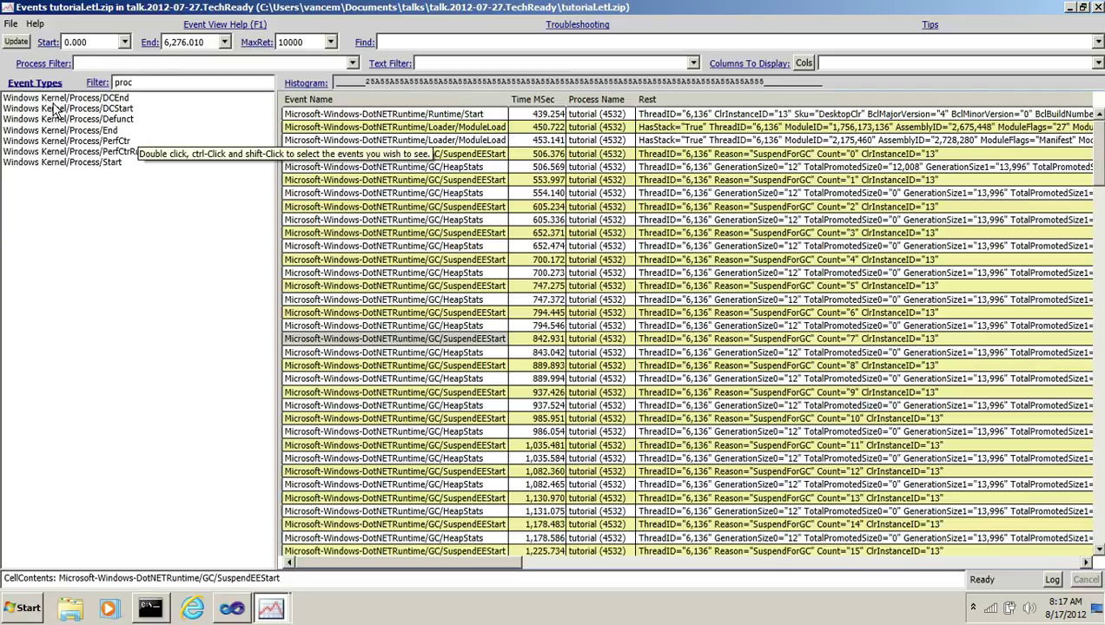
Step: Display only the Windows Kernel/Process/Start and Windows Kernel/Process/End events
{"action": "left_click", "coordinate": [111, 164]}
{"action": "left_click", "coordinate": [112, 131], "text": "ctrl"}
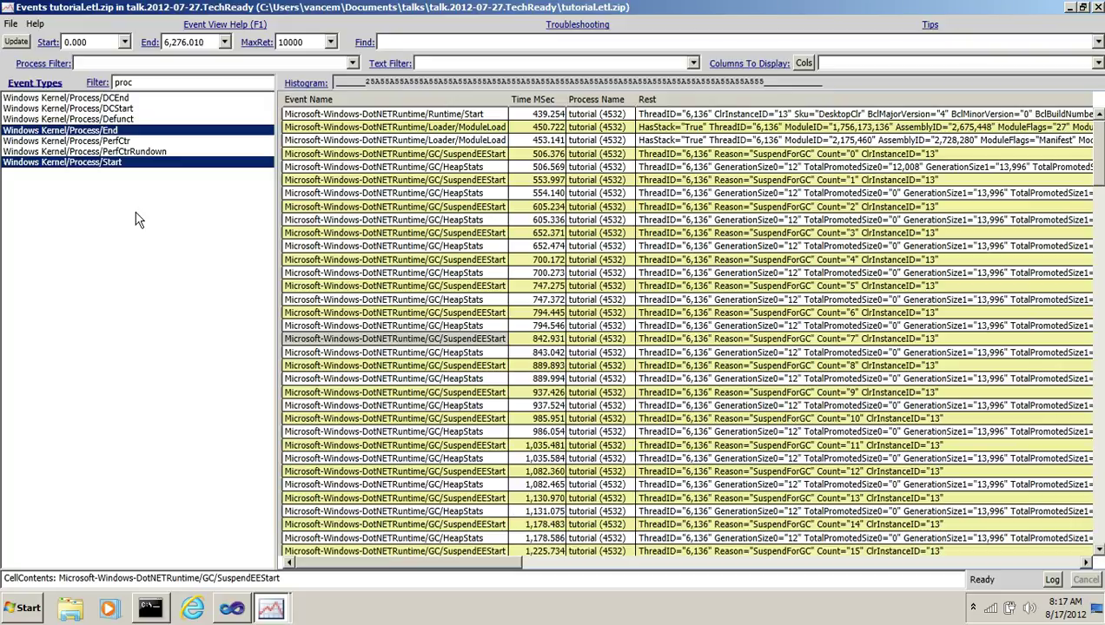
{"action": "key", "text": "Return"}
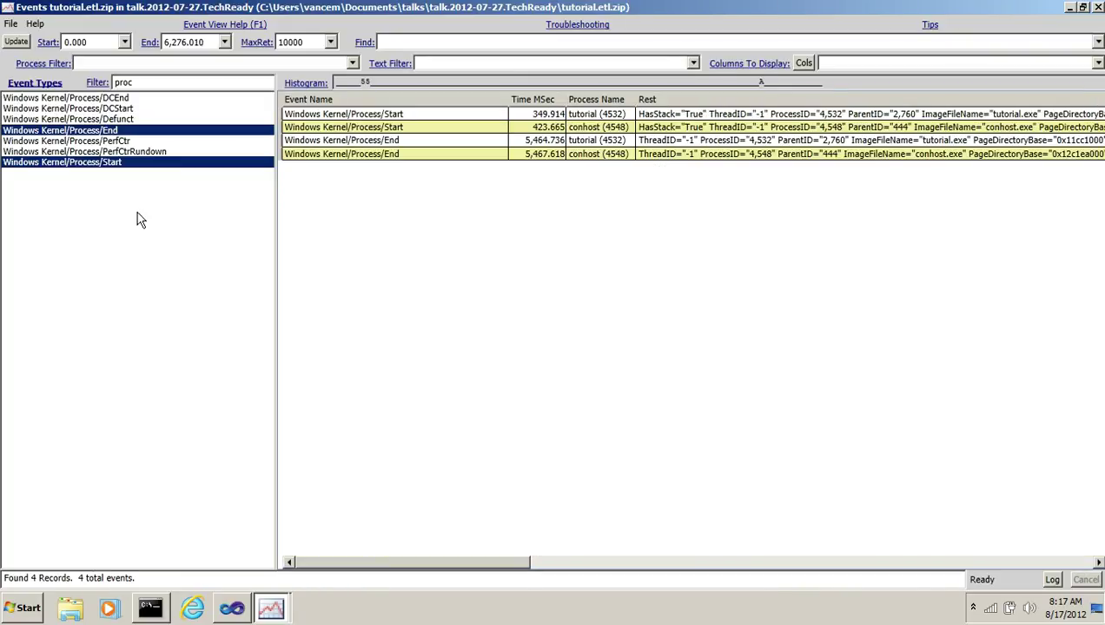
Step: Examine the start and end events of the tutorial and conhost processes, comparing their timestamps and process names
{"action": "mouse_move", "coordinate": [513, 562]}
{"action": "left_mouse_down"}
{"action": "mouse_move", "coordinate": [721, 562]}
{"action": "mouse_move", "coordinate": [493, 562]}
{"action": "left_mouse_up"}
{"action": "left_click", "coordinate": [598, 115]}
{"action": "left_click", "coordinate": [557, 118]}
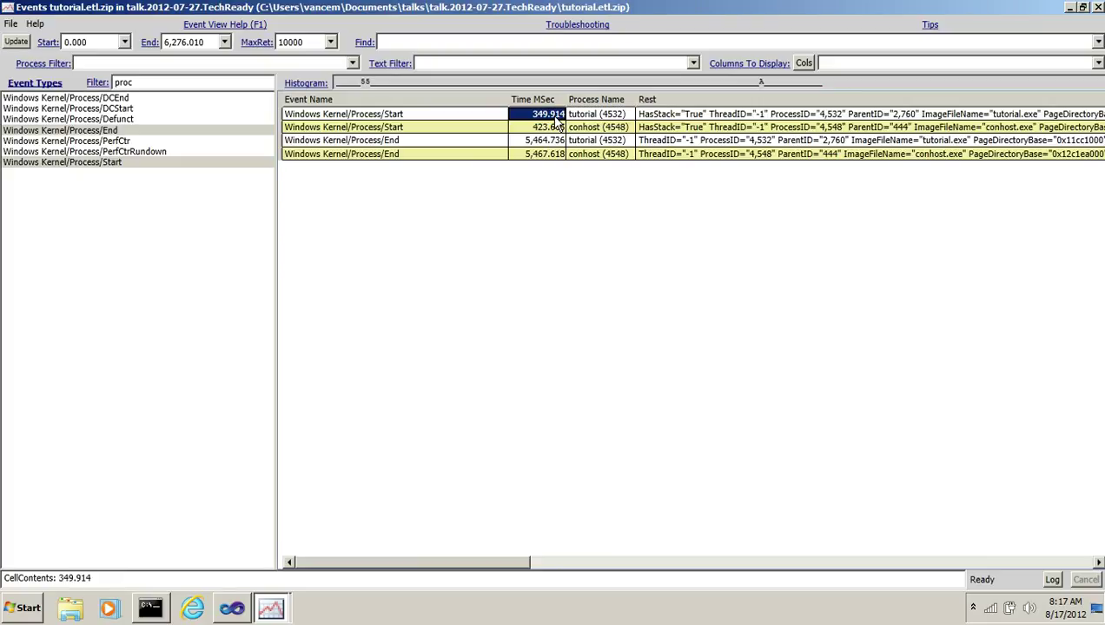
{"action": "left_click", "coordinate": [591, 127]}
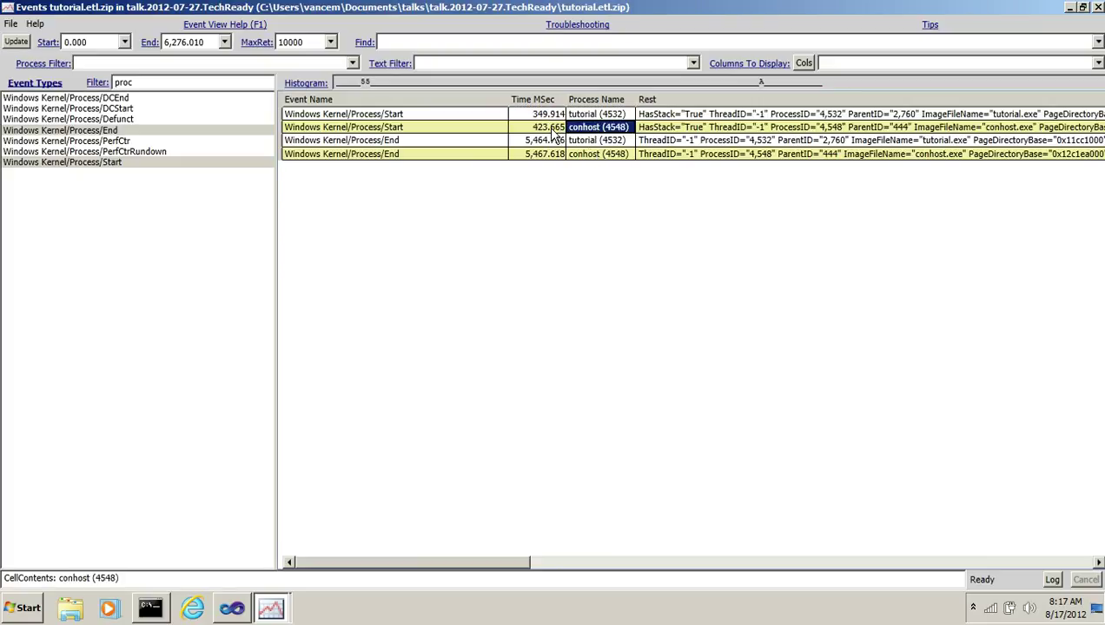
{"action": "left_click", "coordinate": [550, 129]}
{"action": "left_click", "coordinate": [601, 149]}
{"action": "left_click", "coordinate": [599, 143]}
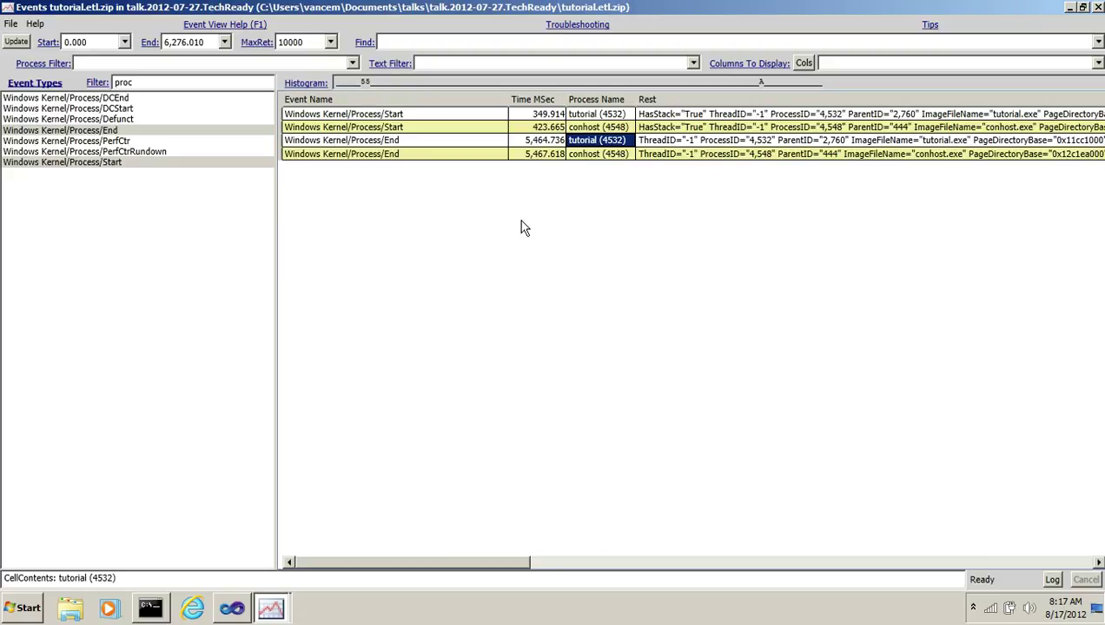
Step: Widen the event types filter to "proc|image" and add Windows Kernel/Image/Load to the displayed process start and end events
{"action": "left_click", "coordinate": [160, 83]}
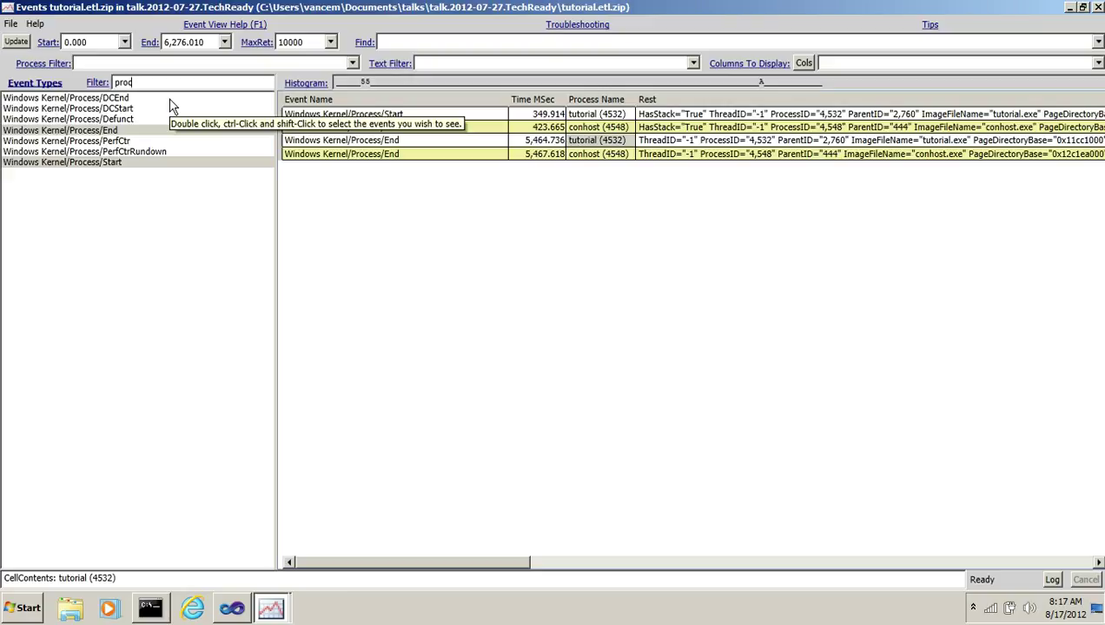
{"action": "type", "text": "proc"}
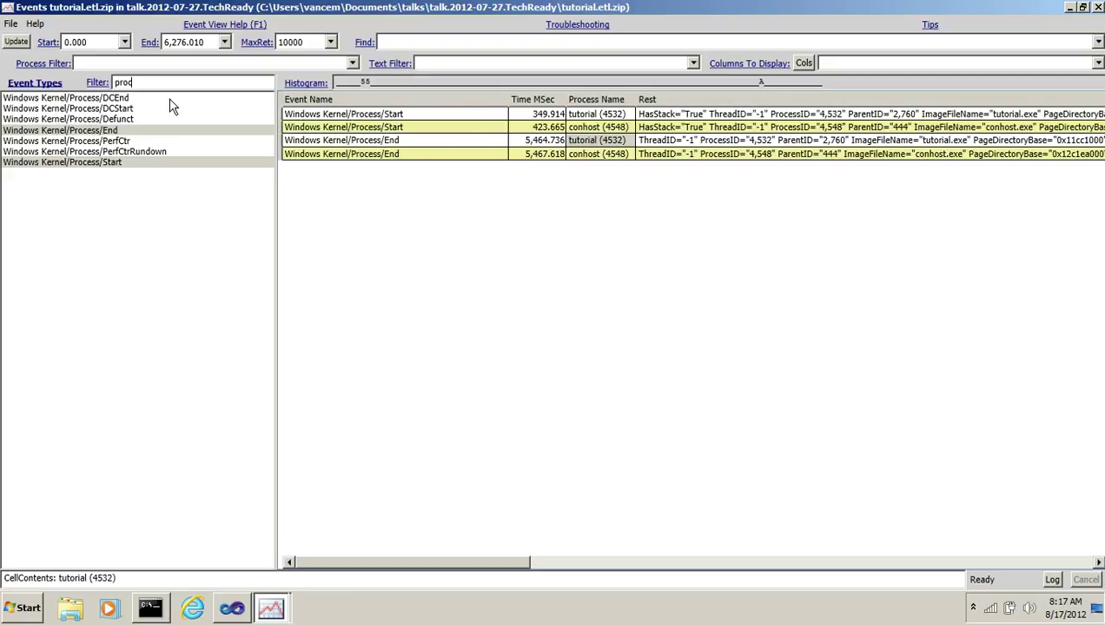
{"action": "type", "text": "|"}
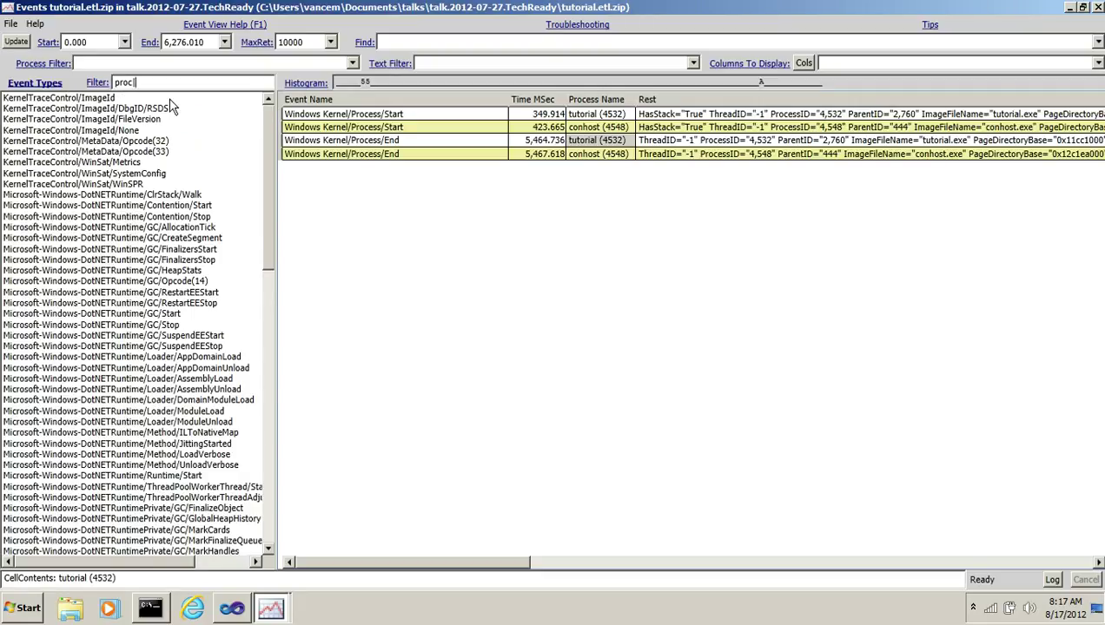
{"action": "type", "text": "image"}
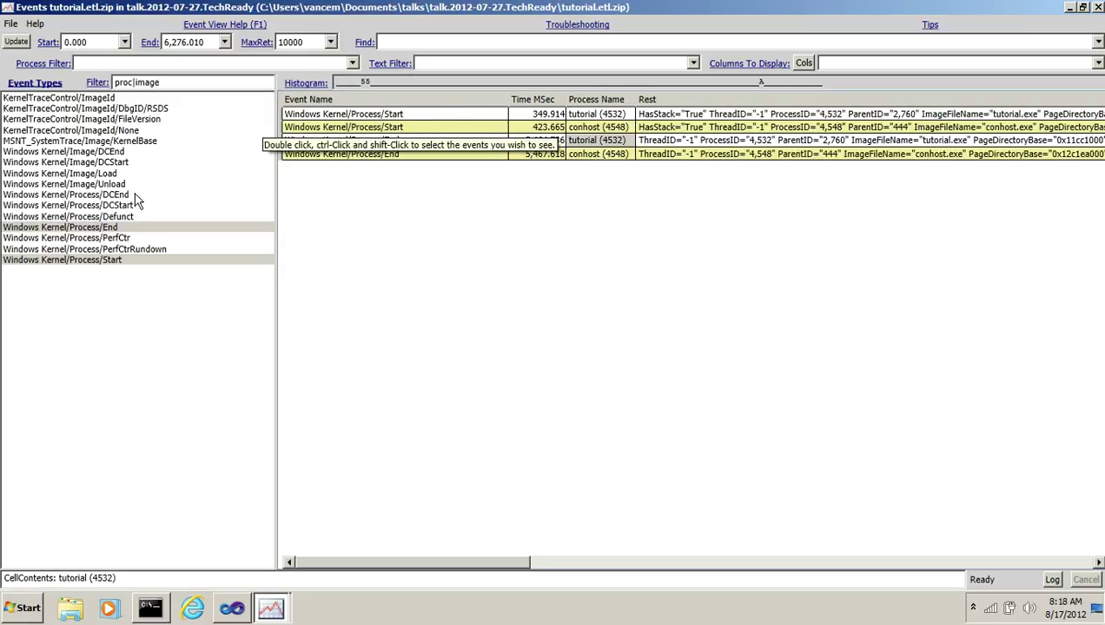
{"action": "left_click", "coordinate": [116, 174], "text": "ctrl"}
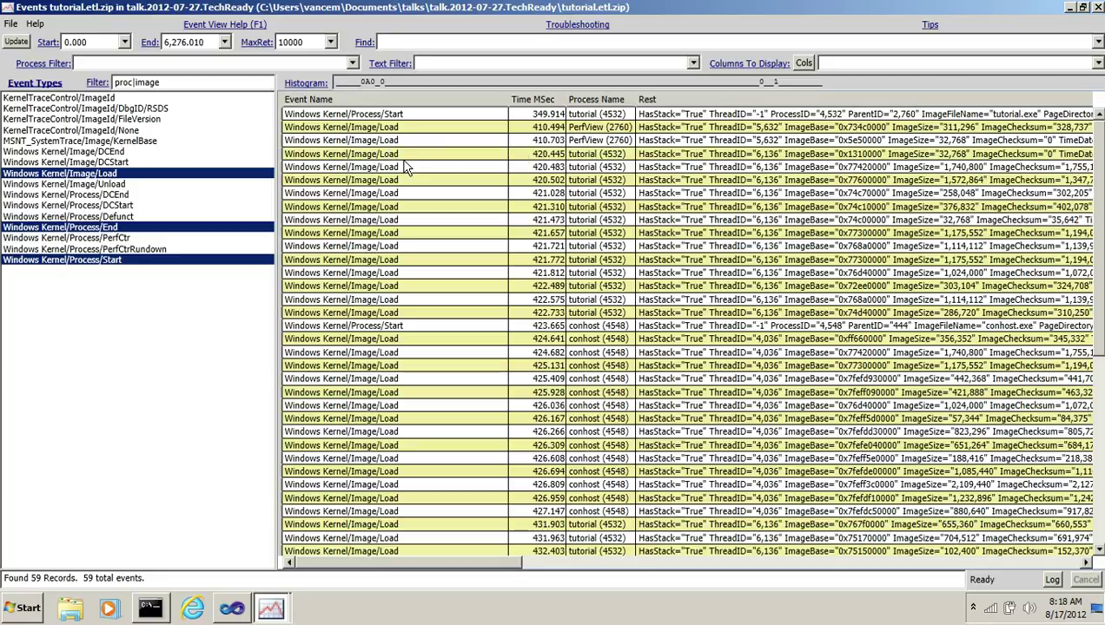
Step: Restrict the displayed events to the tutorial process with the process filter
{"action": "left_click_drag", "start_coordinate": [596, 156], "coordinate": [599, 236]}
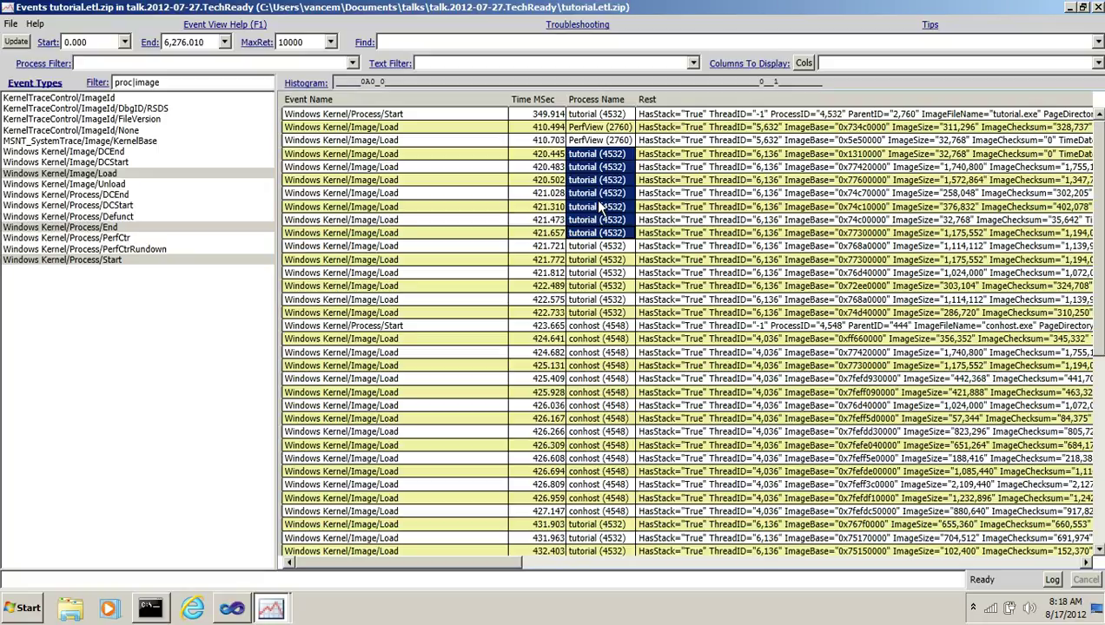
{"action": "left_click", "coordinate": [240, 65]}
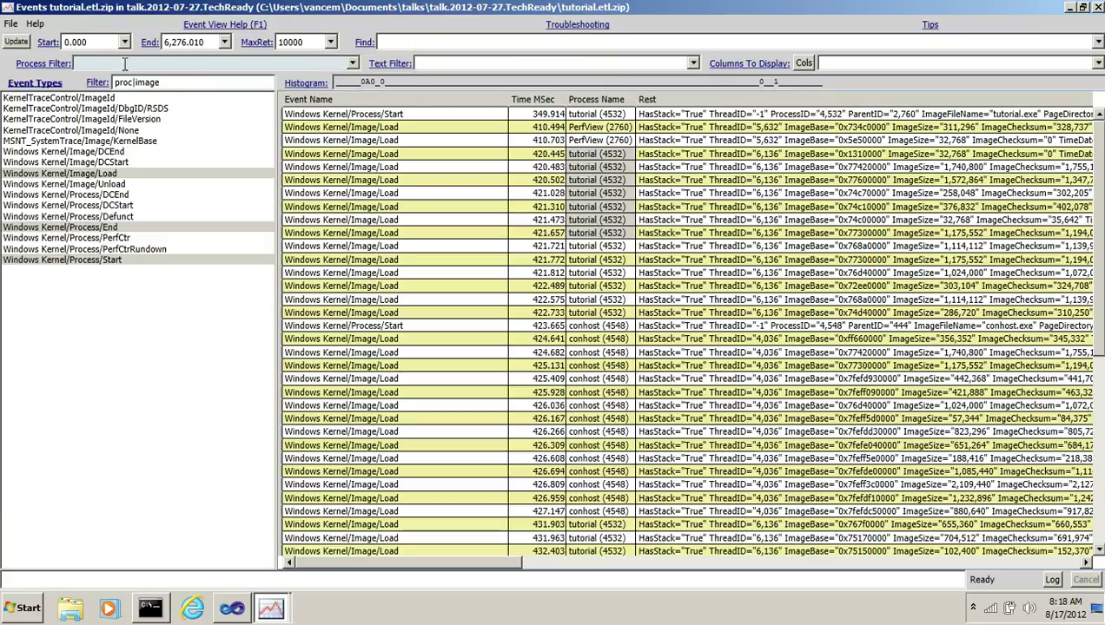
{"action": "key", "text": "Down"}
{"action": "key", "text": "Down"}
{"action": "left_click", "coordinate": [352, 63]}
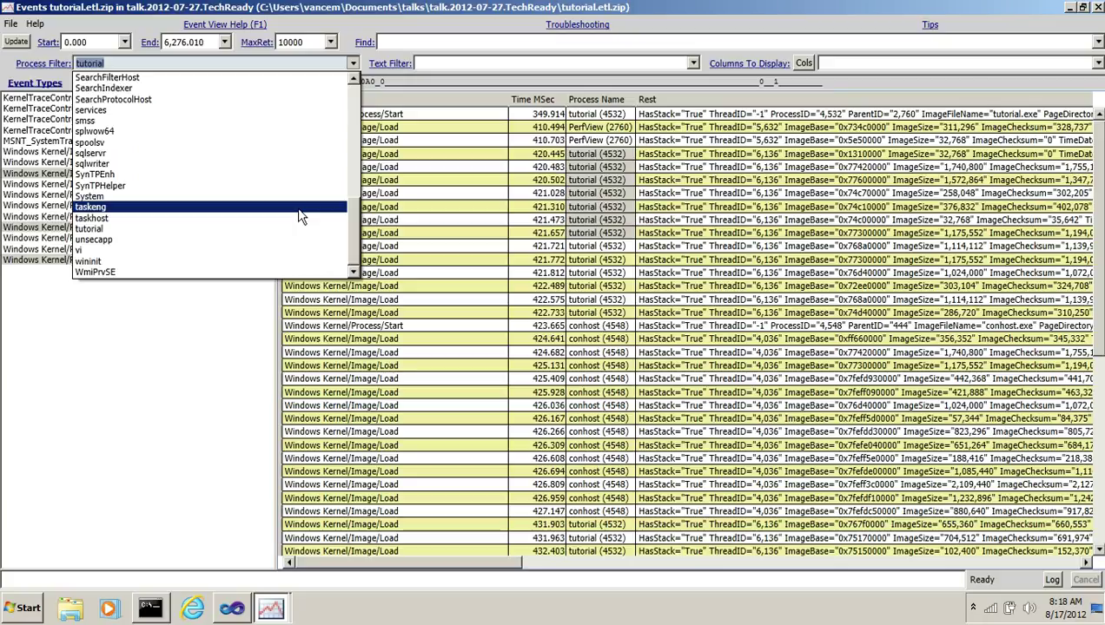
{"action": "left_click", "coordinate": [95, 230]}
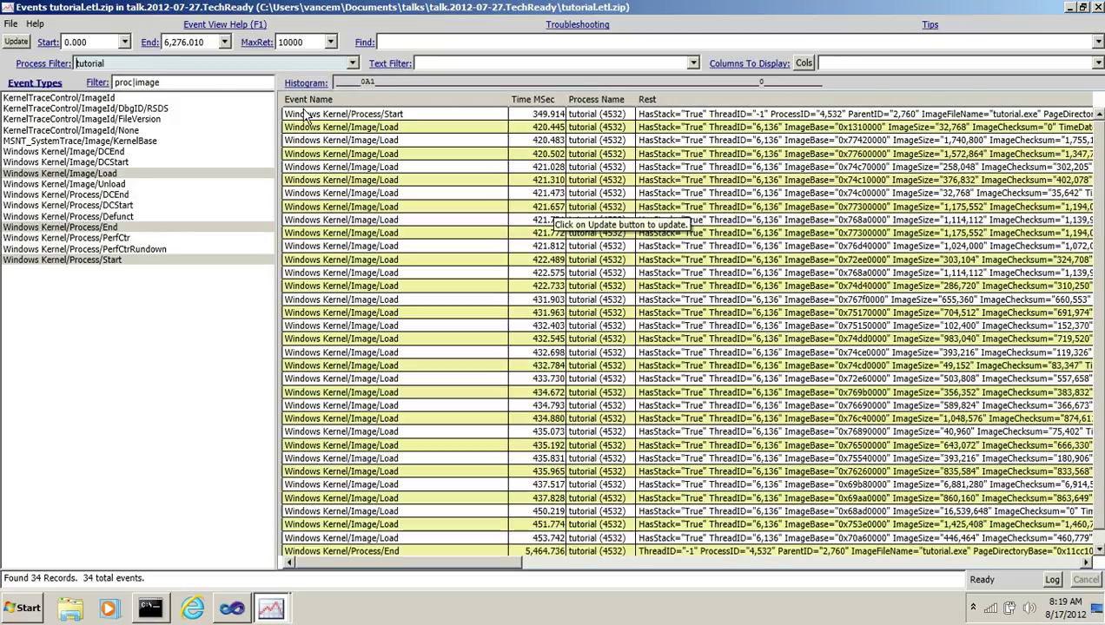
Step: Review the tutorial process's events from its start through the image loads to its end
{"action": "left_click", "coordinate": [390, 118]}
{"action": "left_click_drag", "start_coordinate": [389, 141], "coordinate": [459, 473]}
{"action": "scroll", "coordinate": [458, 473], "scroll_direction": "down", "scroll_amount": 1}
{"action": "left_click", "coordinate": [400, 539]}
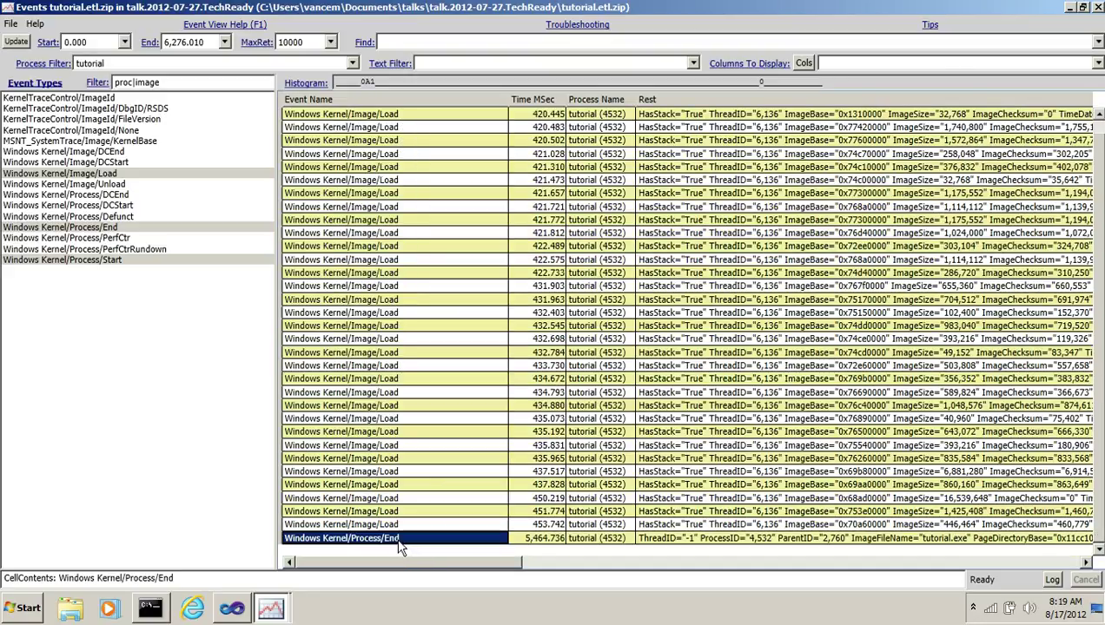
{"action": "scroll", "coordinate": [399, 546], "scroll_direction": "up", "scroll_amount": 1}
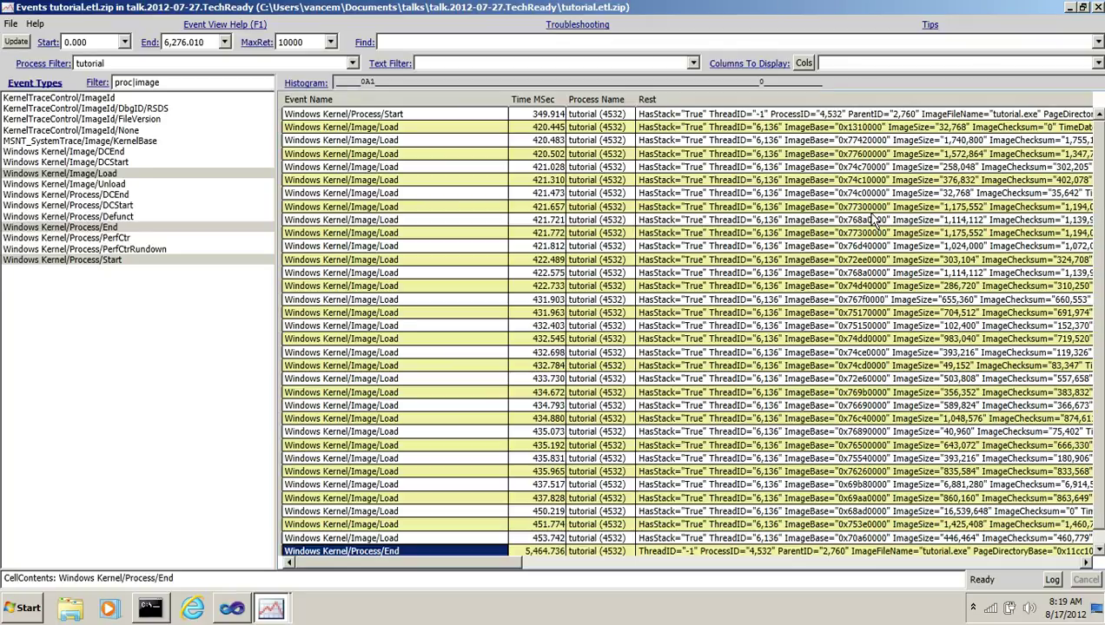
Step: Display only the Windows Kernel/Image/Load events and narrow the Event Name column to make room for the Rest data
{"action": "double_click", "coordinate": [111, 178]}
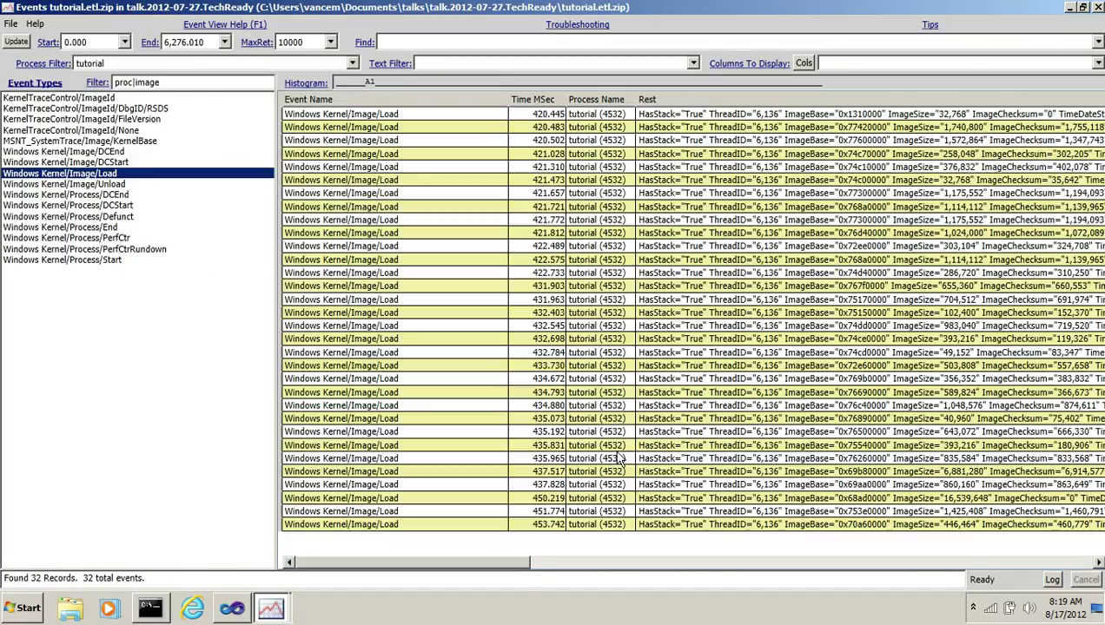
{"action": "left_click_drag", "start_coordinate": [465, 563], "coordinate": [603, 572]}
{"action": "left_click_drag", "start_coordinate": [606, 569], "coordinate": [416, 557]}
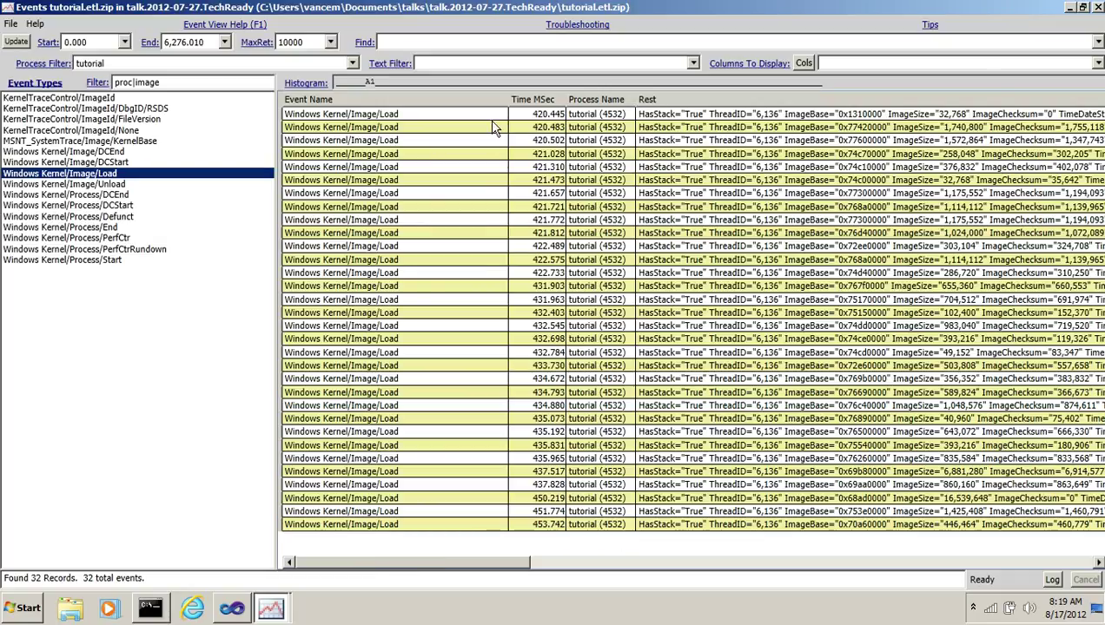
{"action": "left_click_drag", "start_coordinate": [505, 102], "coordinate": [434, 102]}
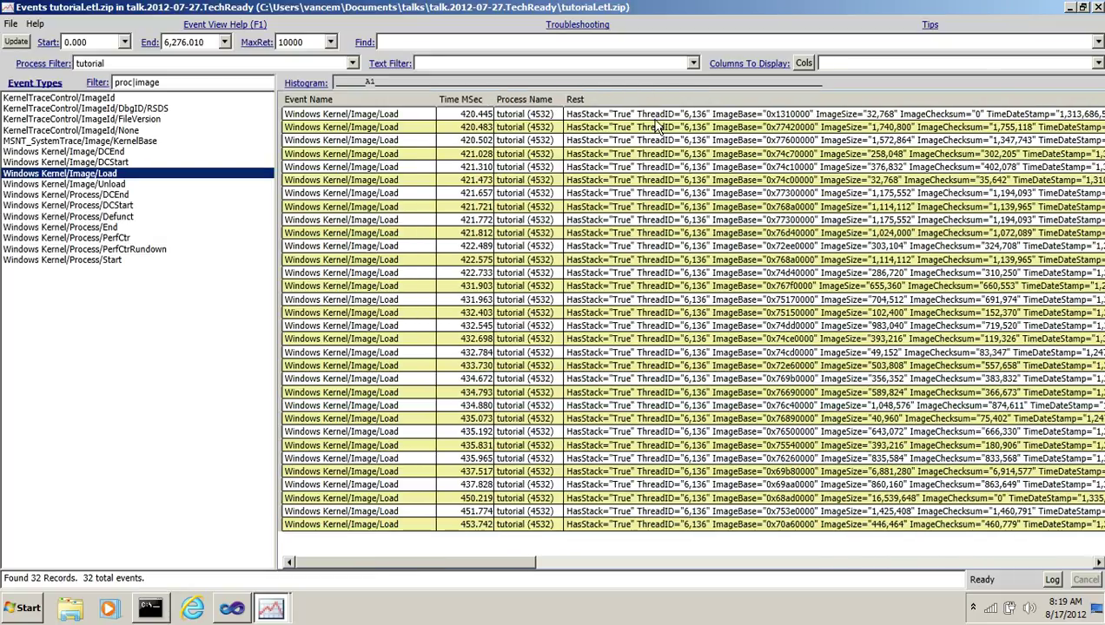
Step: Show the HasStack, BuildTime and FileName fields as separate columns for the image load events
{"action": "left_click", "coordinate": [805, 63]}
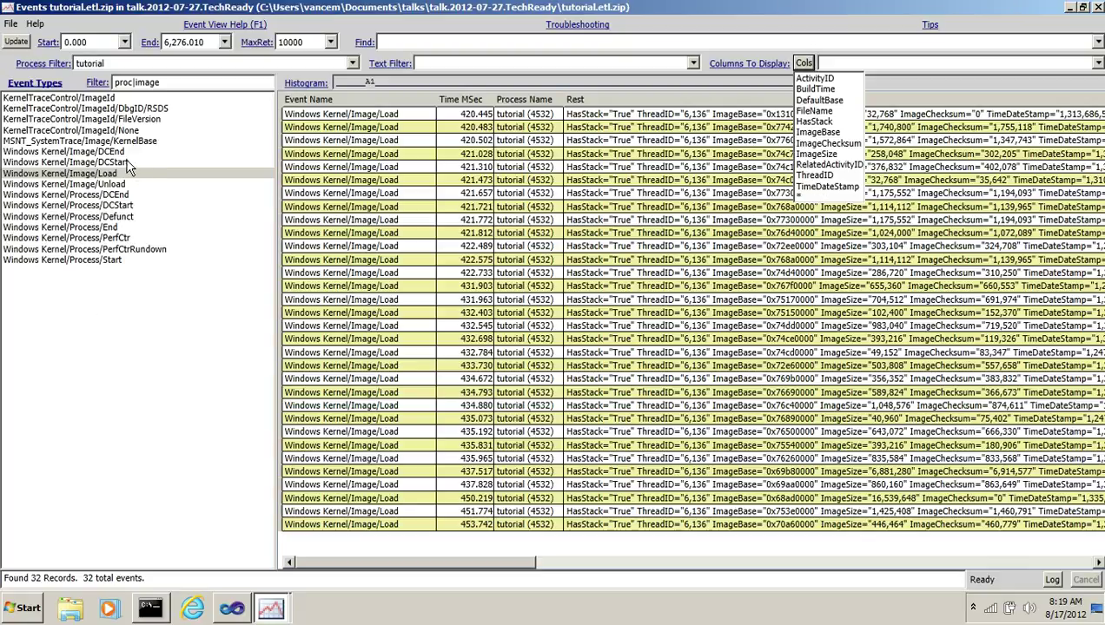
{"action": "left_click", "coordinate": [820, 123]}
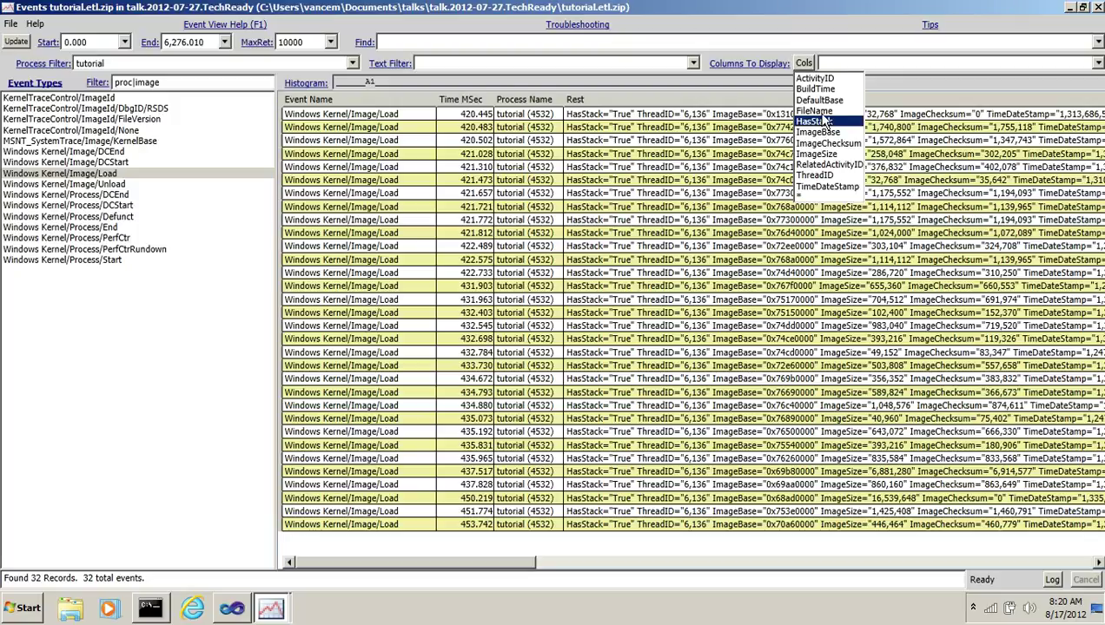
{"action": "left_click", "coordinate": [823, 89]}
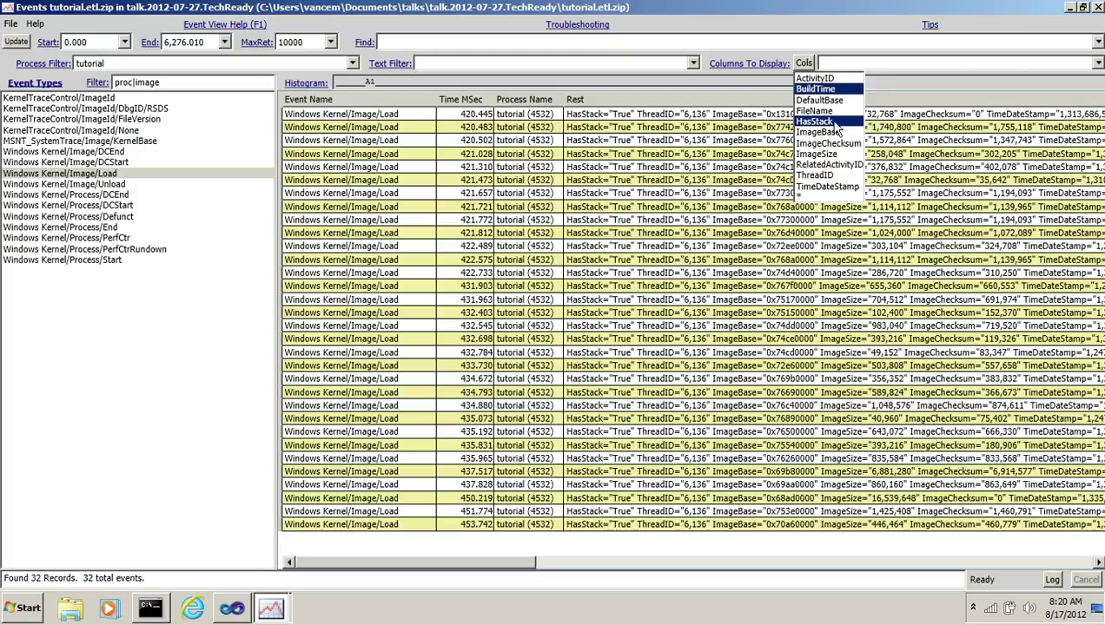
{"action": "left_click", "coordinate": [832, 112]}
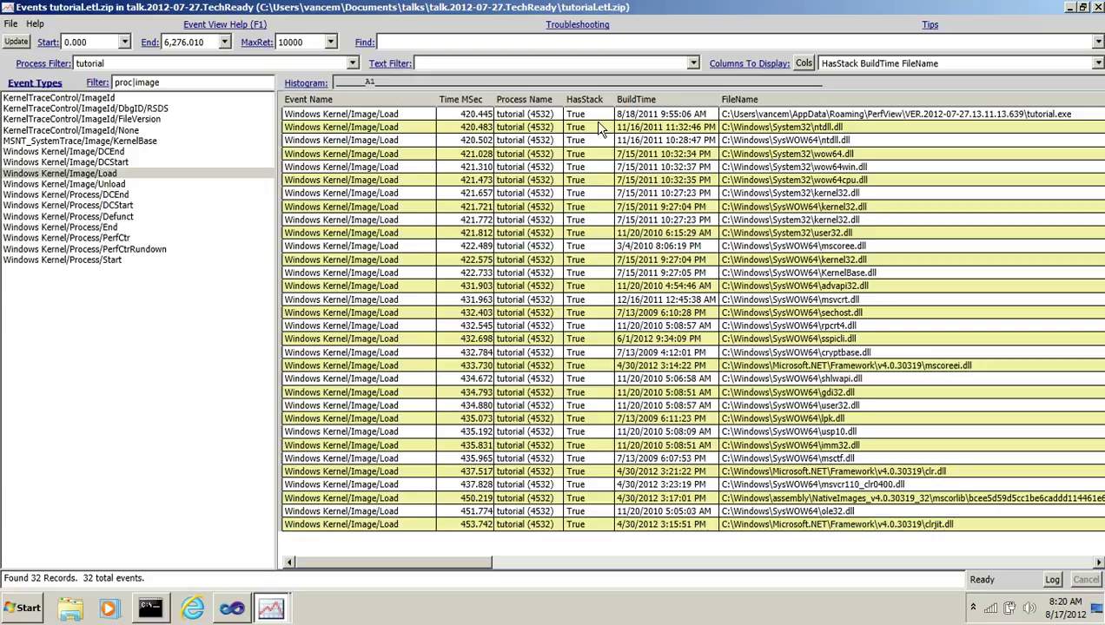
Step: Filter the image load events by the text "clr"
{"action": "left_click", "coordinate": [582, 68]}
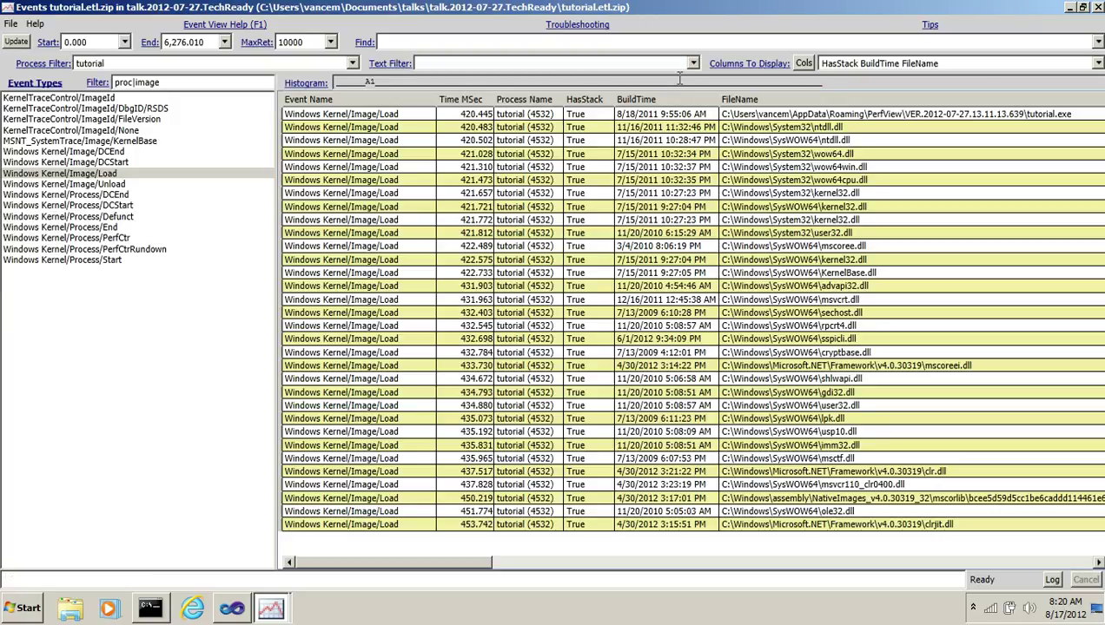
{"action": "left_click", "coordinate": [529, 66]}
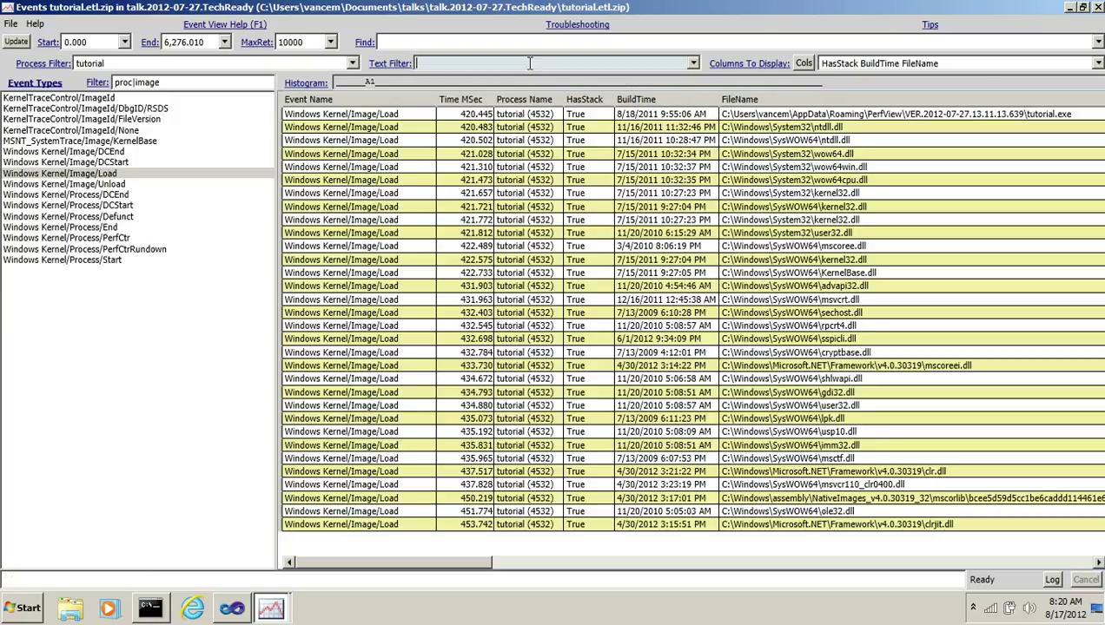
{"action": "type", "text": "clr"}
{"action": "key", "text": "Return"}
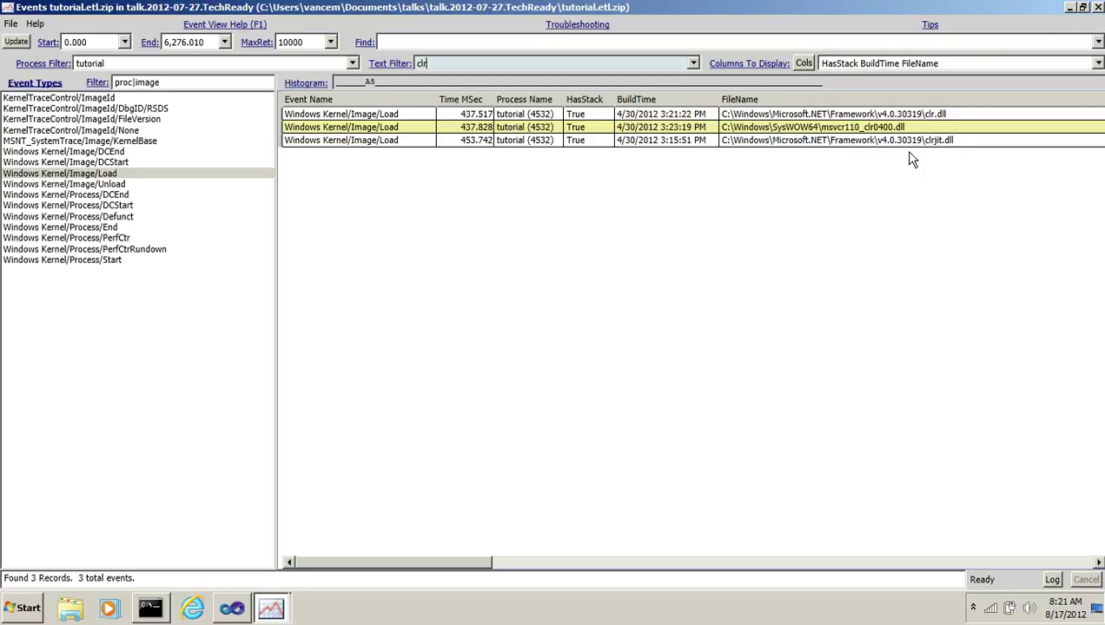
Step: Open the Any Stacks view for the time of the clr.dll image load event
{"action": "left_click", "coordinate": [900, 116]}
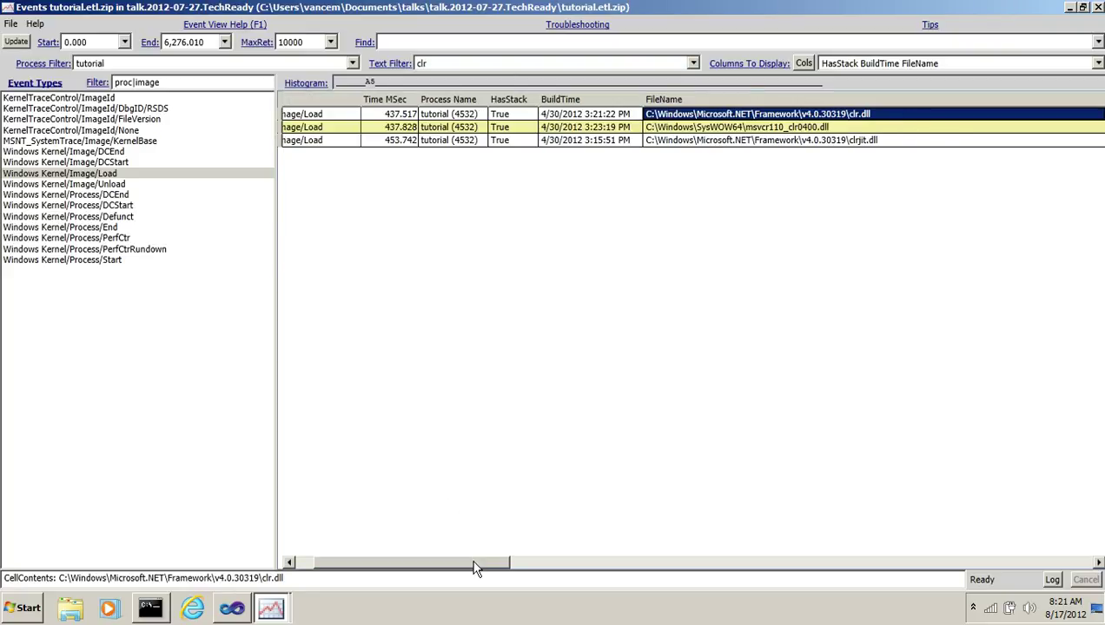
{"action": "left_click_drag", "start_coordinate": [474, 562], "coordinate": [382, 556]}
{"action": "left_click", "coordinate": [398, 116]}
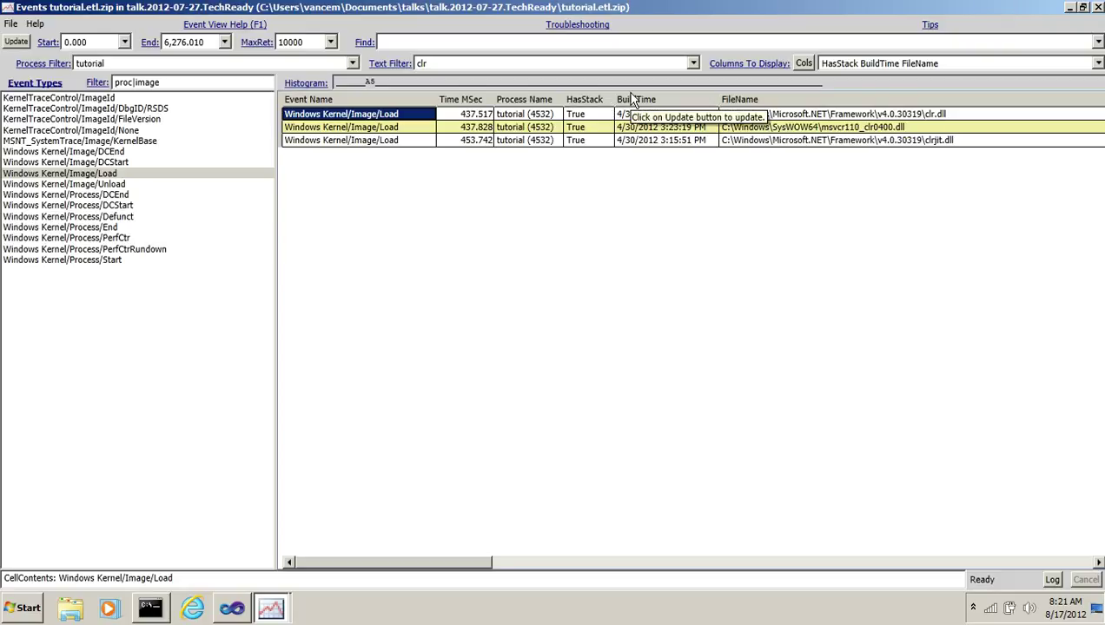
{"action": "left_click", "coordinate": [485, 117]}
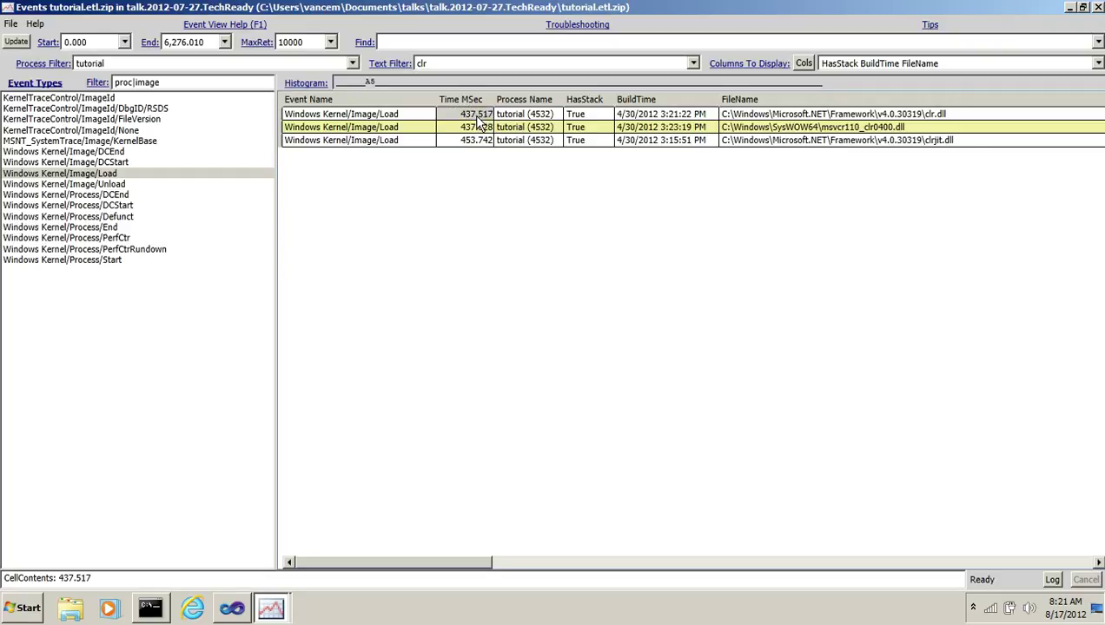
{"action": "right_click", "coordinate": [480, 122]}
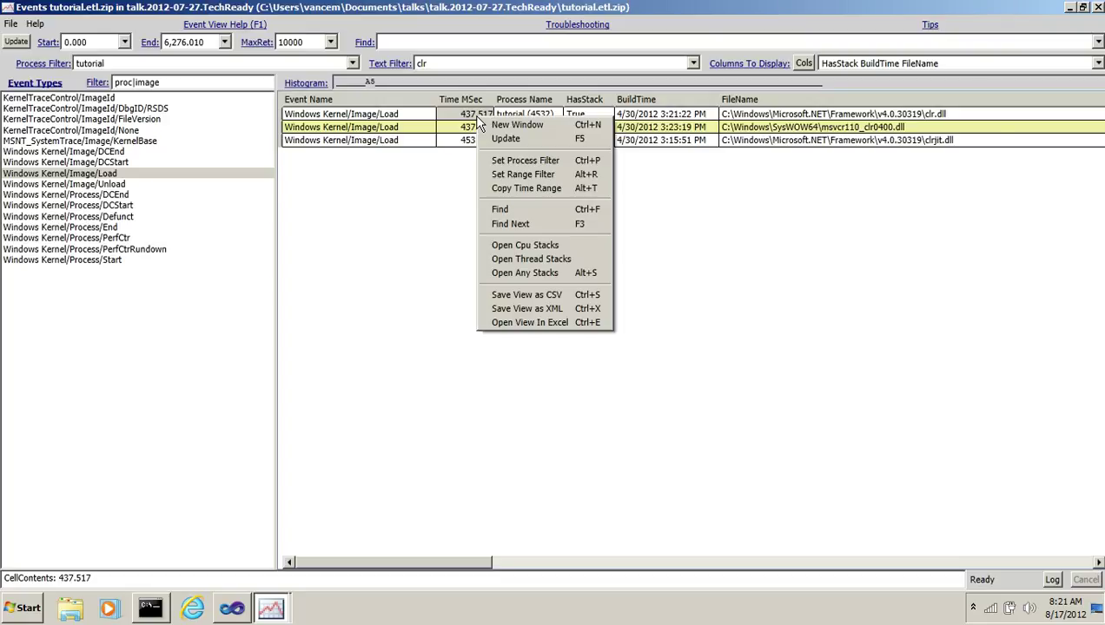
{"action": "left_click", "coordinate": [521, 273]}
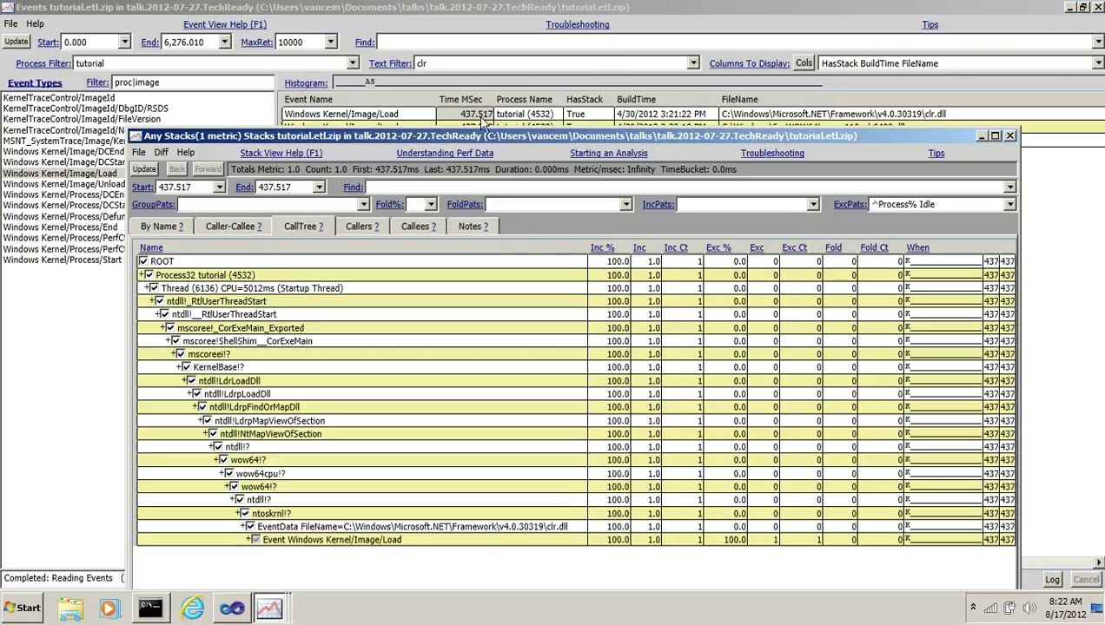
Step: Examine the stack window's start and end times and the call tree leading to the clr.dll image load event
{"action": "double_click", "coordinate": [170, 188]}
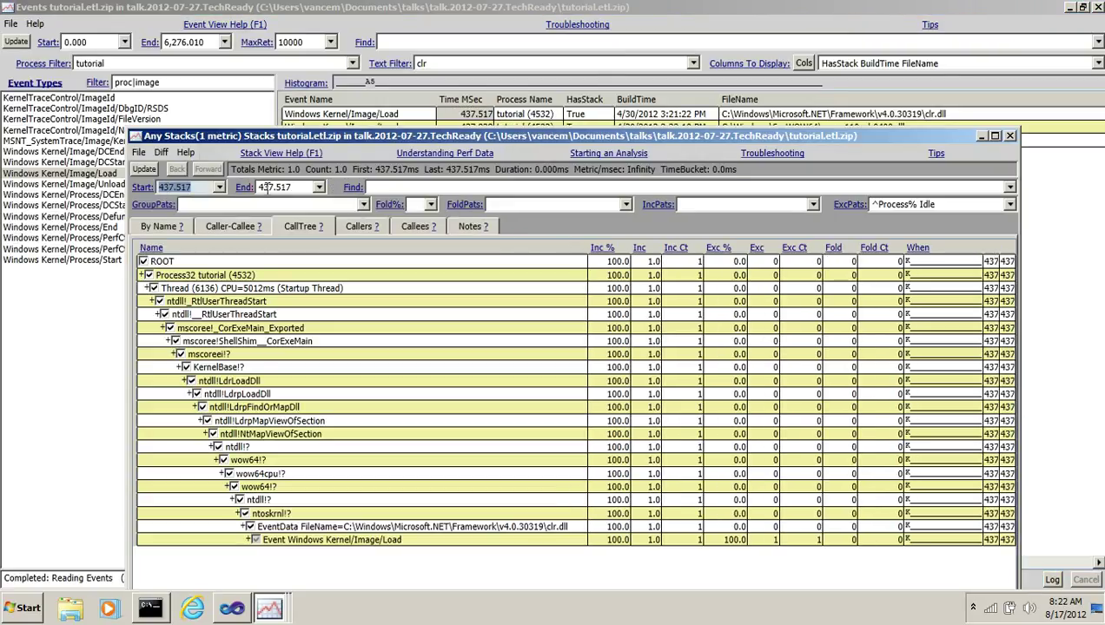
{"action": "double_click", "coordinate": [263, 188]}
{"action": "left_click_drag", "start_coordinate": [486, 137], "coordinate": [496, 63]}
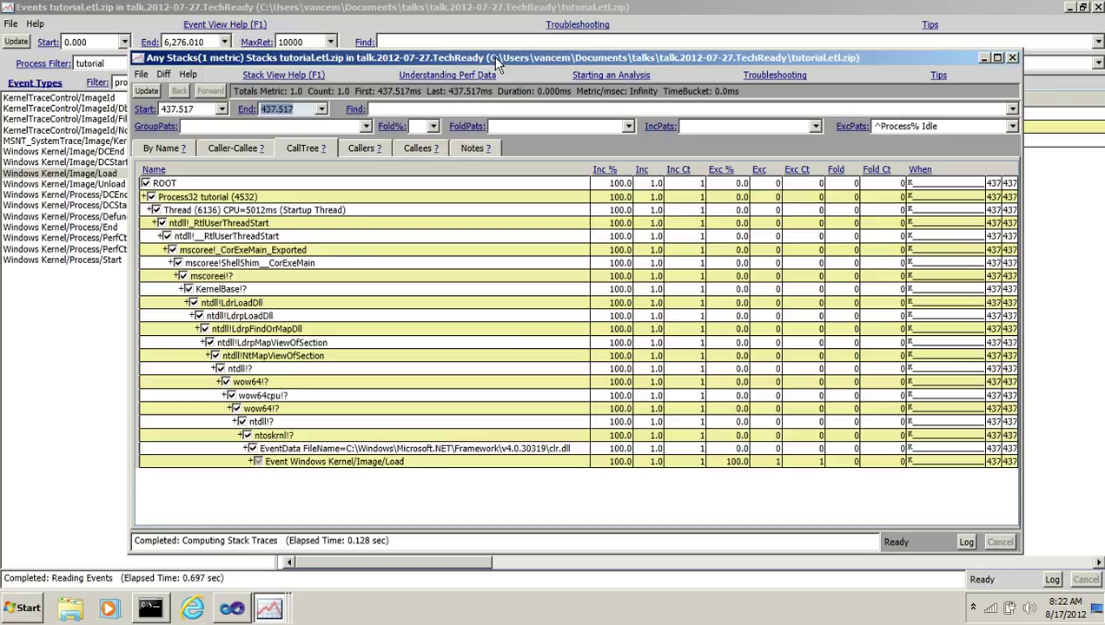
{"action": "left_click", "coordinate": [405, 463]}
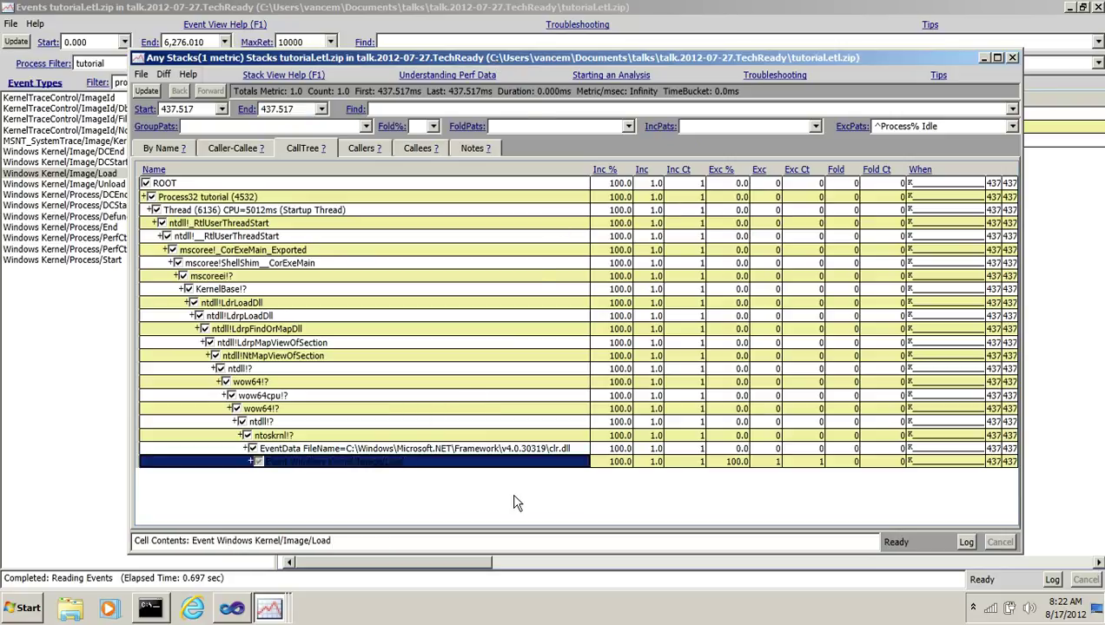
{"action": "left_click", "coordinate": [539, 370]}
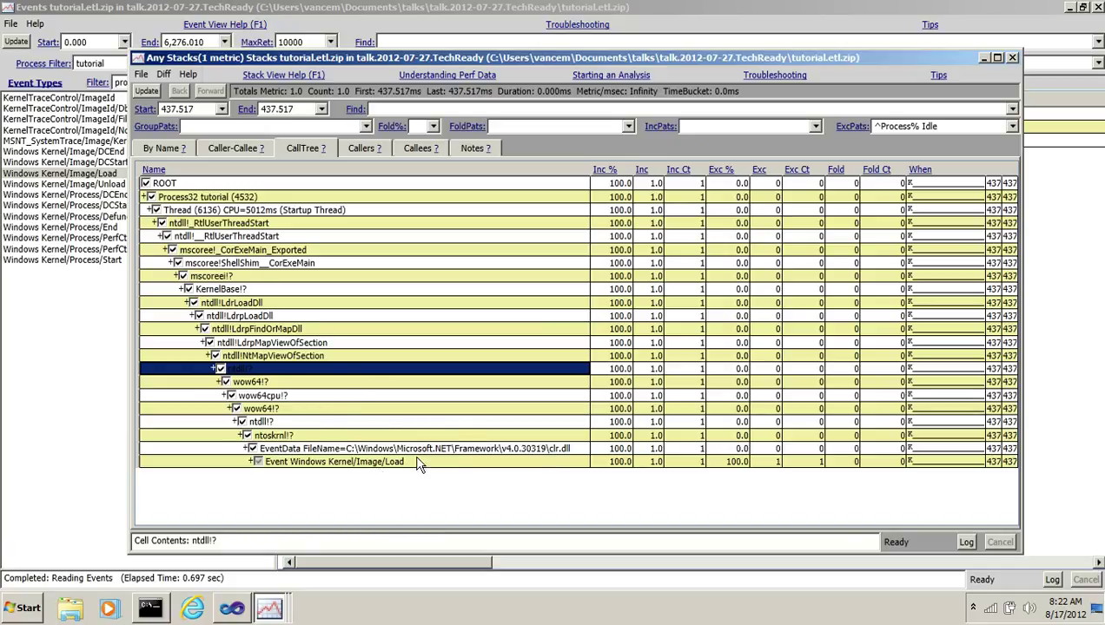
Step: Look up symbols for the unresolved mscoreei, KernelBase, ntdll, wow64 and ntoskrnl frames in the call tree
{"action": "left_click", "coordinate": [306, 436]}
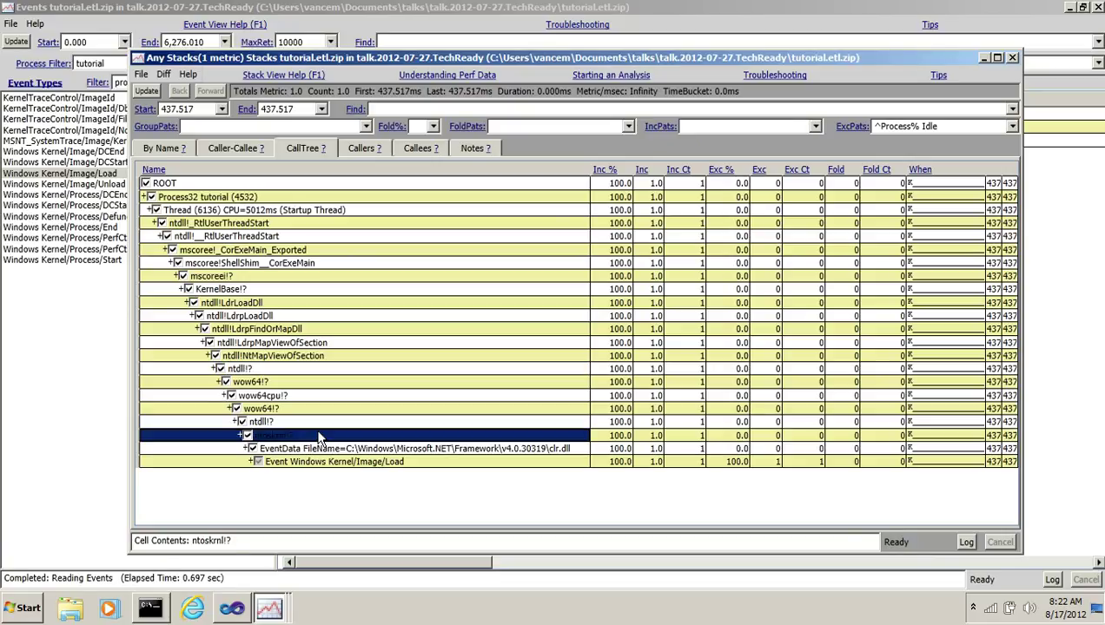
{"action": "left_click_drag", "start_coordinate": [319, 432], "coordinate": [266, 408]}
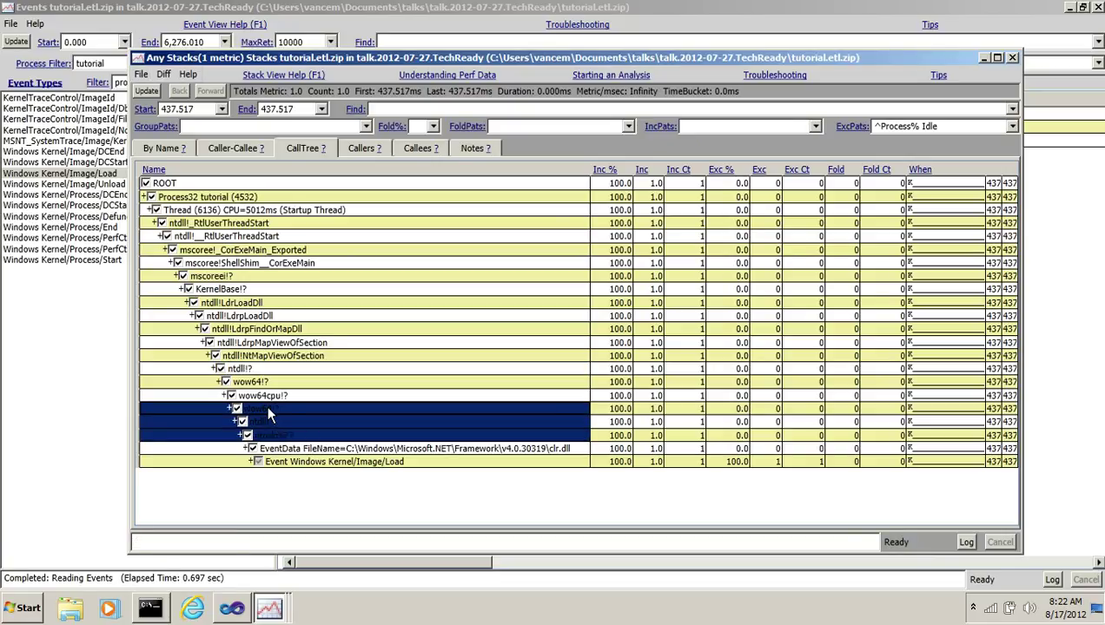
{"action": "left_click", "coordinate": [245, 368], "text": "ctrl"}
{"action": "left_click", "coordinate": [233, 278], "text": "ctrl"}
{"action": "left_click", "coordinate": [238, 292], "text": "ctrl"}
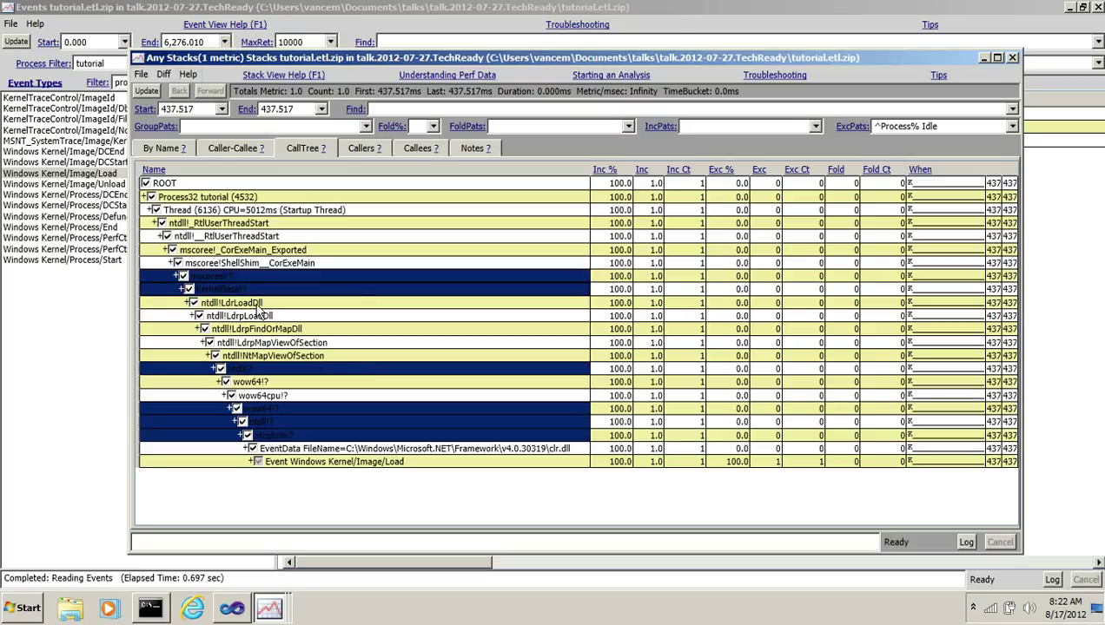
{"action": "key", "text": "alt+s"}
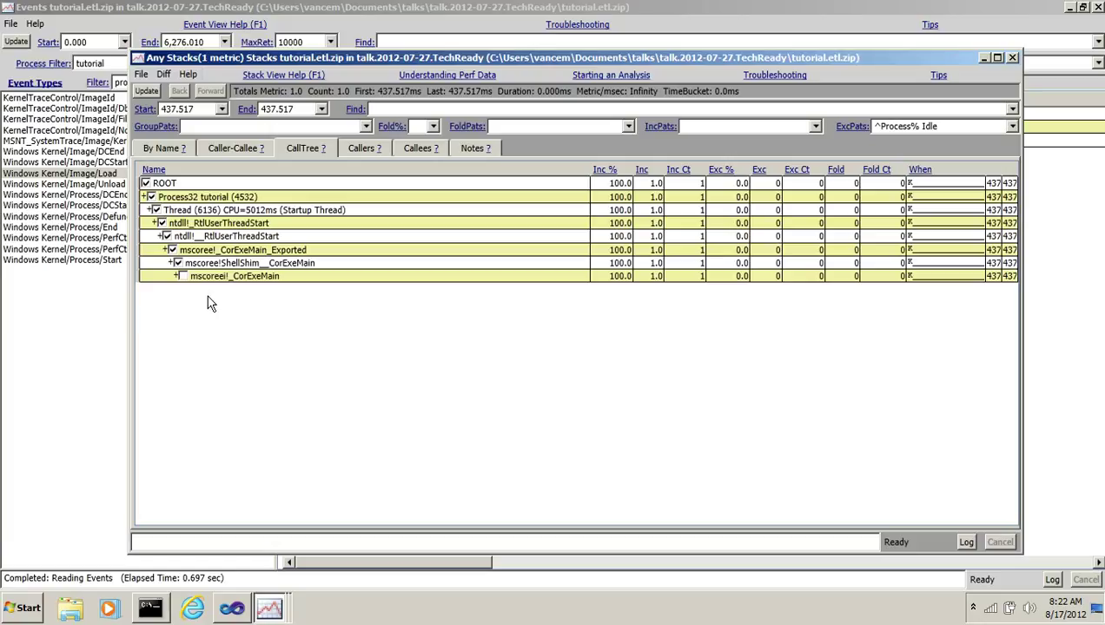
Step: Expand the mscoreei!_CorExeMain node and examine the call tree from the mscoree frames down to the image load event
{"action": "left_click", "coordinate": [186, 278]}
{"action": "left_click", "coordinate": [178, 277]}
{"action": "scroll", "coordinate": [437, 382], "scroll_direction": "down", "scroll_amount": 3}
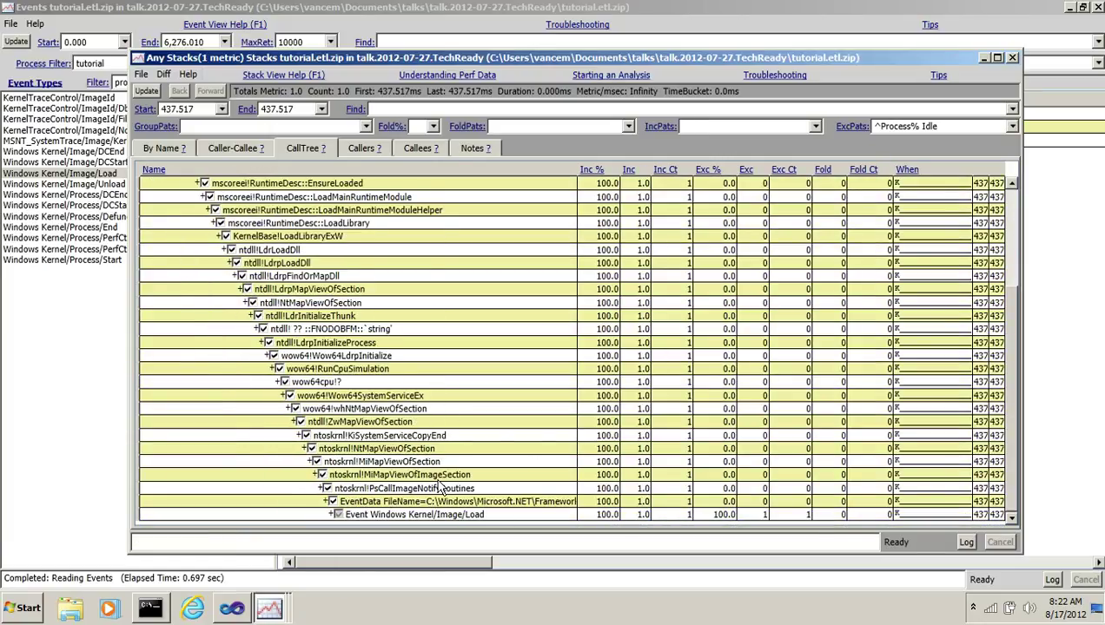
{"action": "scroll", "coordinate": [426, 434], "scroll_direction": "up", "scroll_amount": 4}
{"action": "left_click", "coordinate": [326, 408]}
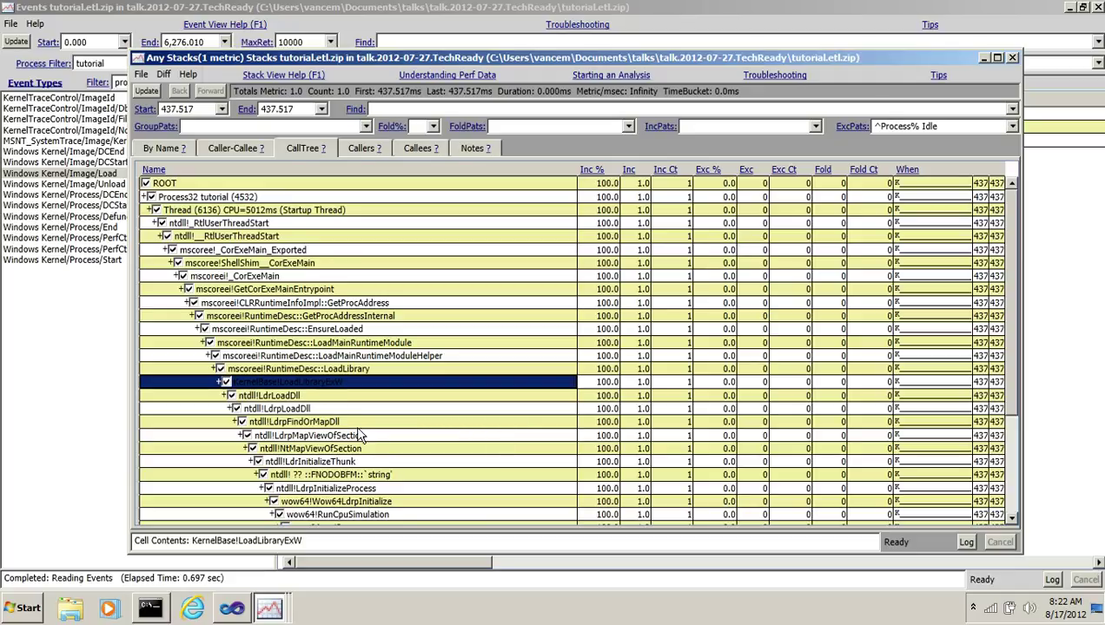
{"action": "left_click", "coordinate": [273, 368]}
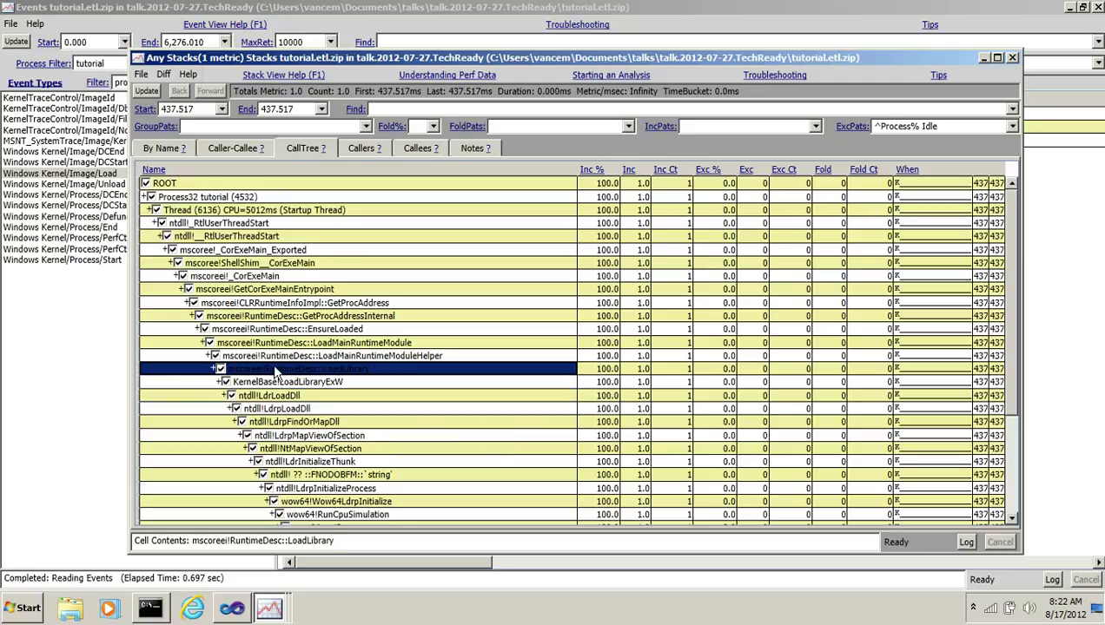
{"action": "left_click", "coordinate": [399, 320]}
{"action": "left_click", "coordinate": [330, 382]}
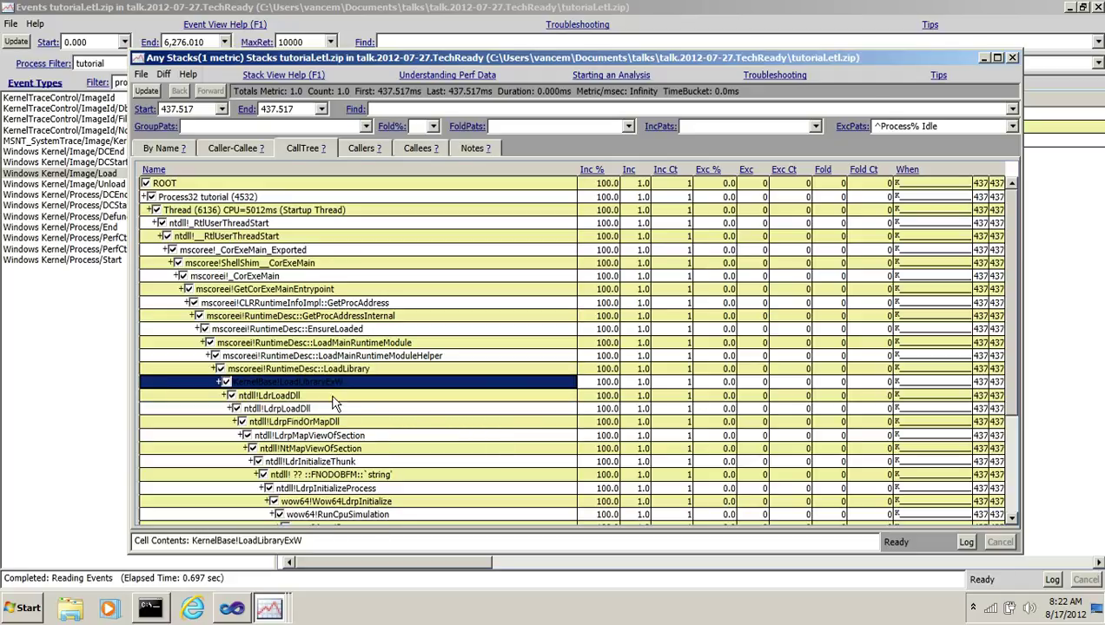
{"action": "scroll", "coordinate": [366, 461], "scroll_direction": "down", "scroll_amount": 4}
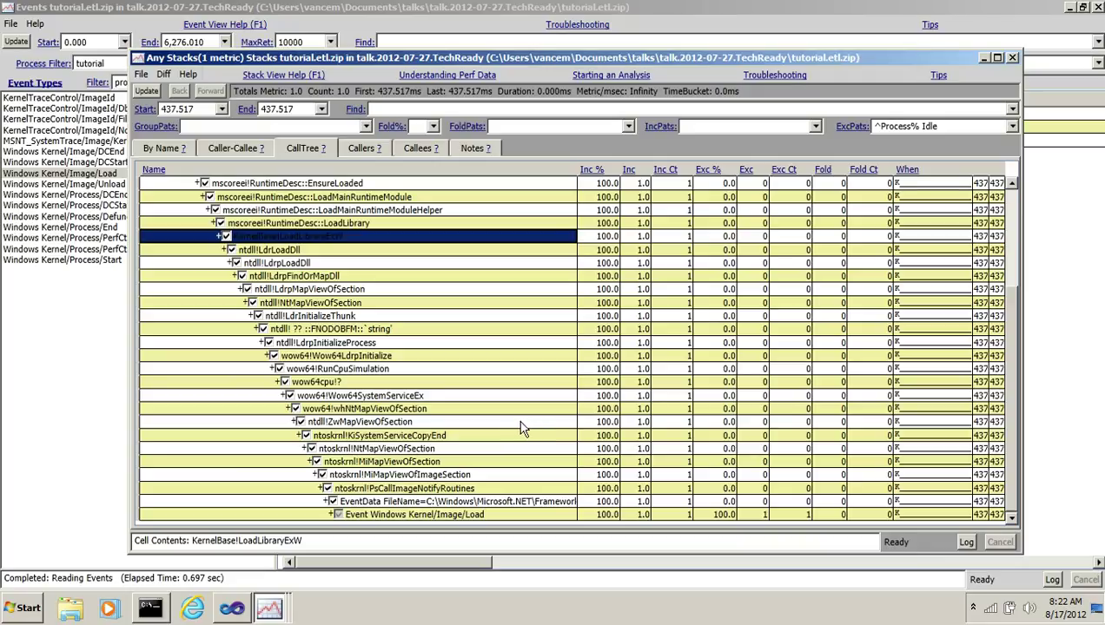
{"action": "scroll", "coordinate": [486, 360], "scroll_direction": "up", "scroll_amount": 4}
{"action": "left_click_drag", "start_coordinate": [233, 252], "coordinate": [319, 373]}
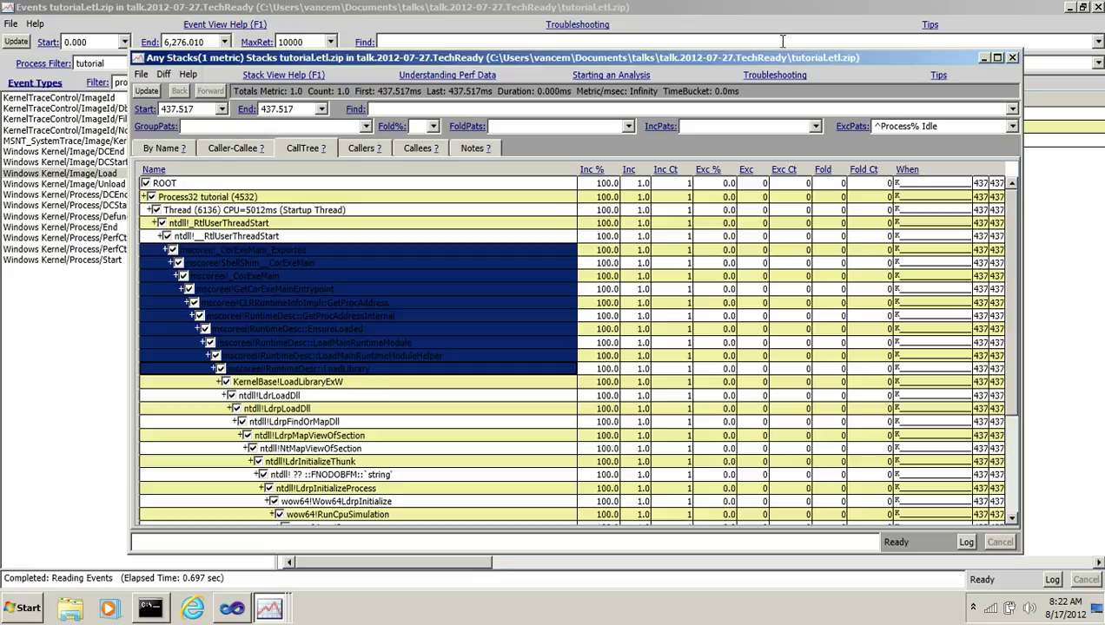
Step: Close the stack window and clear the text filter on the image load events
{"action": "left_click", "coordinate": [1012, 57]}
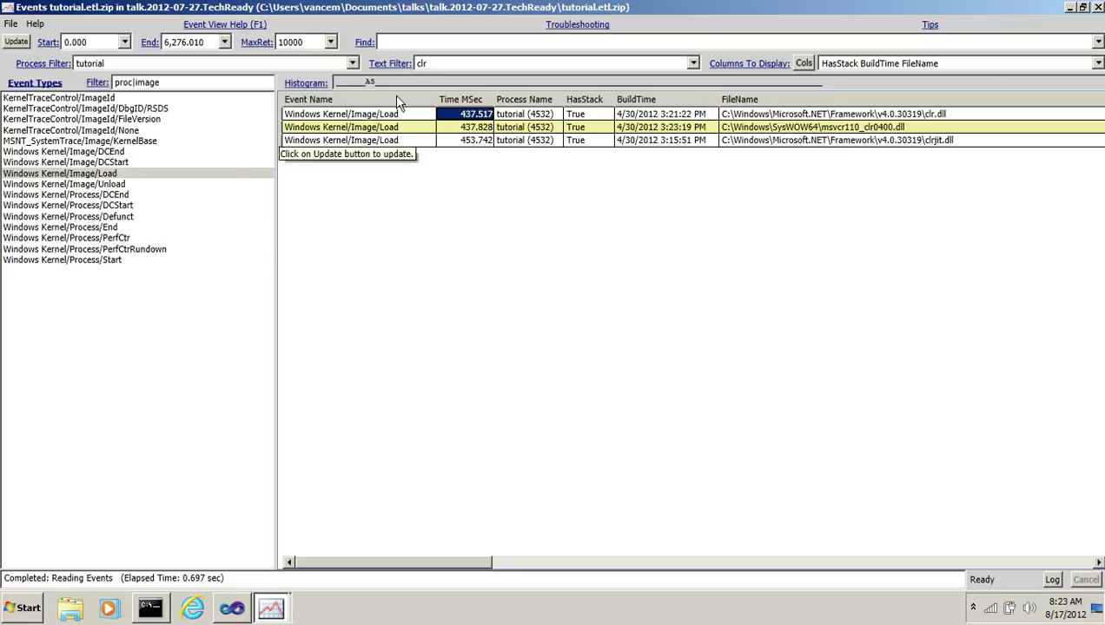
{"action": "double_click", "coordinate": [418, 67]}
{"action": "key", "text": "BackSpace"}
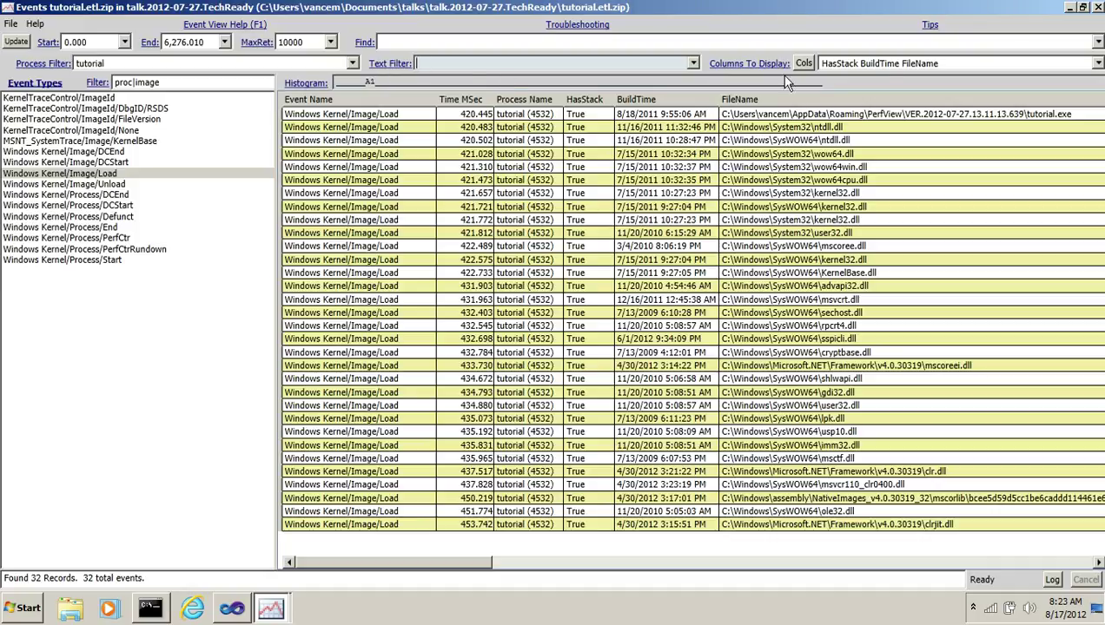
Step: Remove HasStack from the displayed columns, keeping BuildTime and FileName
{"action": "left_click", "coordinate": [845, 65]}
{"action": "double_click", "coordinate": [845, 67]}
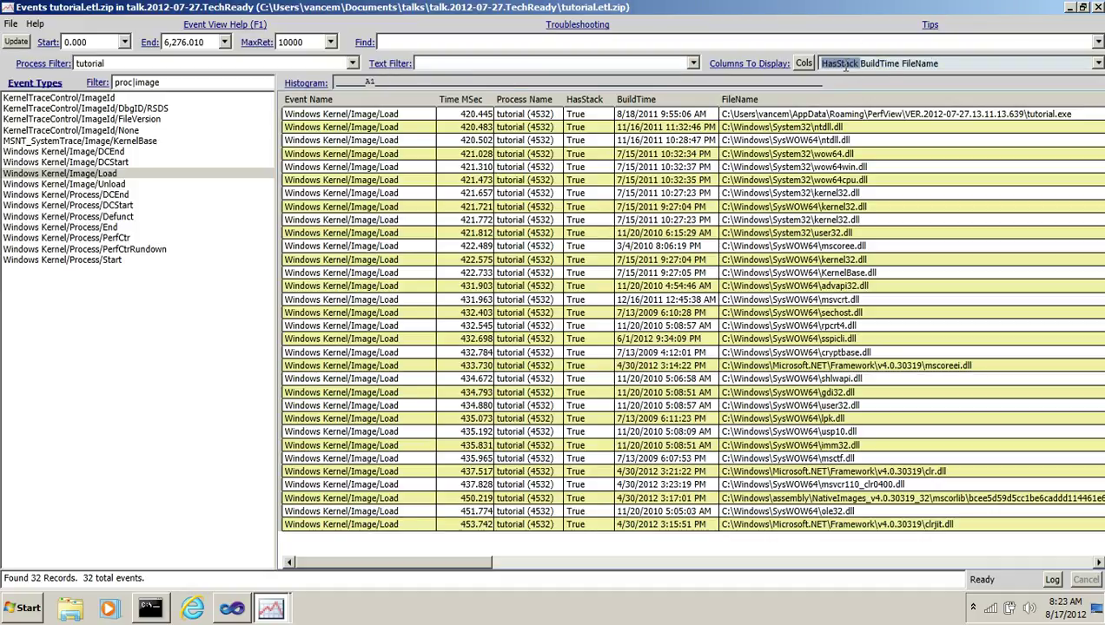
{"action": "key", "text": "BackSpace"}
{"action": "key", "text": "Return"}
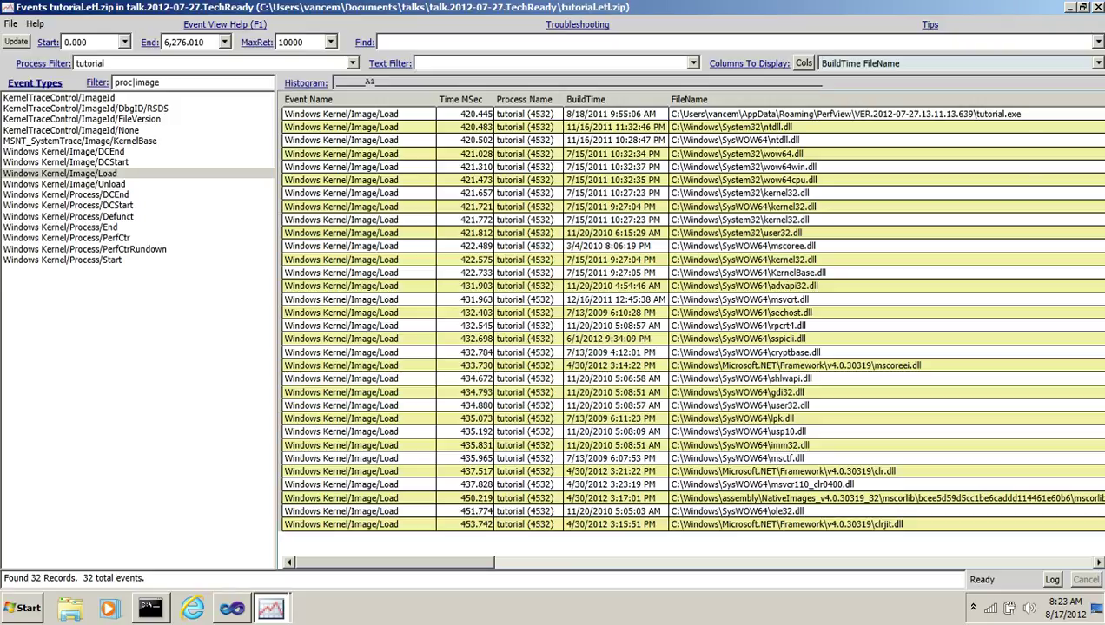
Step: Copy the event name through BuildTime cells for events 421.772 to 432.545 and paste them into a new Excel workbook
{"action": "left_click_drag", "start_coordinate": [382, 193], "coordinate": [693, 340]}
{"action": "left_click", "coordinate": [584, 260]}
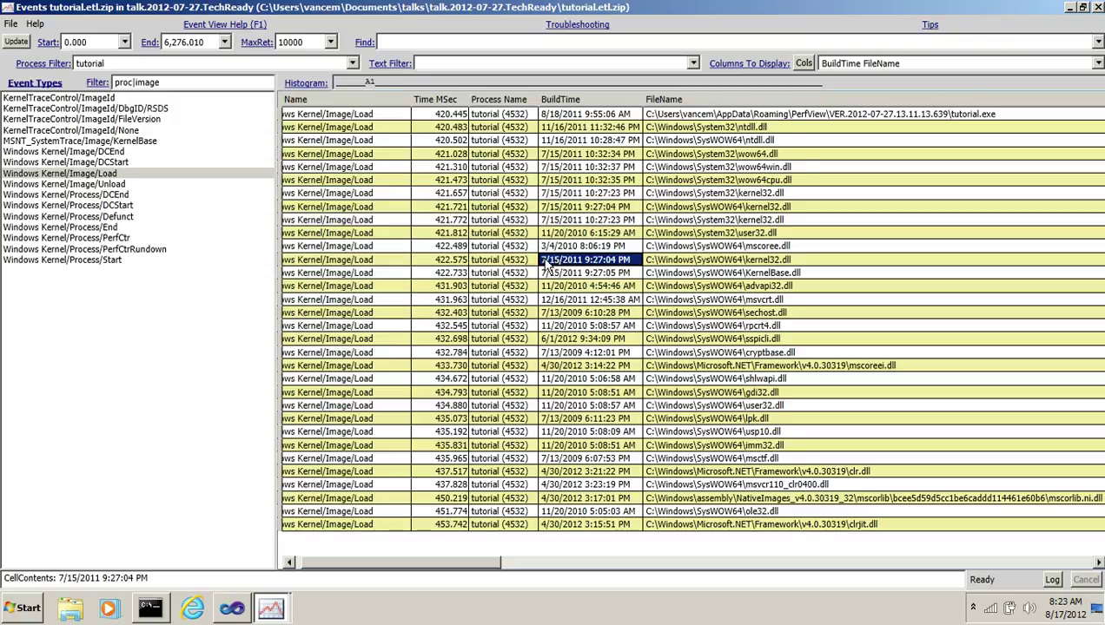
{"action": "left_click_drag", "start_coordinate": [330, 220], "coordinate": [587, 338]}
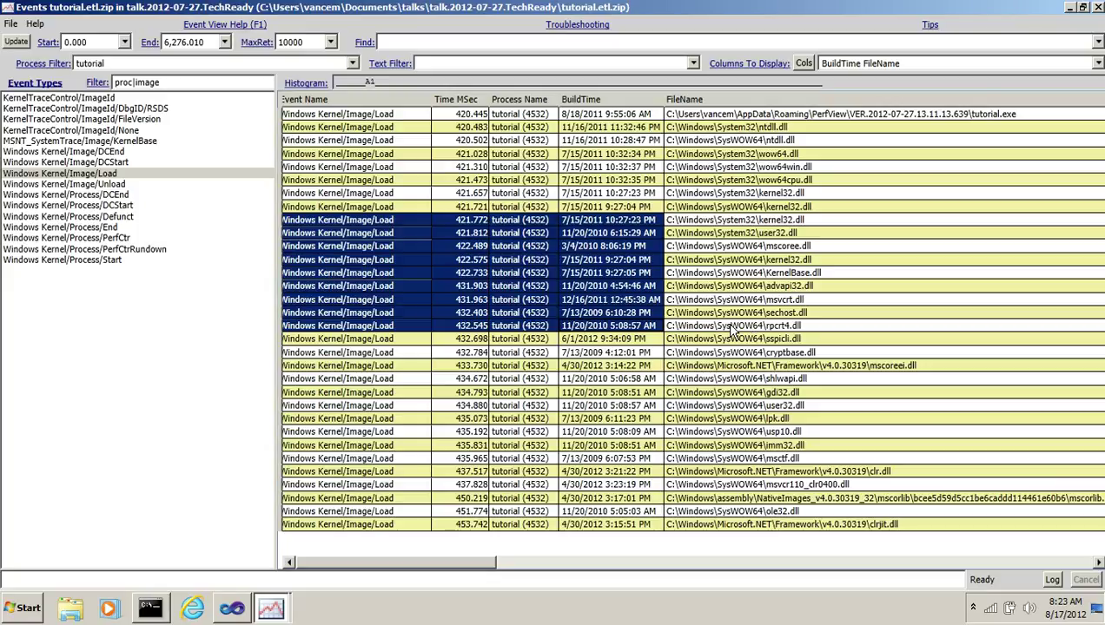
{"action": "key", "text": "super+r"}
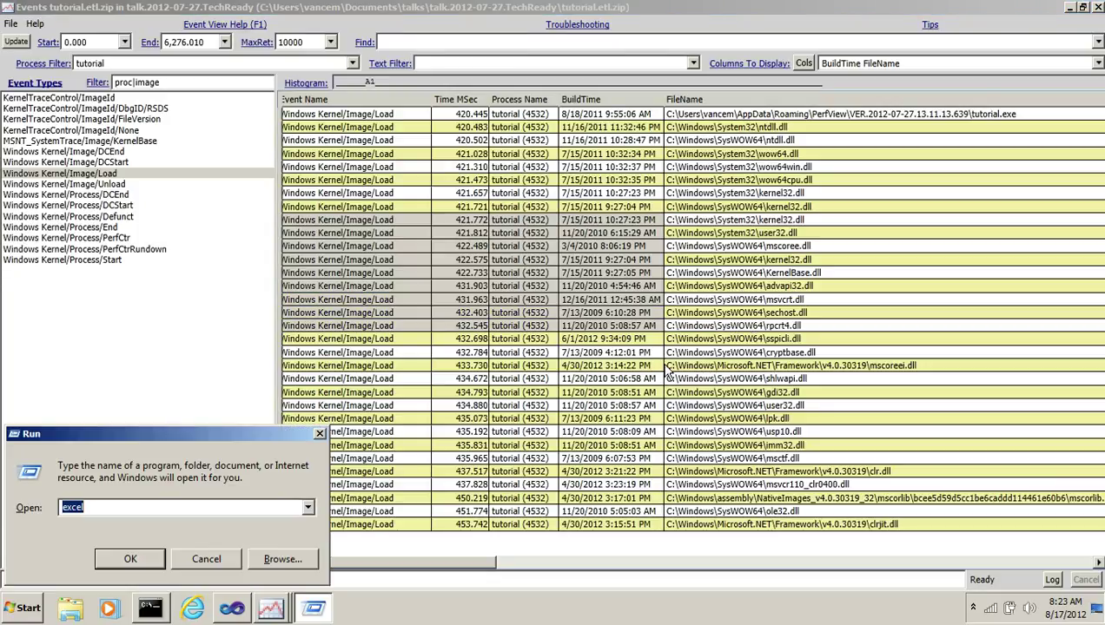
{"action": "key", "text": "Return"}
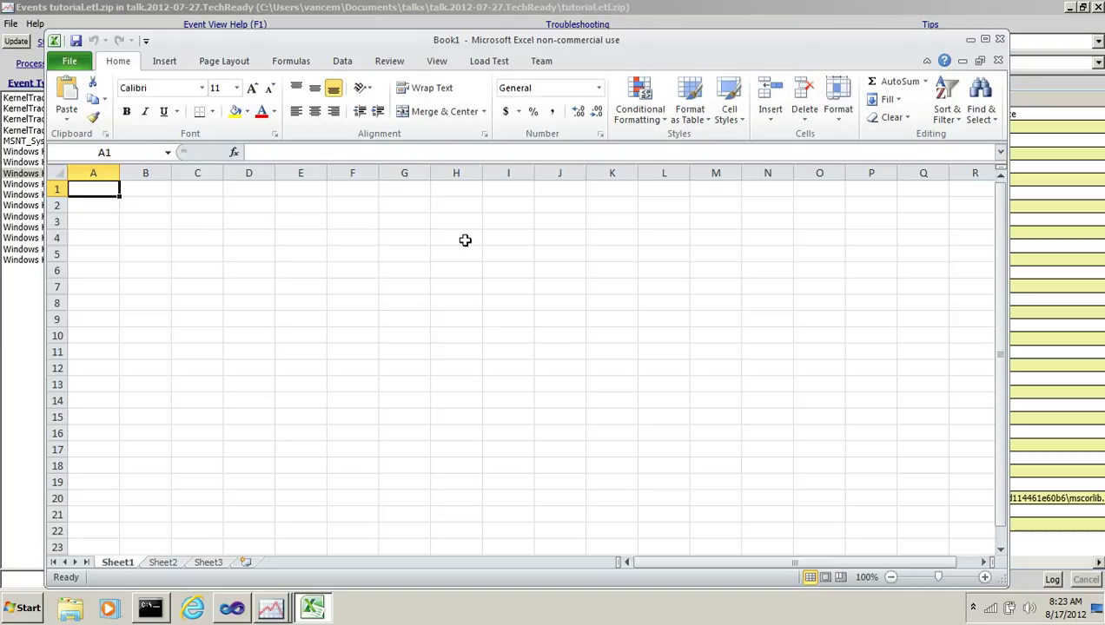
{"action": "left_click_drag", "start_coordinate": [119, 173], "coordinate": [249, 173]}
{"action": "key", "text": "ctrl+a"}
{"action": "left_click", "coordinate": [161, 194]}
{"action": "type", "text": "Event Name\tTime MSec\tProcess Name\tBuildTime Windows Kernel/Image/Load\t421.772\ttutorial (4532)\t7/15/2011 22:27 Windows Kernel/Image/Load\t421.812\ttutorial (4532)\t11/20/2010 6:15 Windows Kernel/Image/Load\t422.489\ttutorial (4532)\t3/4/2010 8:06:19 PM Windows Kernel/Image/Load\t422.575\ttutorial (4532)\t7/15/2011 9:27:04 PM Windows Kernel/Image/Load\t422.733\ttutorial (4532)\t7/15/2011 9:27:05 PM Windows Kernel/Image/Load\t431.903\ttutorial (4532)\t11/20/2010 4:54 Windows Kernel/Image/Load\t431.963\ttutorial (4532)\t12/16/2011 0:45 Windows Kernel/Image/Load\t432.403\ttutorial (4532)\t7/13/2009 6:10:28 PM Windows Kernel/Image/Load\t432.545\ttutorial (4532)\t11/20/2010 5:08"}
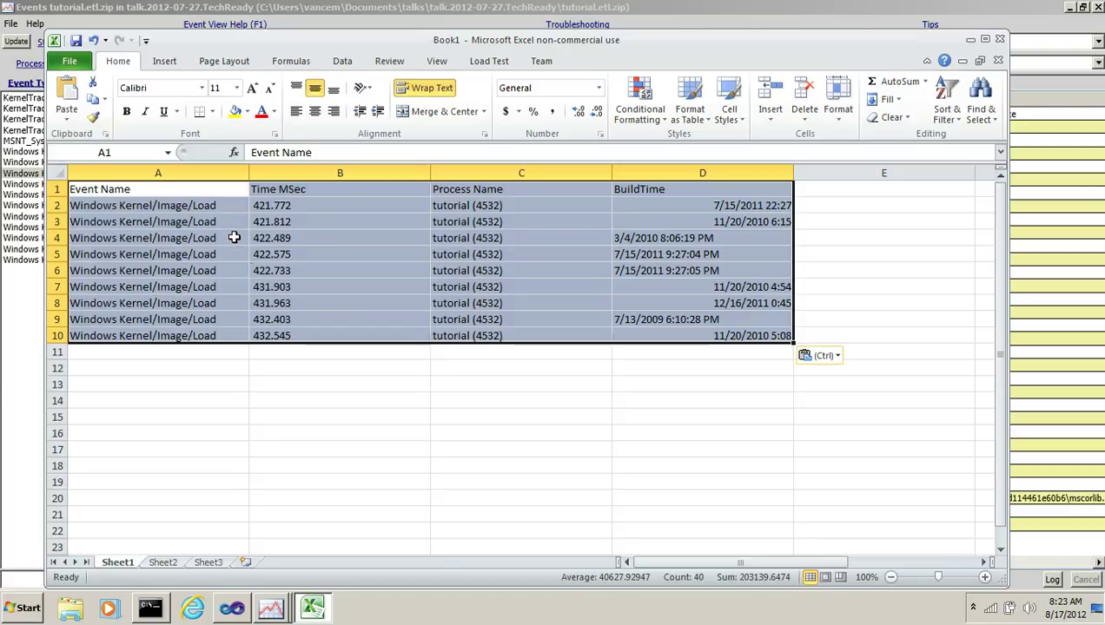
Step: Fit all column widths to the pasted event data, check the header row, and close the workbook without saving
{"action": "left_click", "coordinate": [55, 173]}
{"action": "double_click", "coordinate": [247, 173]}
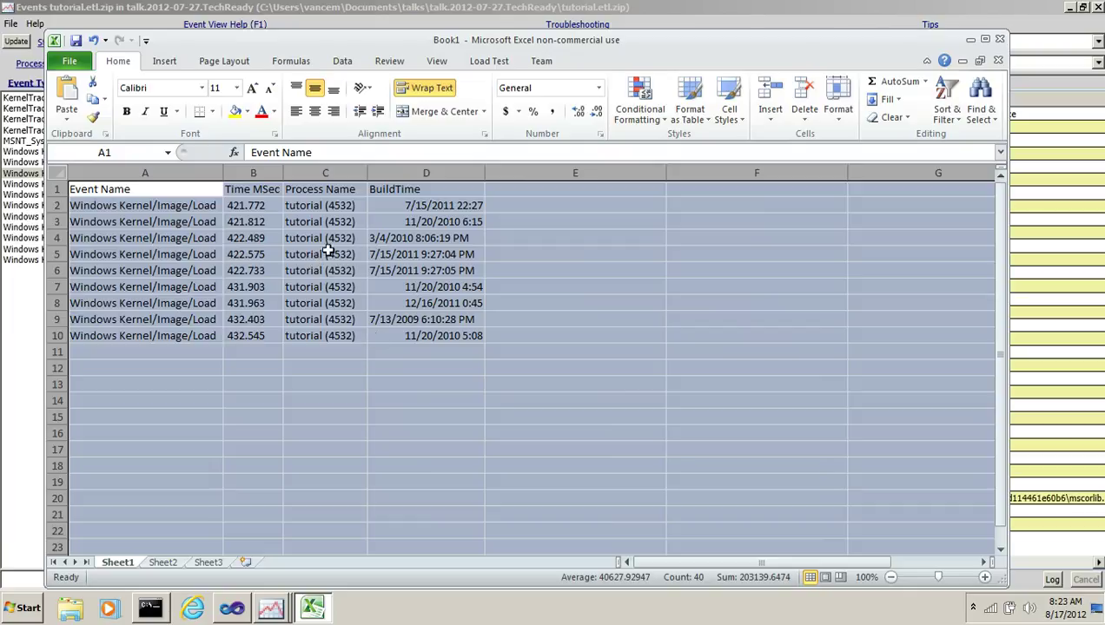
{"action": "left_click_drag", "start_coordinate": [124, 189], "coordinate": [417, 191]}
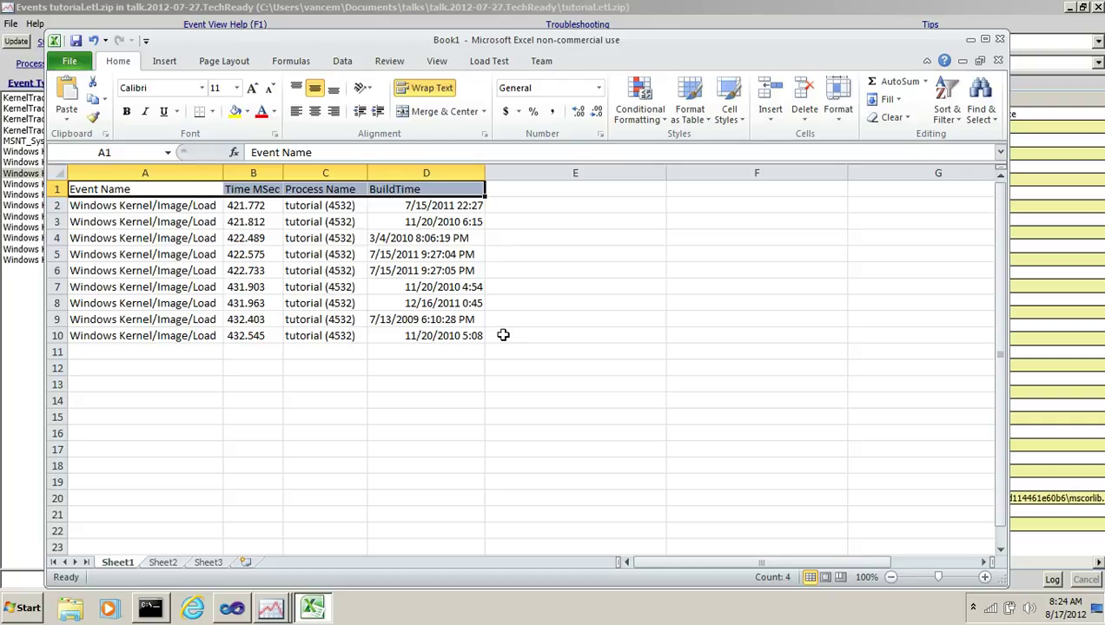
{"action": "left_click", "coordinate": [999, 39]}
{"action": "left_click", "coordinate": [567, 318]}
Step: Start Notepad from the command prompt, paste the copied event rows into it, and close it without saving
{"action": "key", "text": "alt+Tab"}
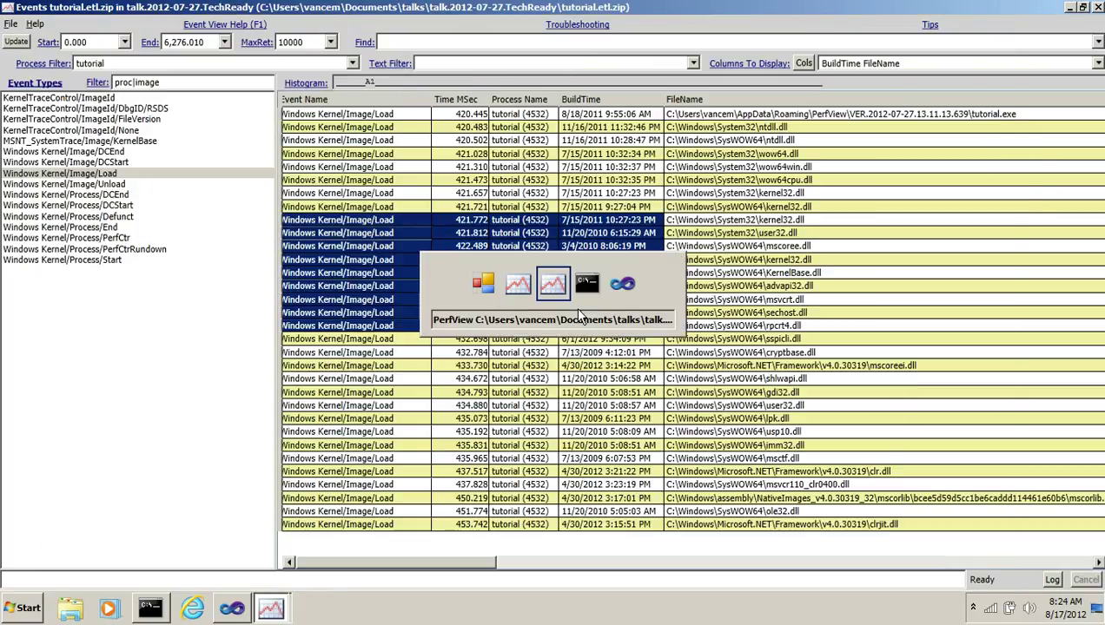
{"action": "key", "text": "alt+Tab"}
{"action": "type", "text": "notepad"}
{"action": "key", "text": "Return"}
{"action": "key", "text": "ctrl+v"}
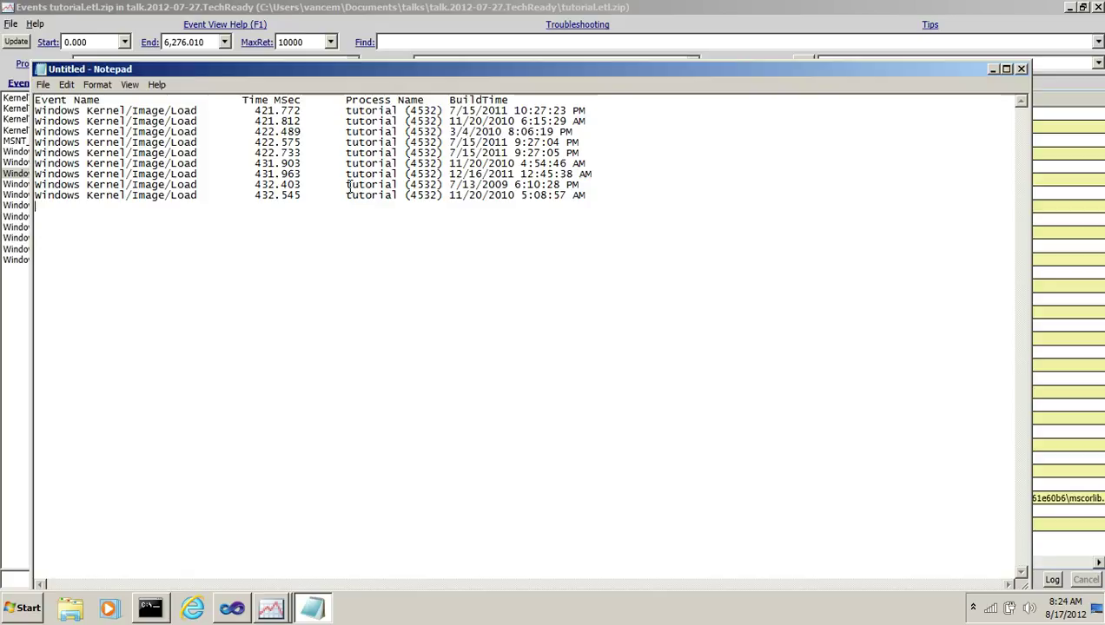
{"action": "left_click", "coordinate": [1022, 68]}
{"action": "left_click", "coordinate": [592, 307]}
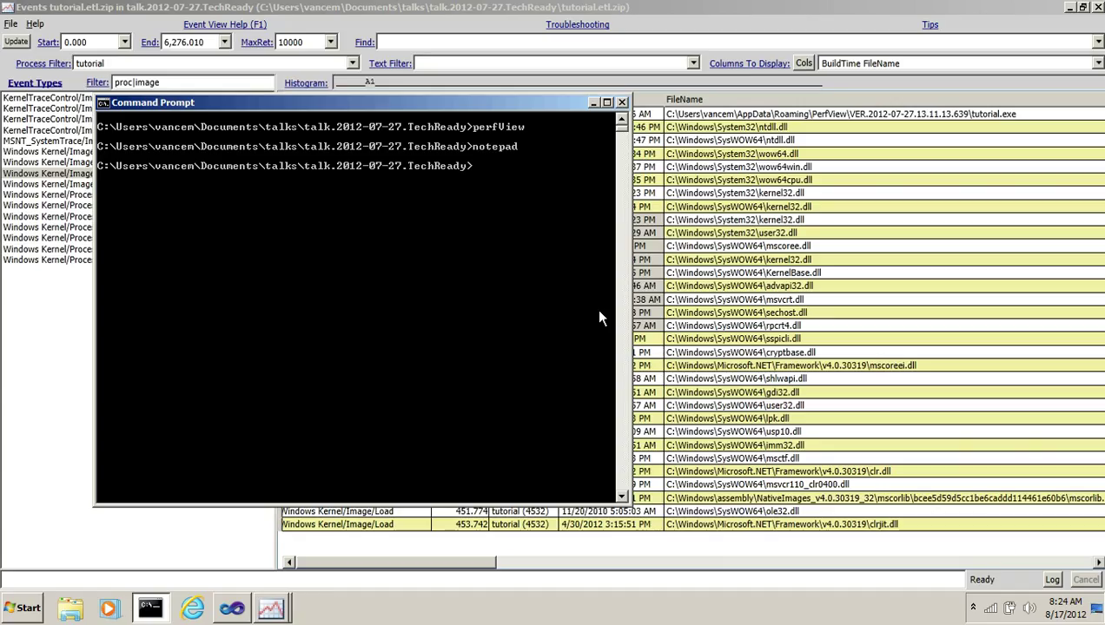
Step: Return to the PerfView events window and open the whole current event view in Excel
{"action": "left_click", "coordinate": [768, 275]}
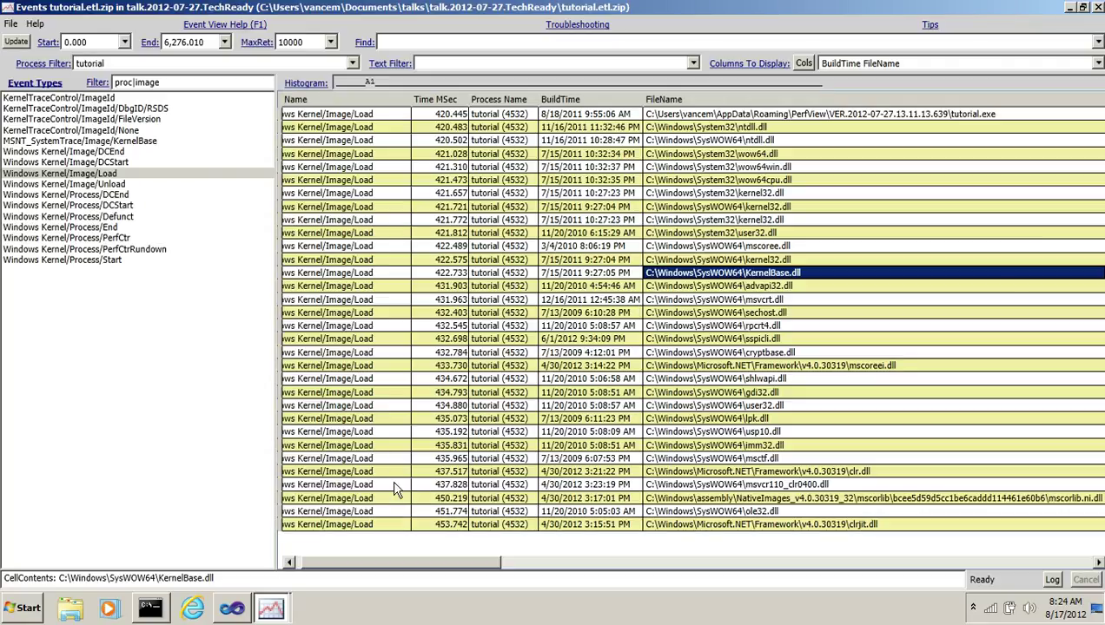
{"action": "left_click_drag", "start_coordinate": [473, 563], "coordinate": [447, 563]}
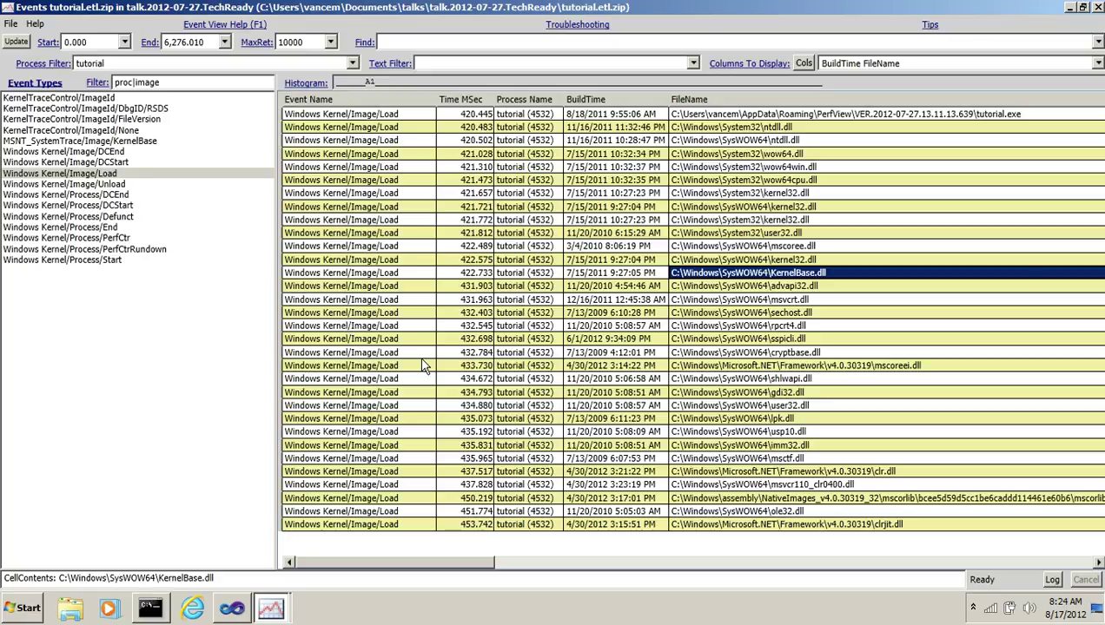
{"action": "left_click", "coordinate": [409, 235]}
{"action": "right_click", "coordinate": [408, 235]}
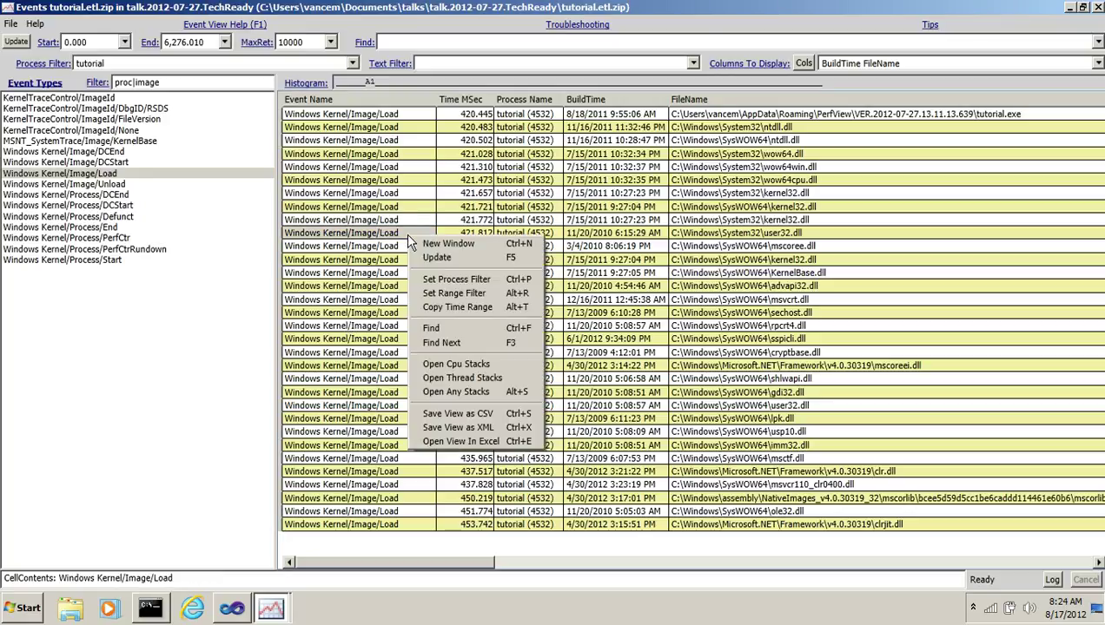
{"action": "left_click", "coordinate": [501, 443]}
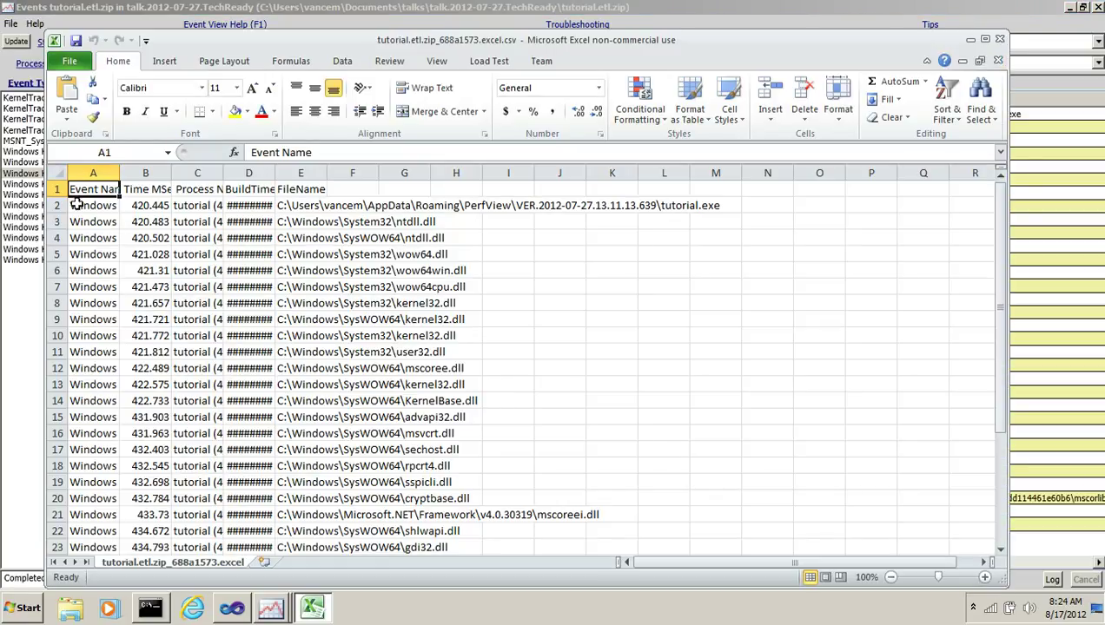
Step: Fit all column widths in the exported event CSV and close the workbook without saving
{"action": "left_click", "coordinate": [55, 173]}
{"action": "double_click", "coordinate": [119, 172]}
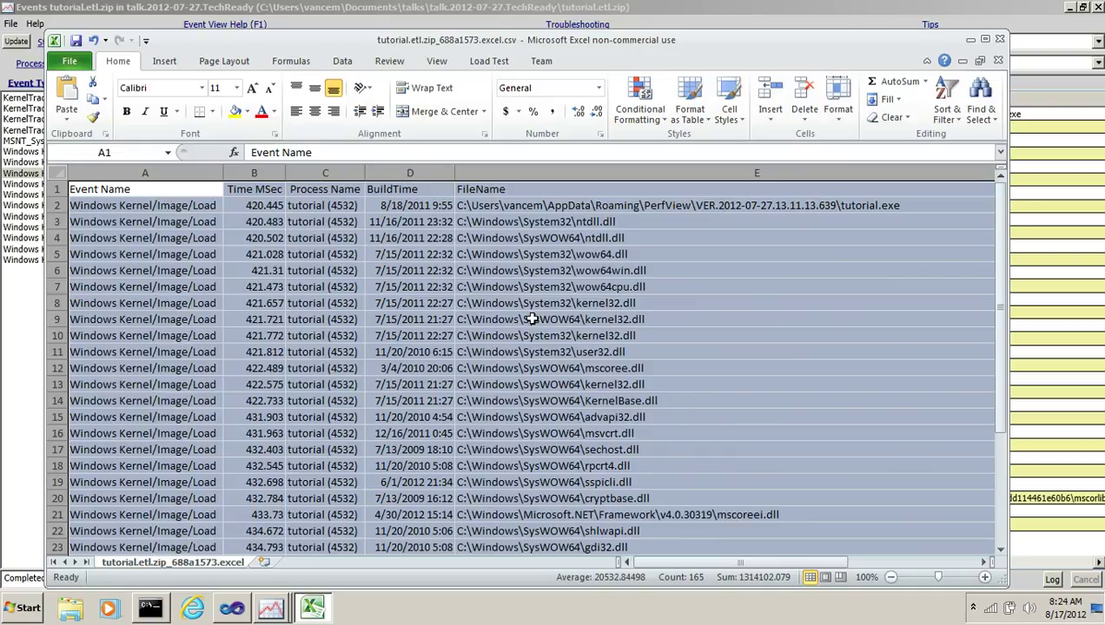
{"action": "left_click", "coordinate": [999, 39]}
{"action": "left_click", "coordinate": [565, 321]}
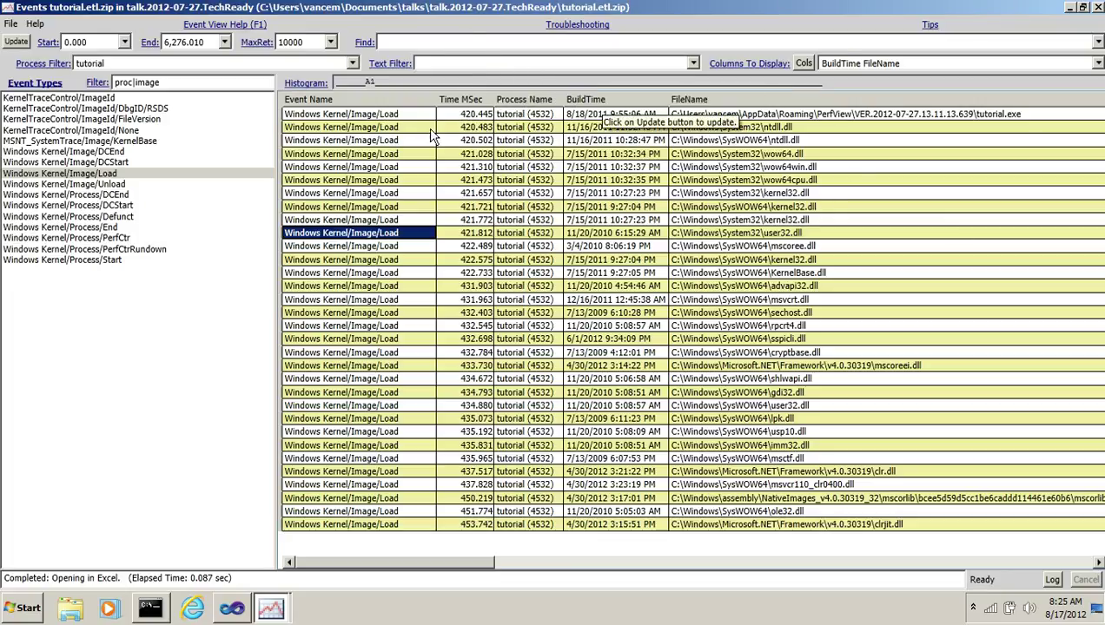
Step: Find "Clr" in the event list and select the FileName cell of the clr.dll load event
{"action": "left_click", "coordinate": [558, 7]}
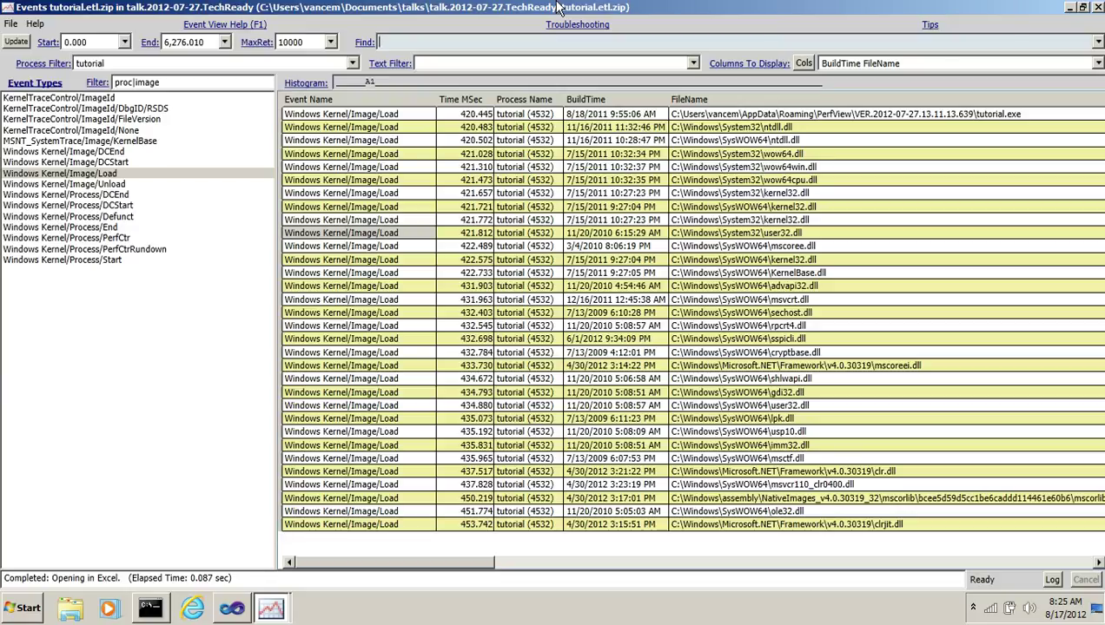
{"action": "type", "text": "Clr"}
{"action": "key", "text": "Return"}
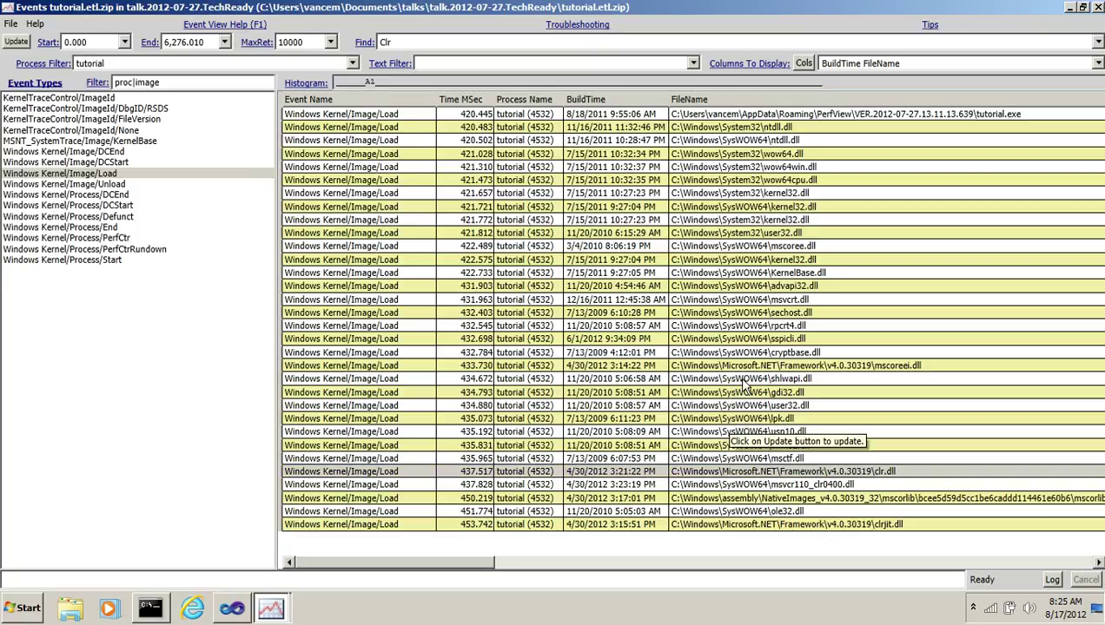
{"action": "left_click", "coordinate": [760, 475]}
{"action": "left_click", "coordinate": [763, 487]}
{"action": "left_click", "coordinate": [680, 457]}
{"action": "left_click", "coordinate": [699, 471]}
{"action": "left_click_drag", "start_coordinate": [449, 566], "coordinate": [347, 569]}
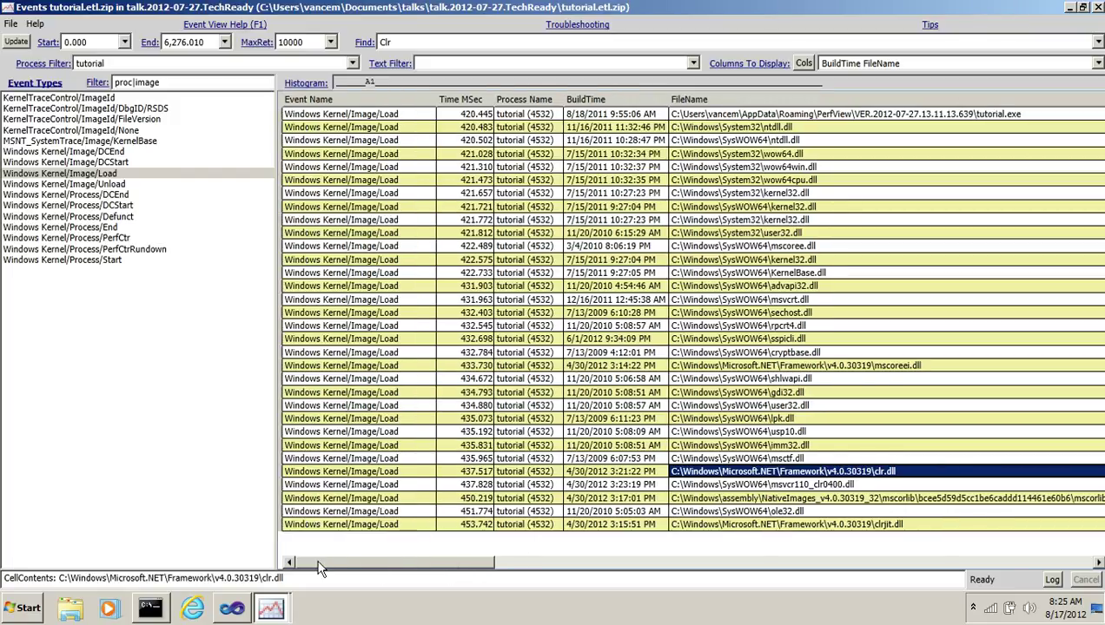
Step: Check the time range and event rate of the histogram section holding the image loads, and reselect the Windows Kernel/Image/Load event type
{"action": "left_click", "coordinate": [470, 472]}
{"action": "double_click", "coordinate": [70, 42]}
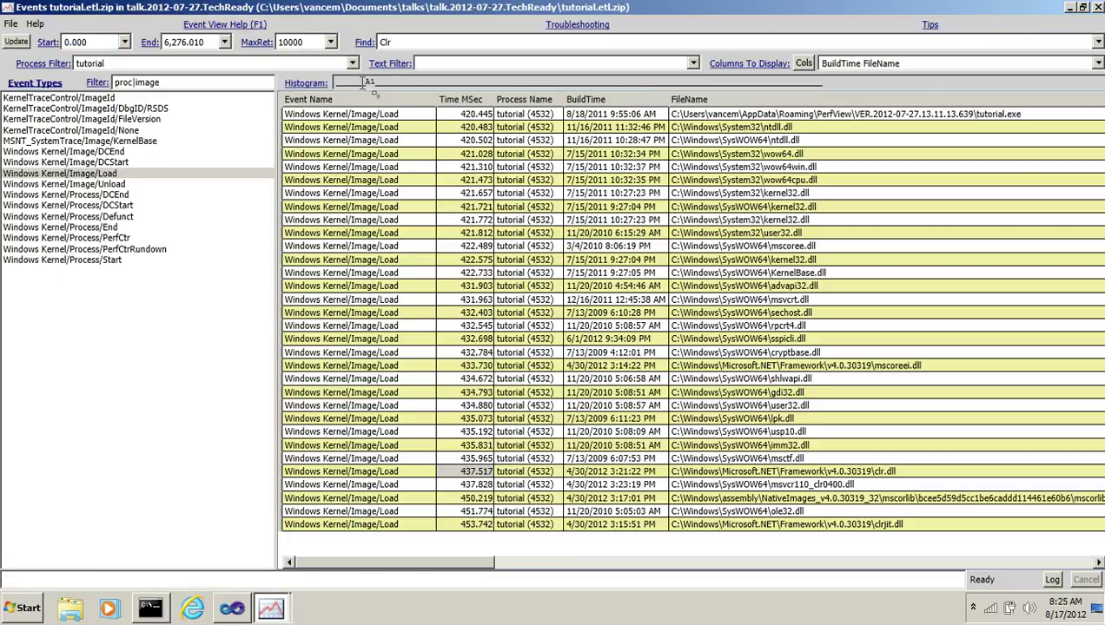
{"action": "left_click", "coordinate": [115, 175]}
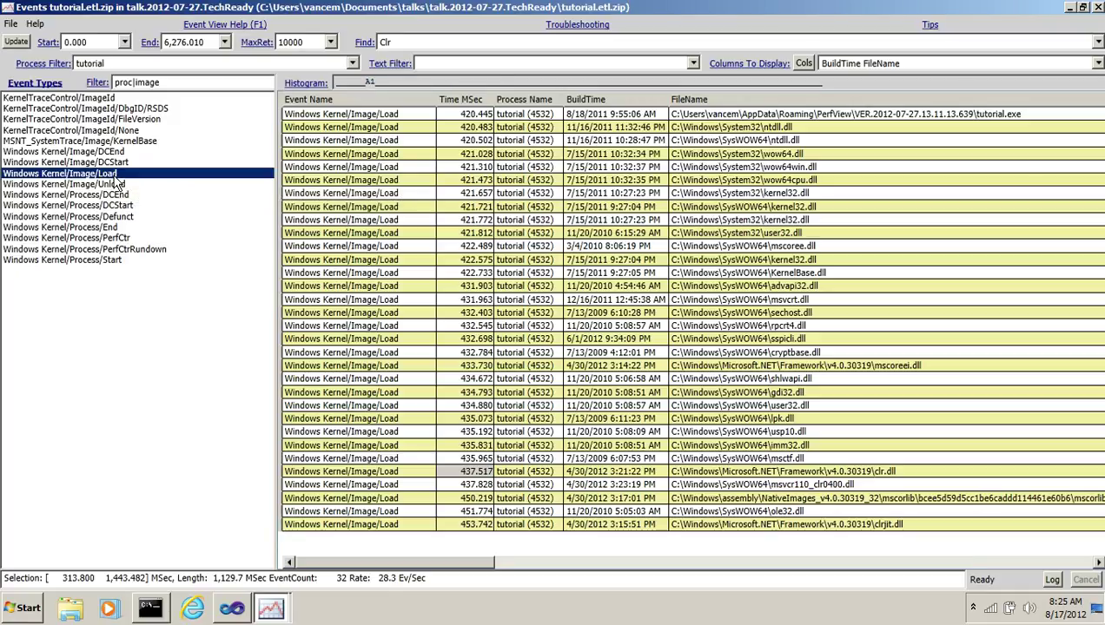
Step: Refresh the Windows Kernel/Image/Load events and check the time range and event rate of the busy histogram section
{"action": "double_click", "coordinate": [115, 175]}
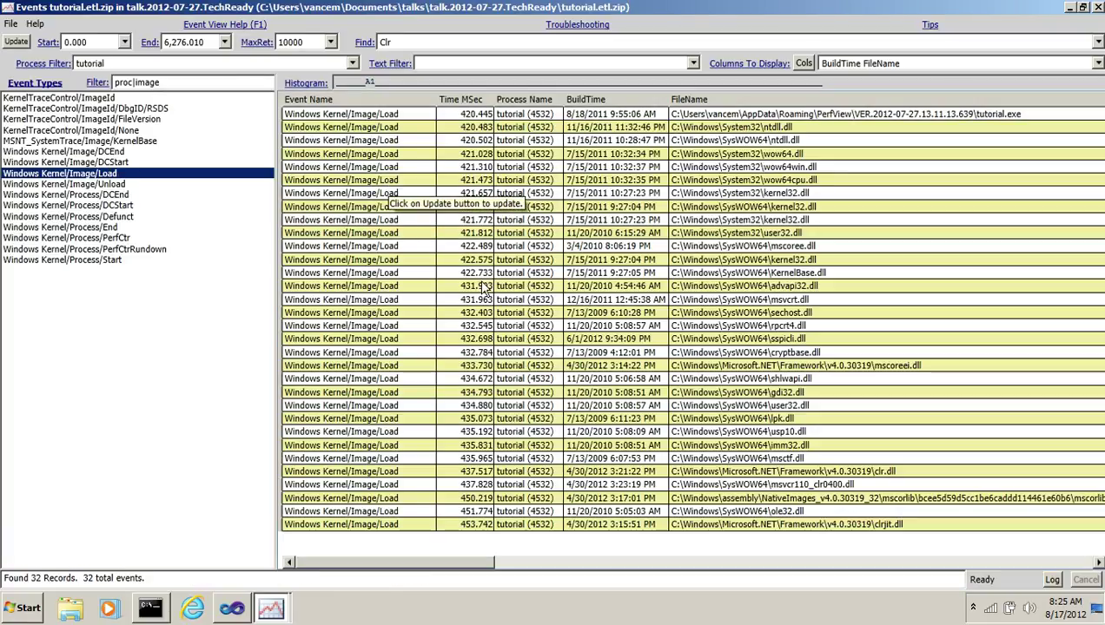
{"action": "left_click_drag", "start_coordinate": [367, 80], "coordinate": [393, 81]}
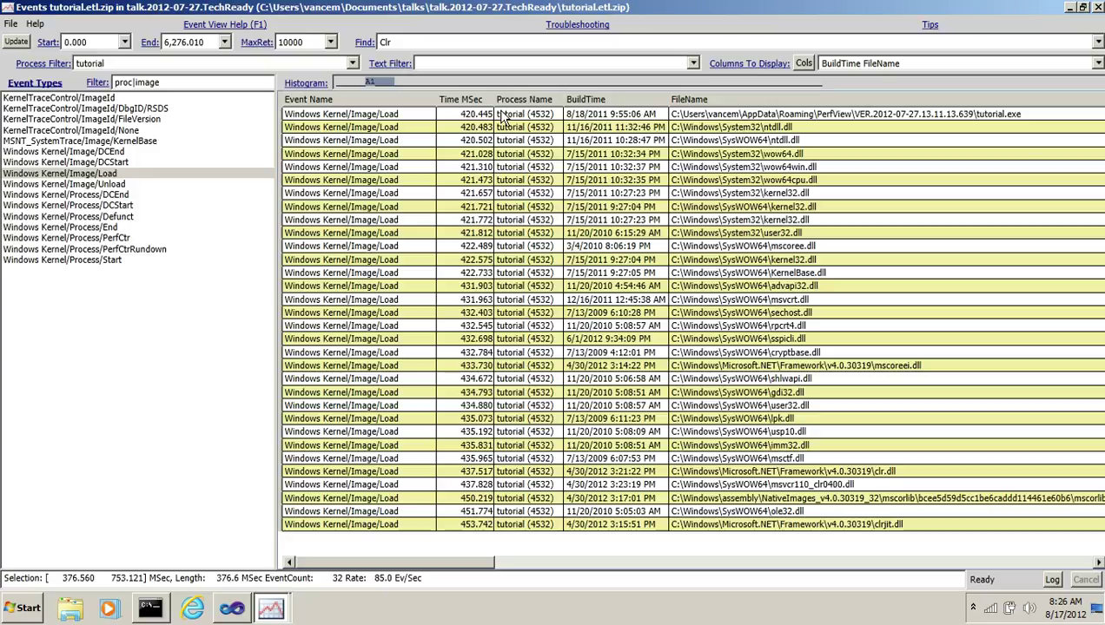
{"action": "left_click", "coordinate": [357, 115]}
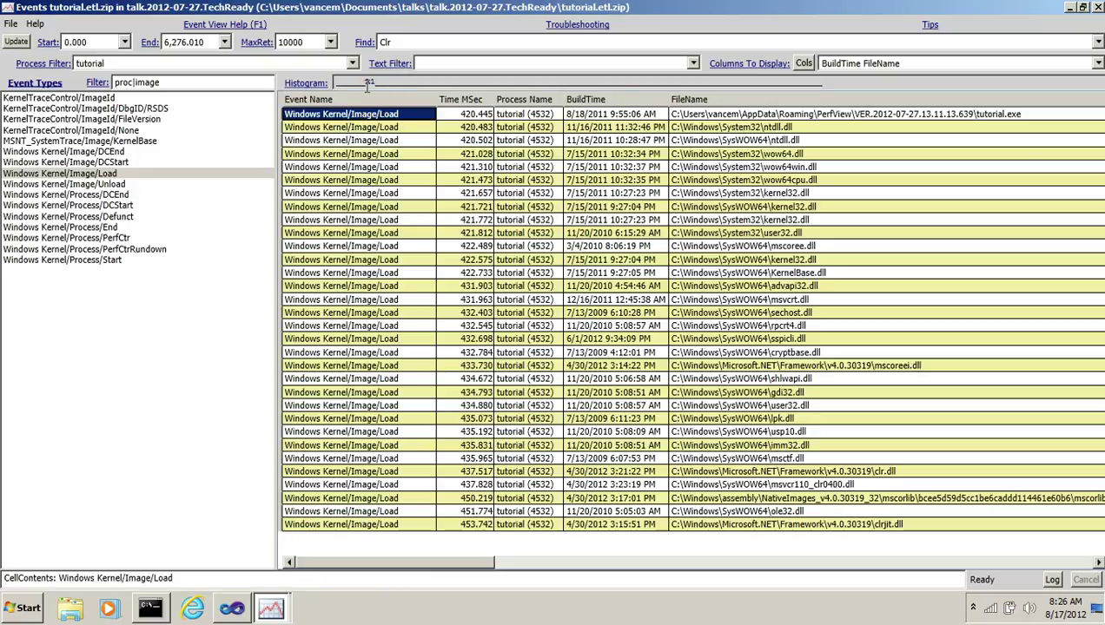
{"action": "left_click", "coordinate": [368, 82]}
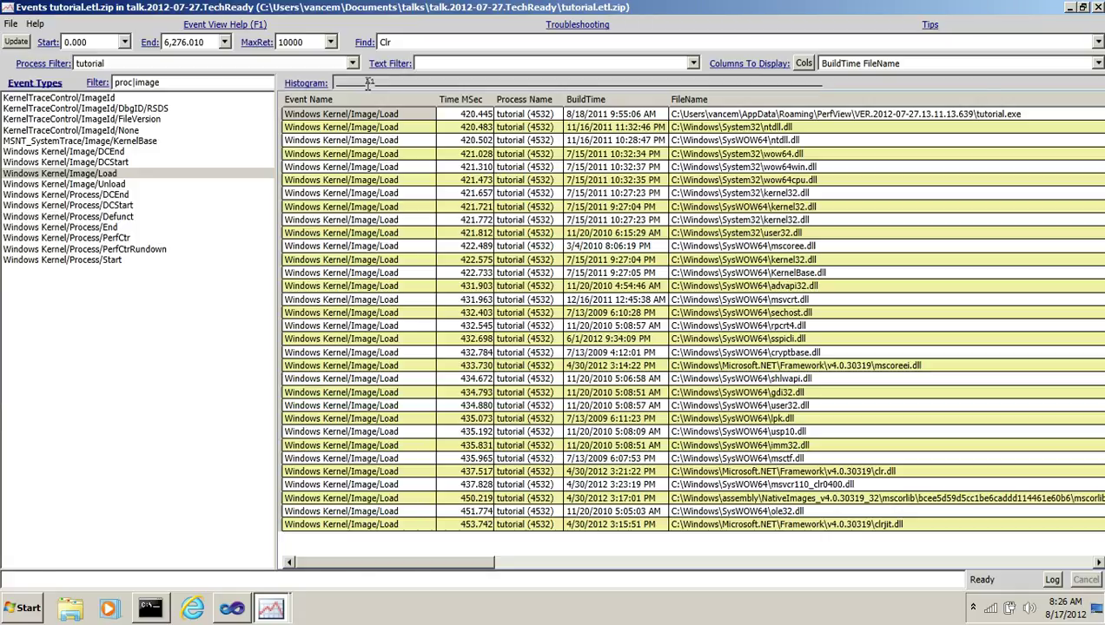
{"action": "left_click", "coordinate": [368, 83]}
{"action": "left_click", "coordinate": [371, 81]}
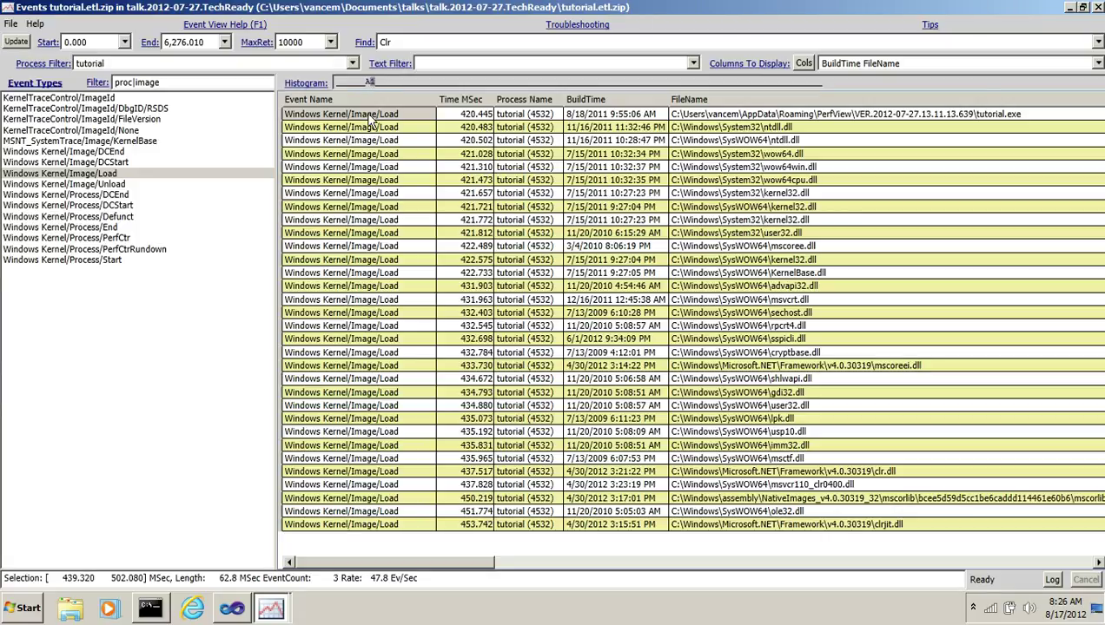
Step: Select the two adjacent non-empty histogram buckets and set the range filter to 376.560–502.080 MSec
{"action": "left_click_drag", "start_coordinate": [389, 83], "coordinate": [568, 82]}
{"action": "left_click", "coordinate": [368, 82]}
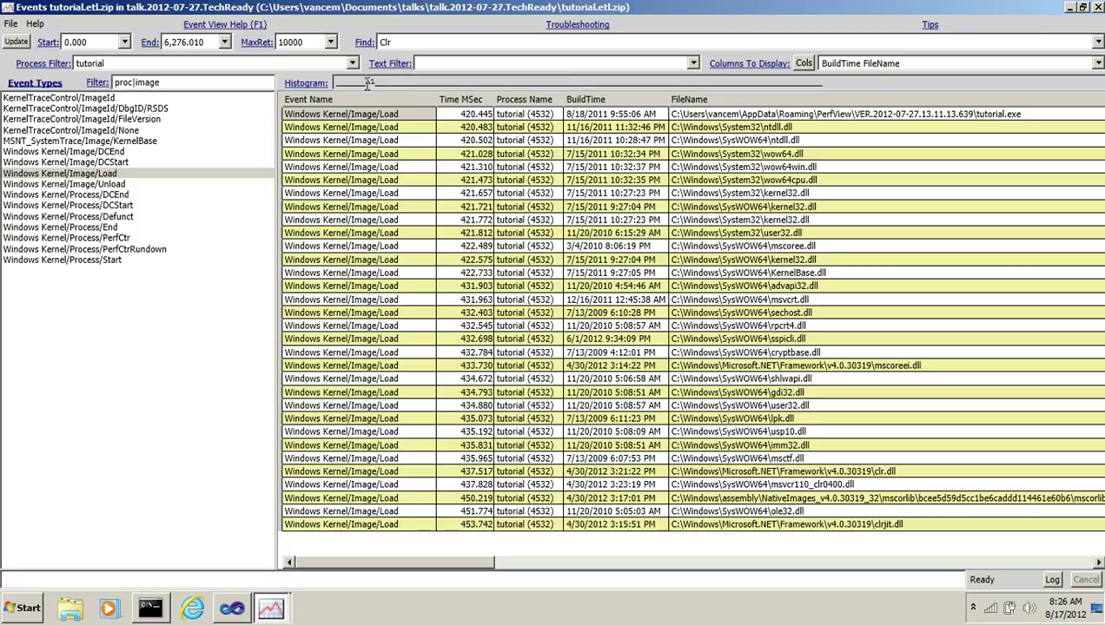
{"action": "left_click", "coordinate": [369, 82]}
{"action": "left_click_drag", "start_coordinate": [369, 82], "coordinate": [371, 82]}
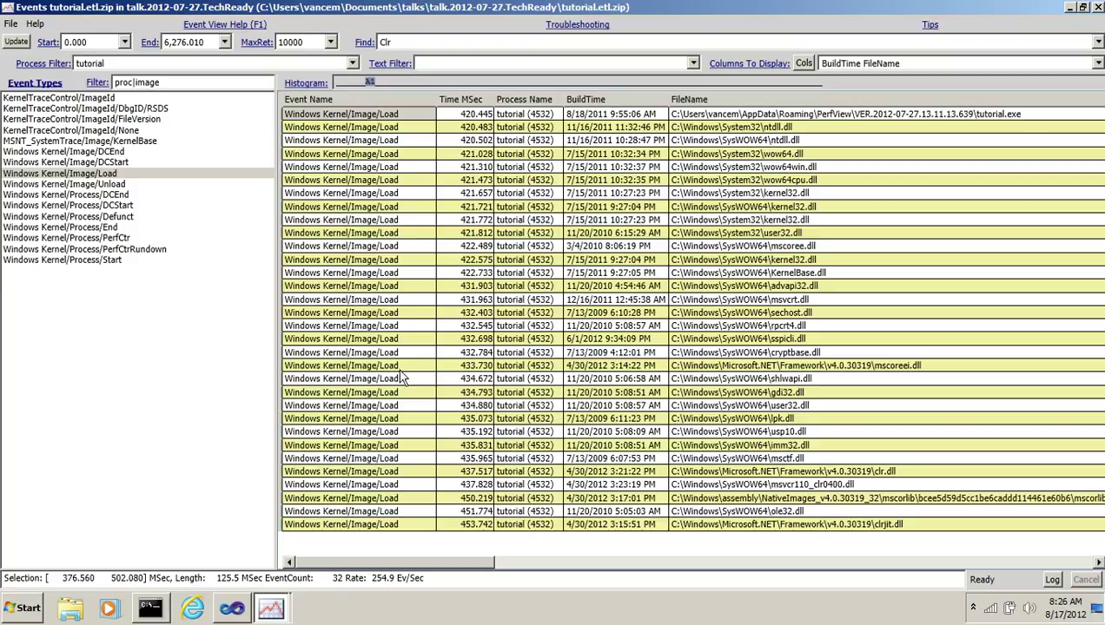
{"action": "right_click", "coordinate": [429, 82]}
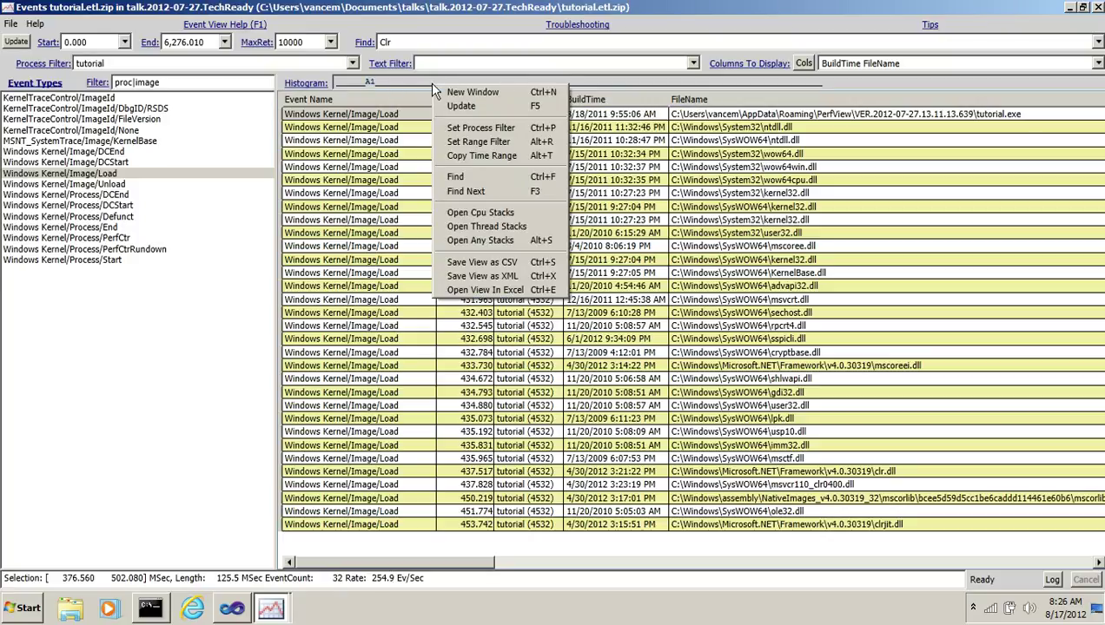
{"action": "left_click", "coordinate": [479, 140]}
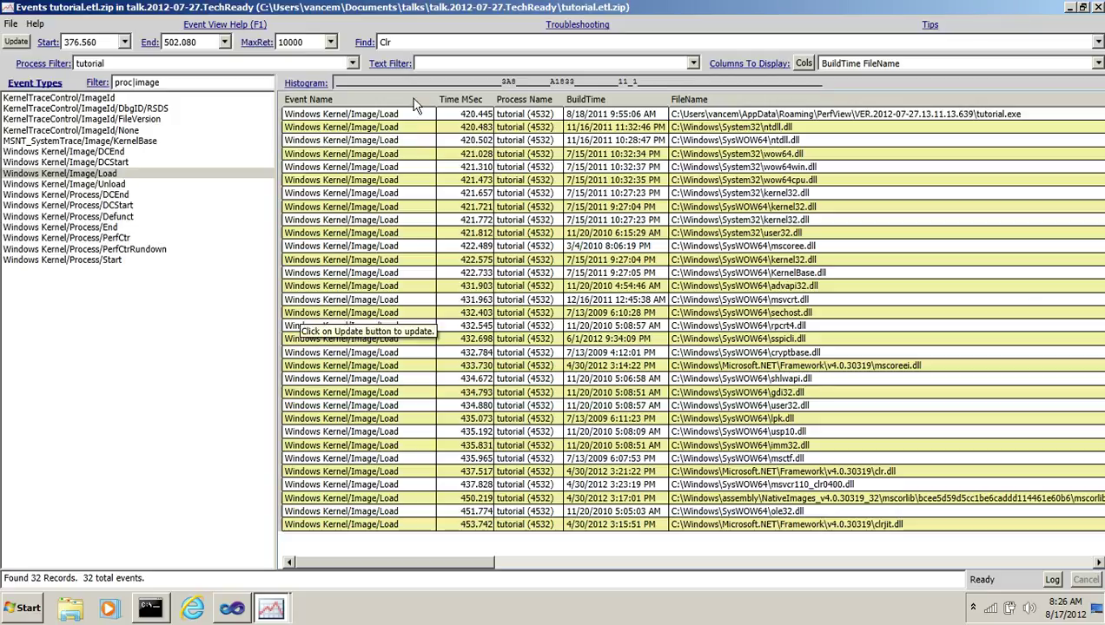
Step: Select all event clusters in the zoomed histogram and narrow the range filter to 415.471–458.148 MSec
{"action": "left_click_drag", "start_coordinate": [485, 81], "coordinate": [653, 81]}
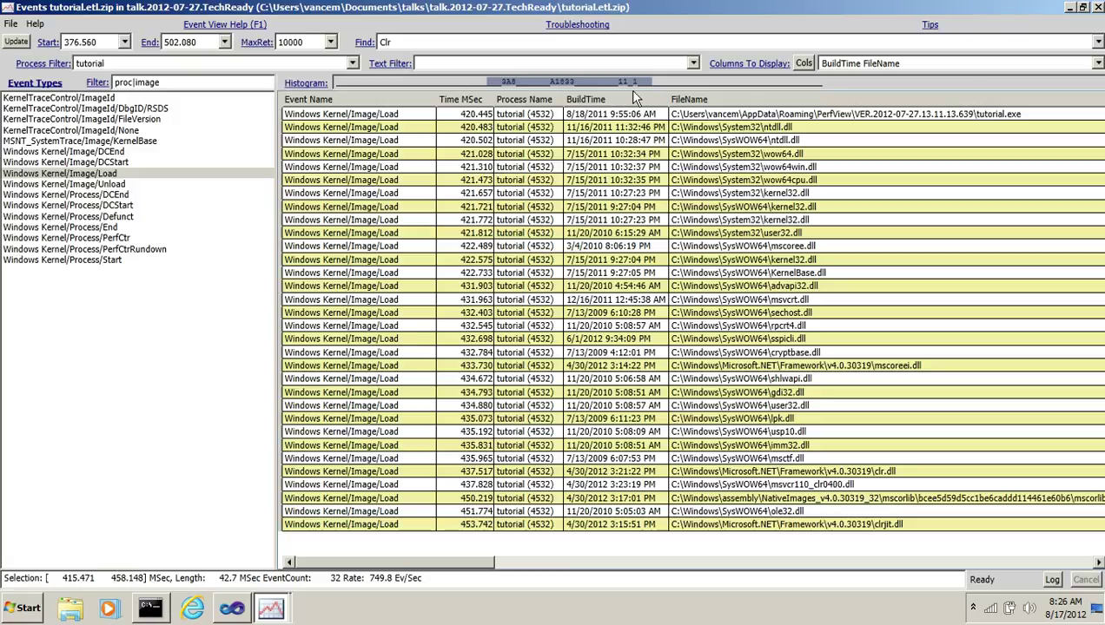
{"action": "right_click", "coordinate": [662, 79]}
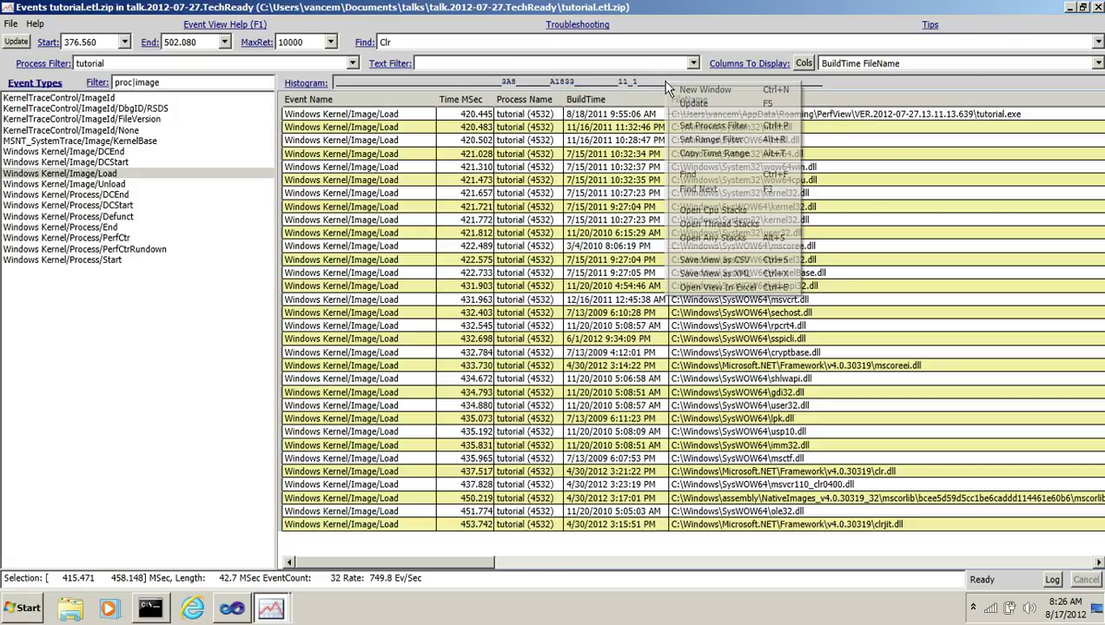
{"action": "left_click", "coordinate": [712, 139]}
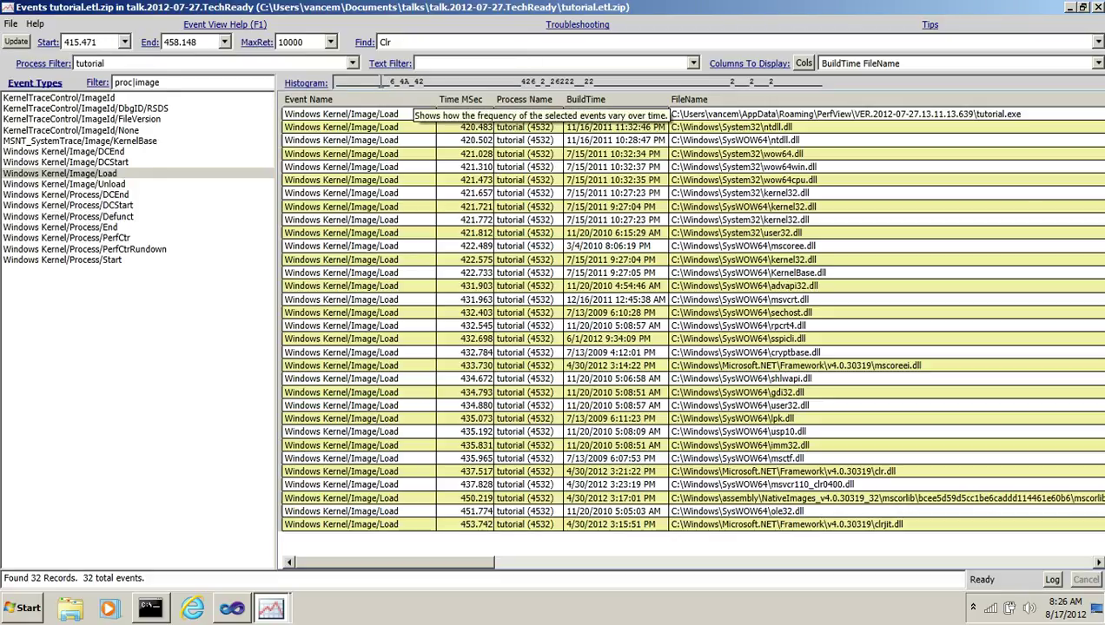
Step: Narrow the range filter once more around the histogram's event clusters, to 418.885–454.734 MSec
{"action": "left_click_drag", "start_coordinate": [383, 81], "coordinate": [782, 80]}
{"action": "right_click", "coordinate": [744, 77]}
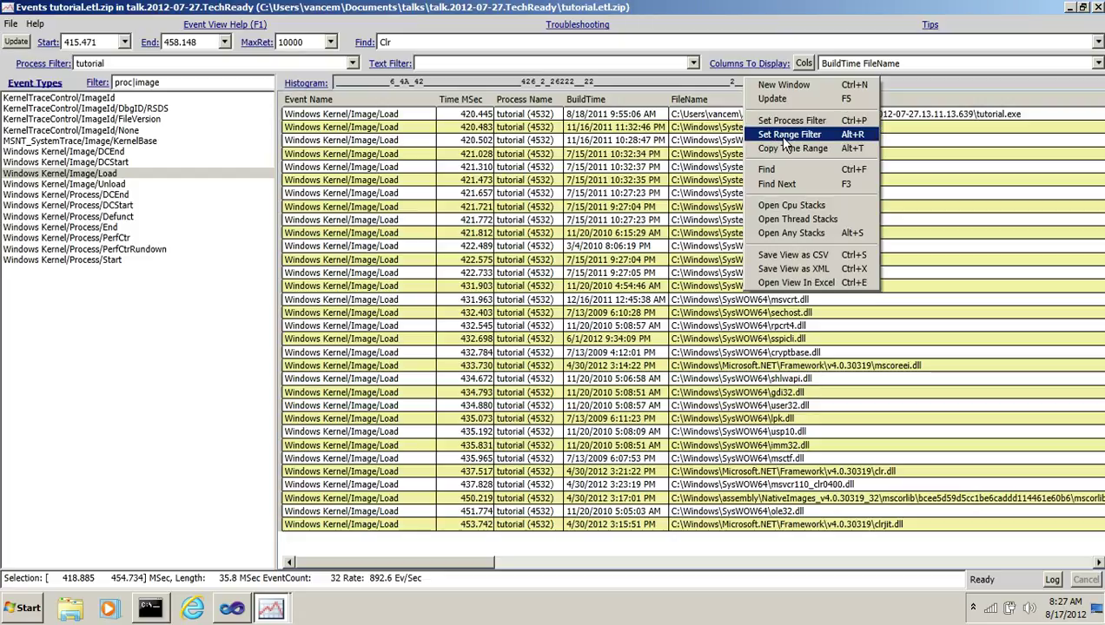
{"action": "left_click", "coordinate": [778, 135]}
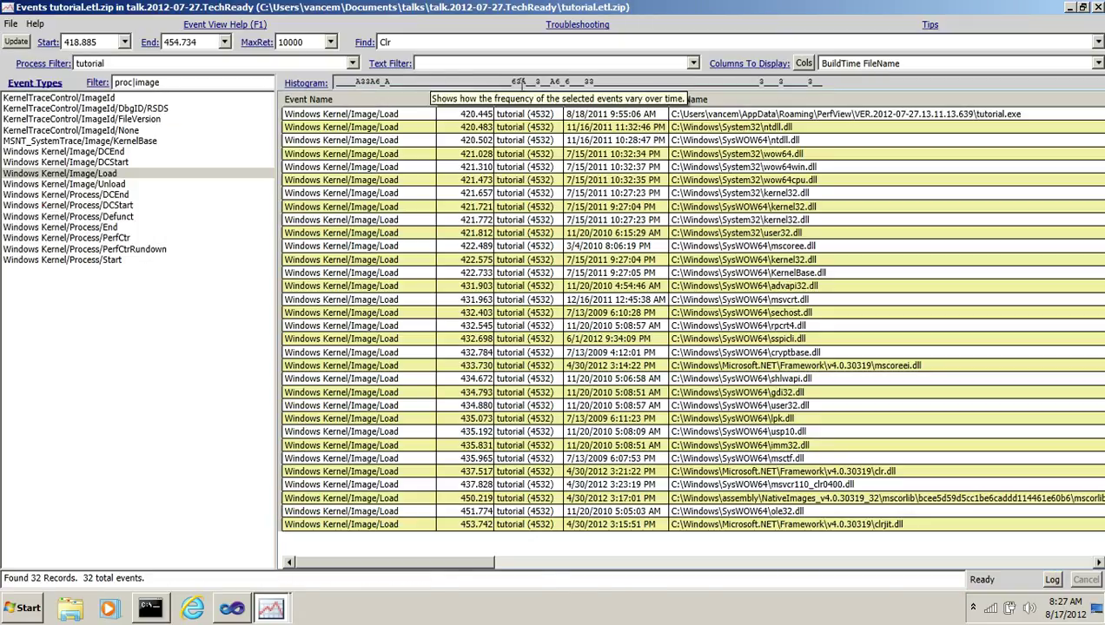
Step: Check the time span and event rate of each histogram cluster, and select the FileName cell of the mscorlib.ni.dll load event
{"action": "left_click_drag", "start_coordinate": [353, 82], "coordinate": [392, 84]}
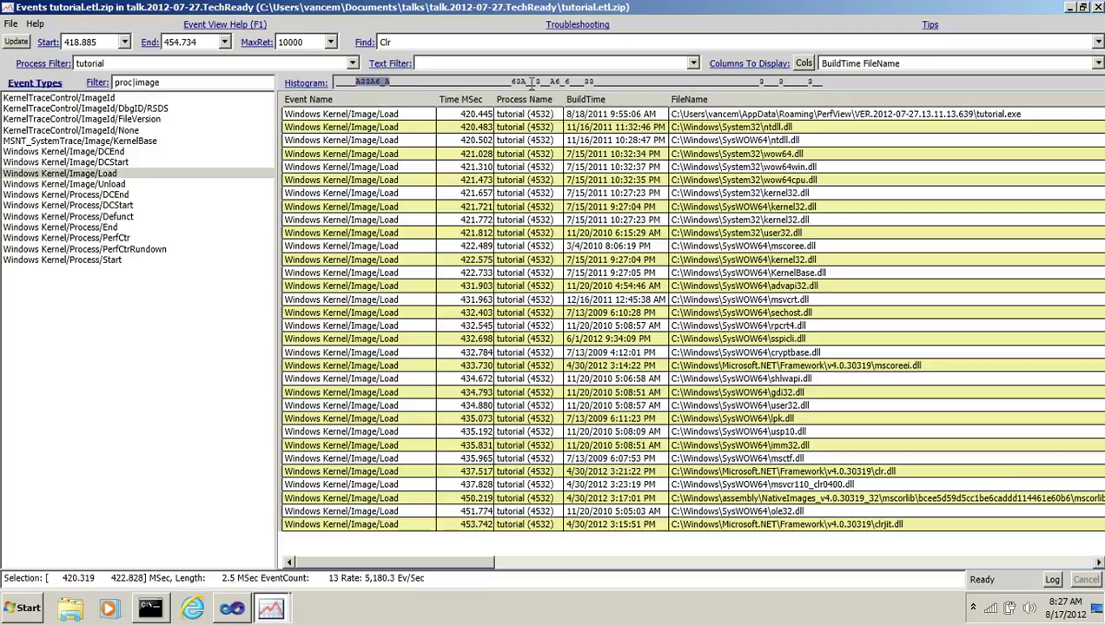
{"action": "left_click_drag", "start_coordinate": [512, 82], "coordinate": [594, 83]}
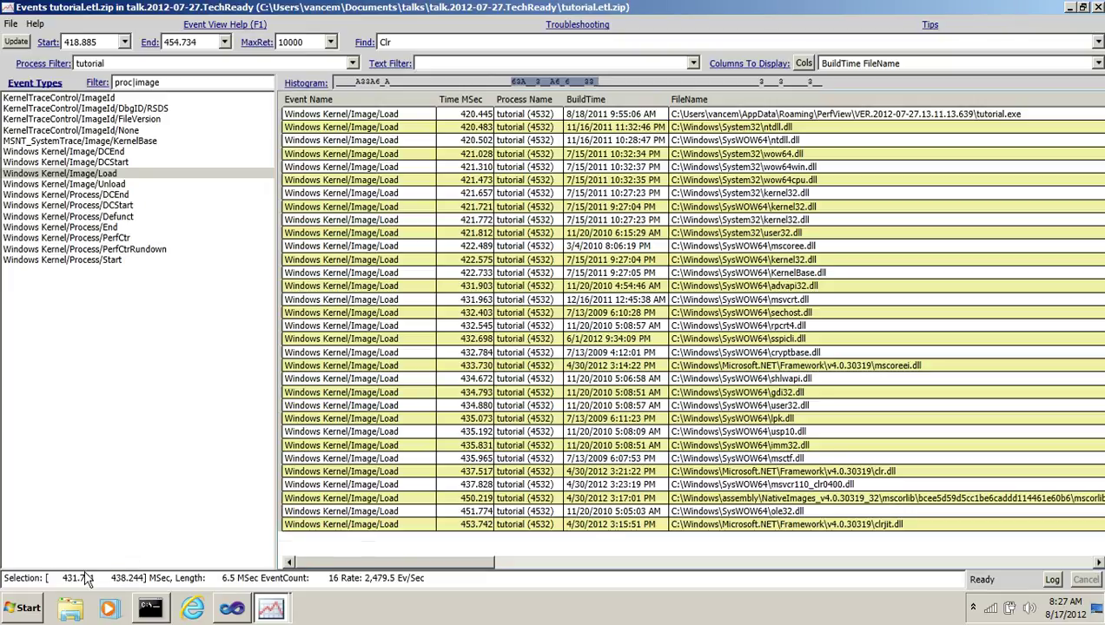
{"action": "left_click_drag", "start_coordinate": [513, 83], "coordinate": [592, 83]}
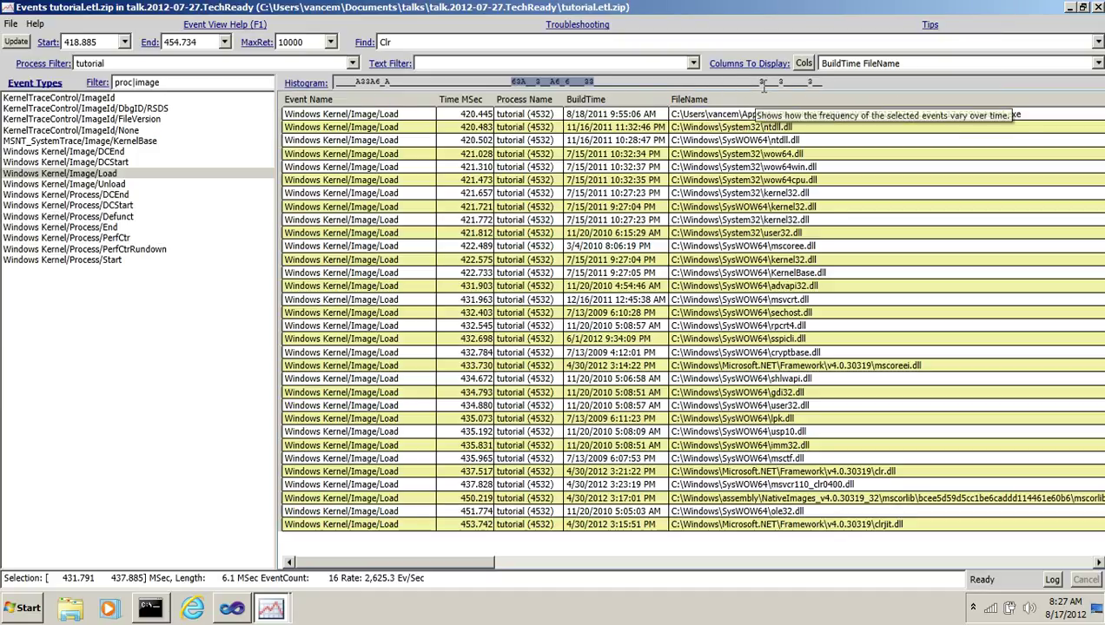
{"action": "left_click", "coordinate": [761, 82]}
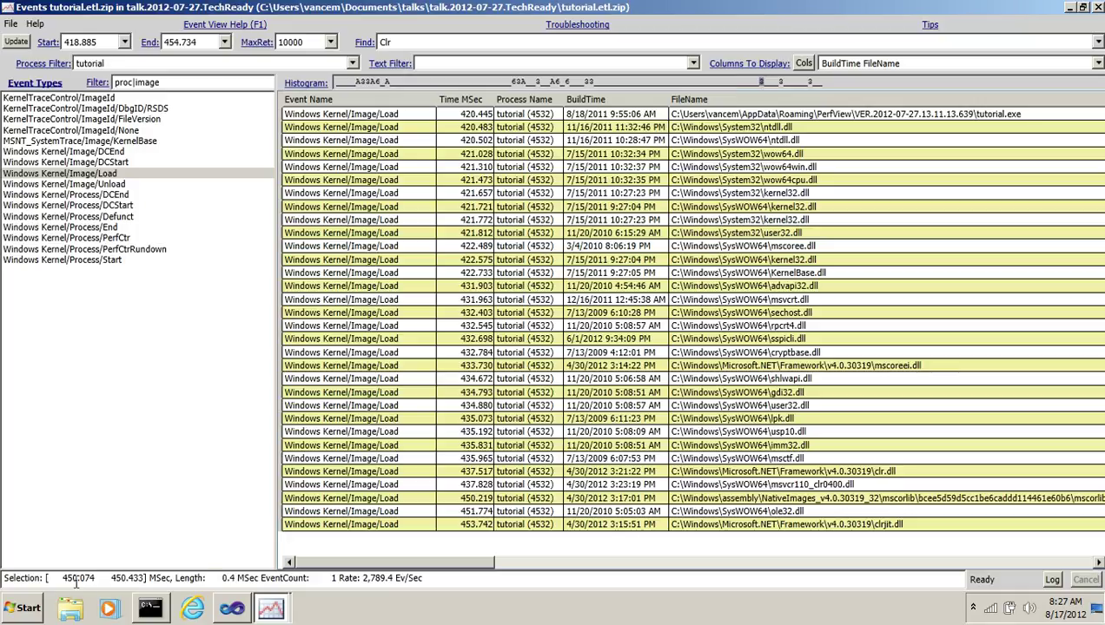
{"action": "left_click", "coordinate": [469, 499]}
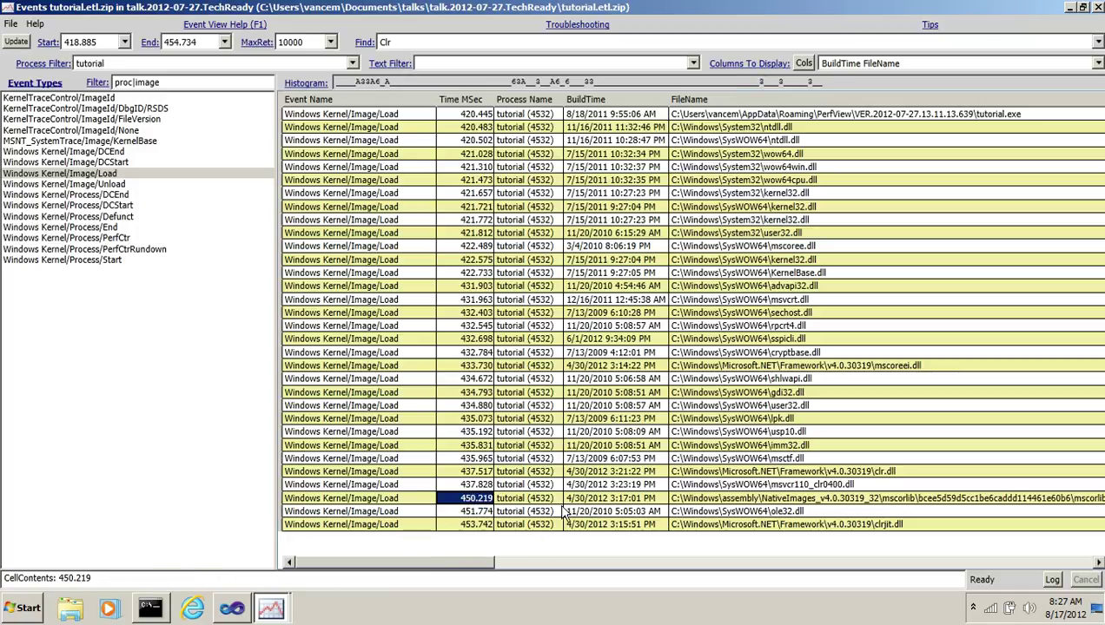
{"action": "left_click", "coordinate": [792, 501]}
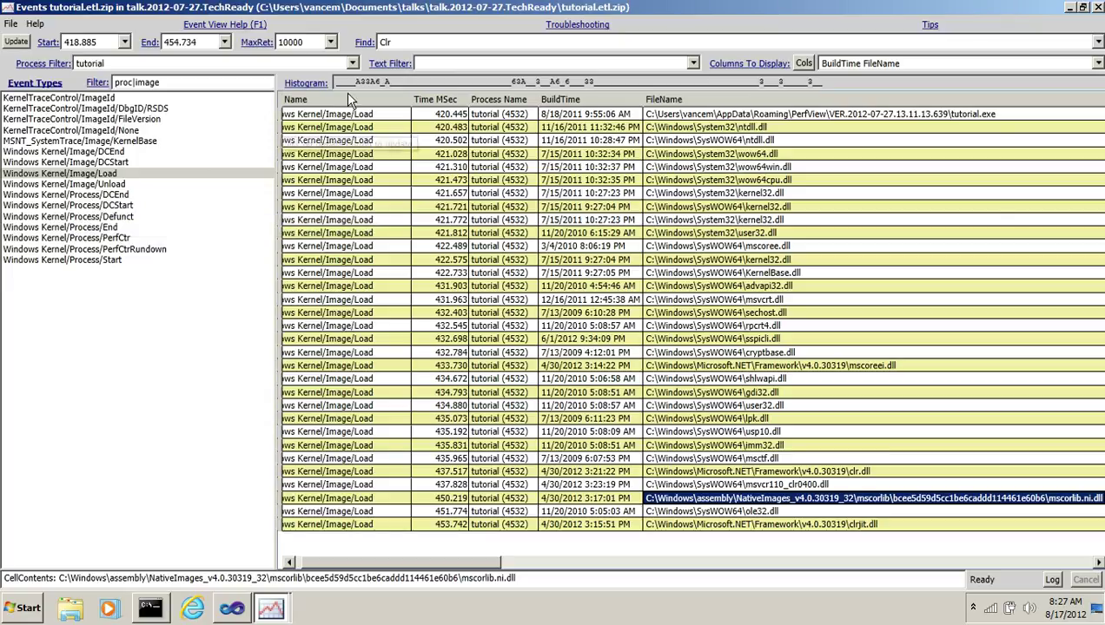
Step: Review the text filter, the rate of the first two histogram clusters and the list of available display columns
{"action": "left_click", "coordinate": [426, 64]}
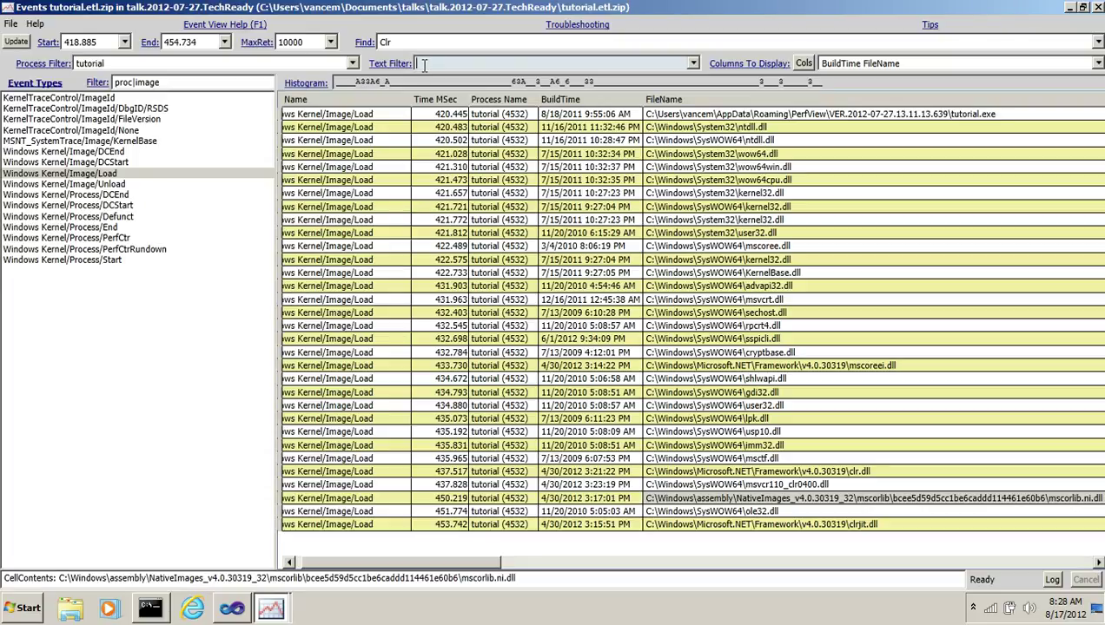
{"action": "left_click_drag", "start_coordinate": [350, 82], "coordinate": [642, 87]}
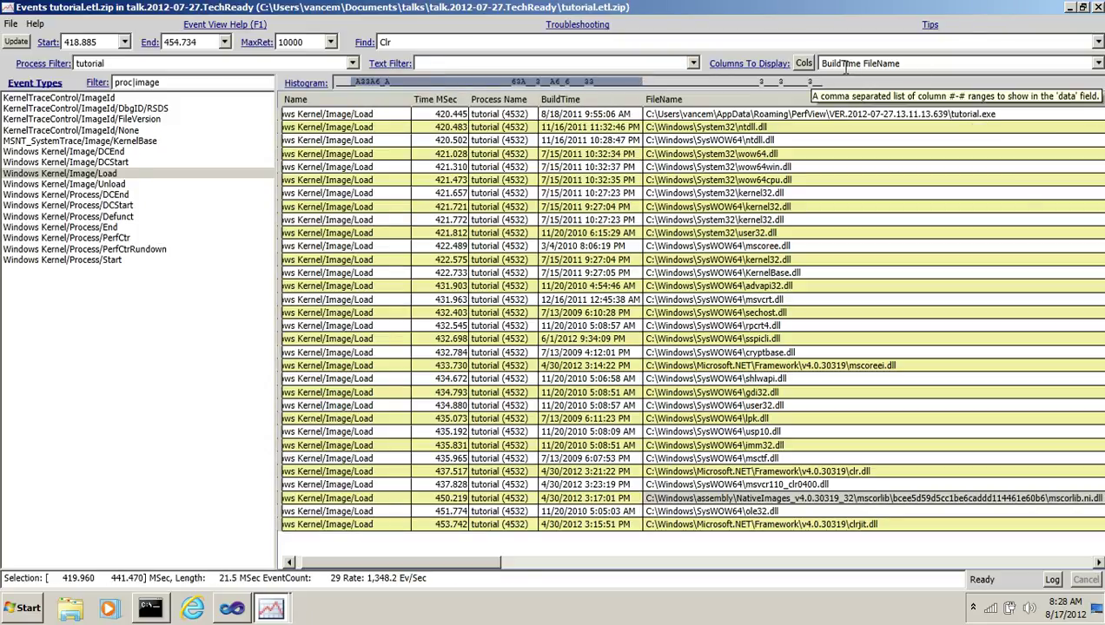
{"action": "left_click", "coordinate": [801, 64]}
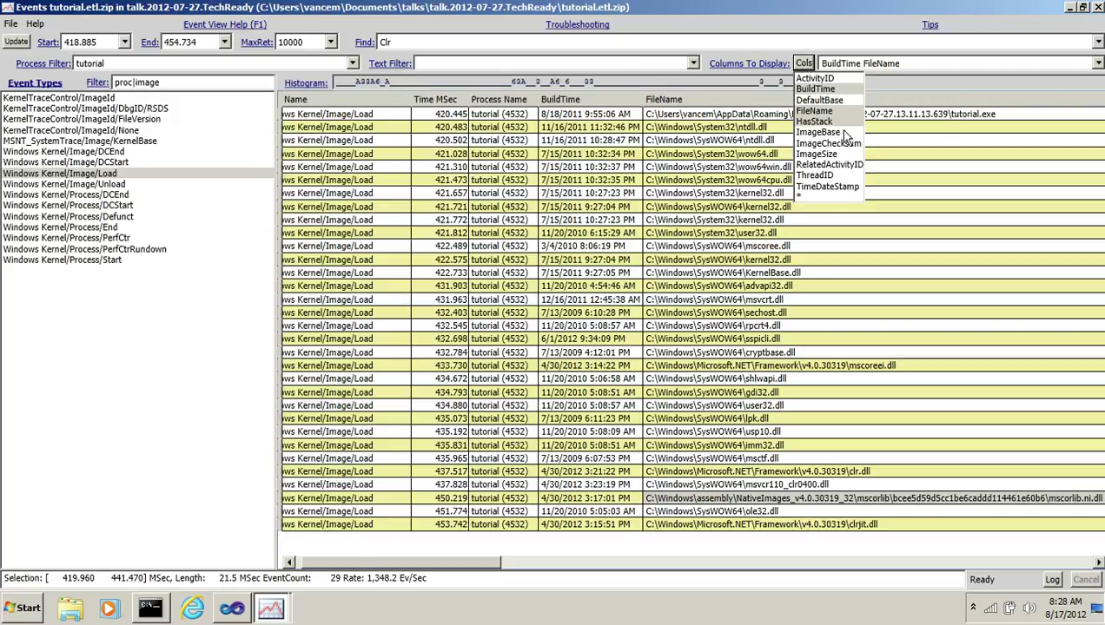
{"action": "left_click", "coordinate": [933, 142]}
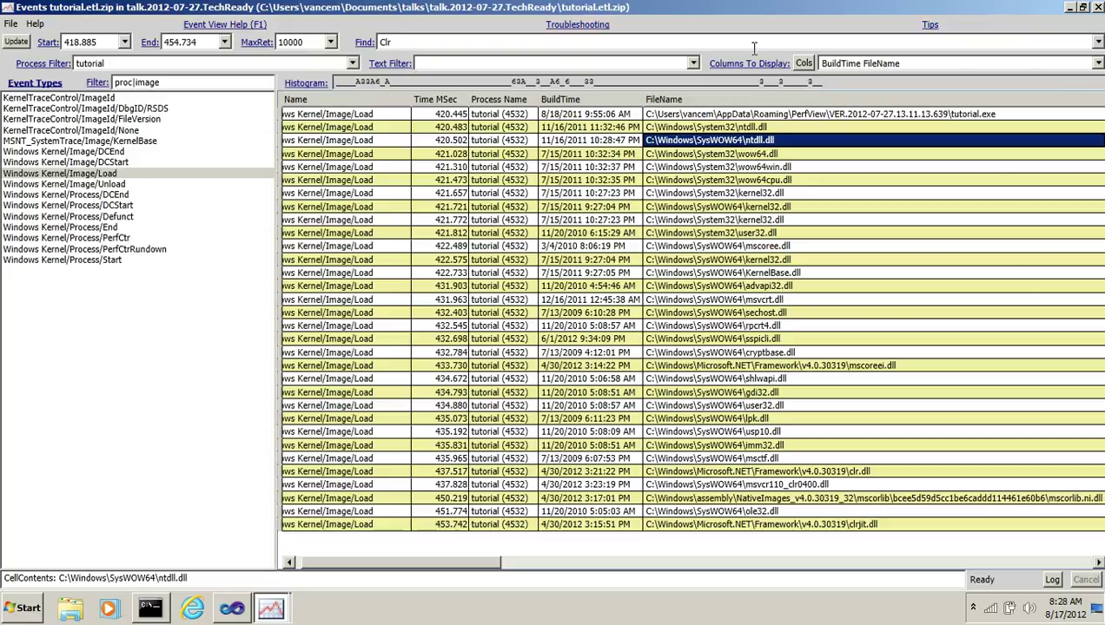
Step: Open the event view help at the Event Viewer quick start, and close the help window
{"action": "left_click", "coordinate": [927, 24]}
{"action": "left_click", "coordinate": [649, 19]}
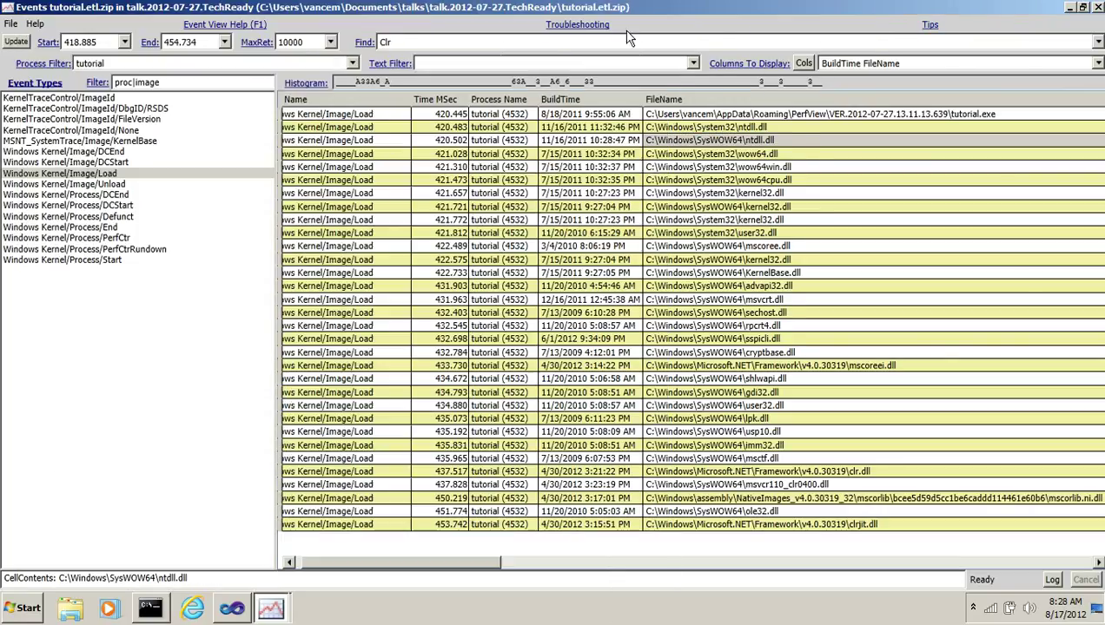
{"action": "left_click", "coordinate": [226, 26]}
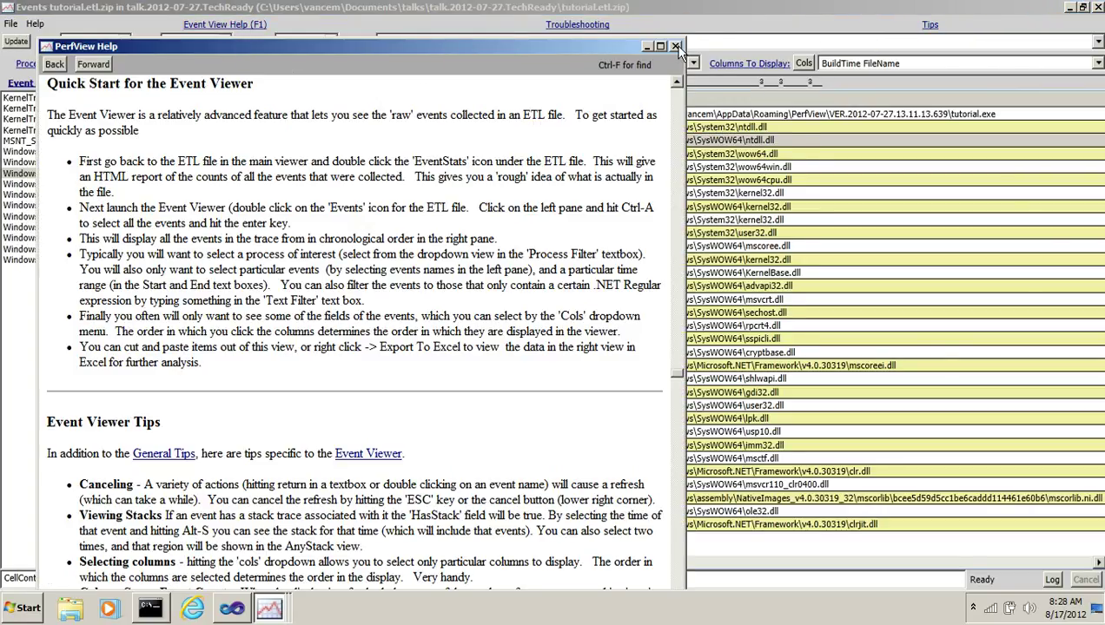
{"action": "left_click", "coordinate": [676, 46]}
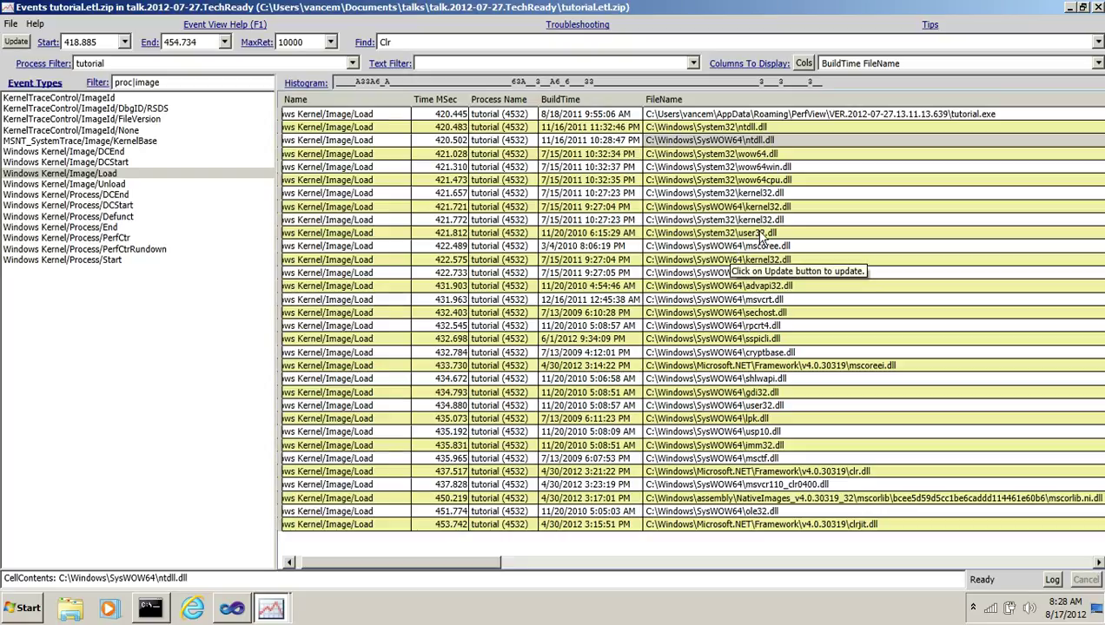